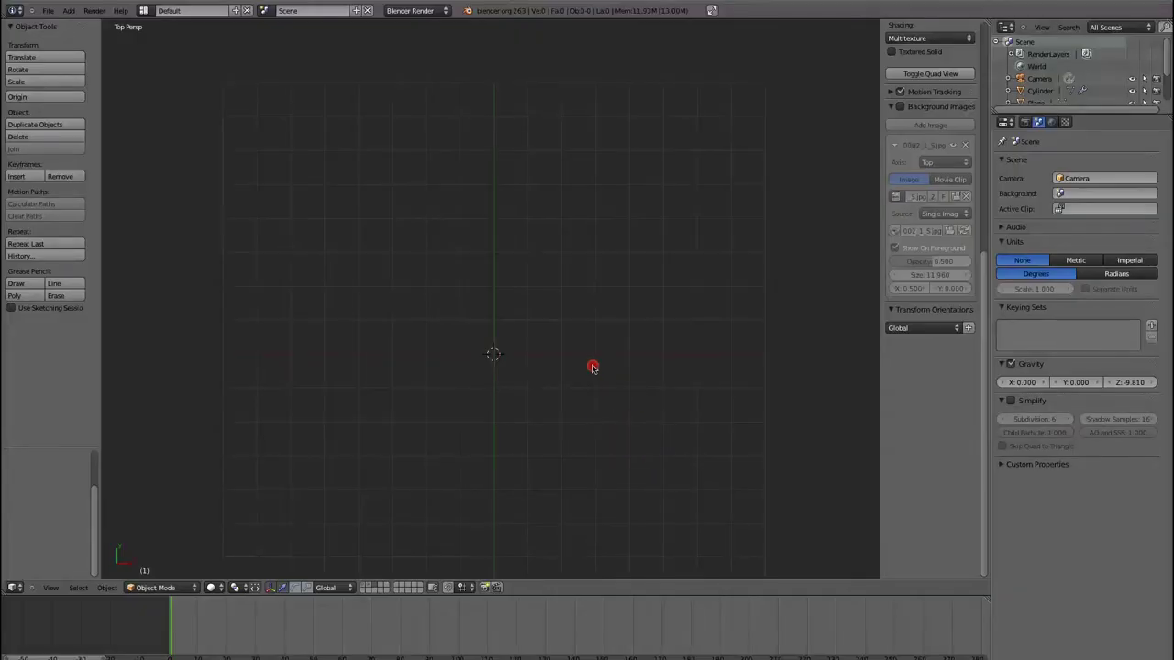
Step: Switch the empty scene's viewport to flat Top Ortho view with numpad 7
{"action": "middle_click_drag", "start_coordinate": [551, 384], "coordinate": [575, 336]}
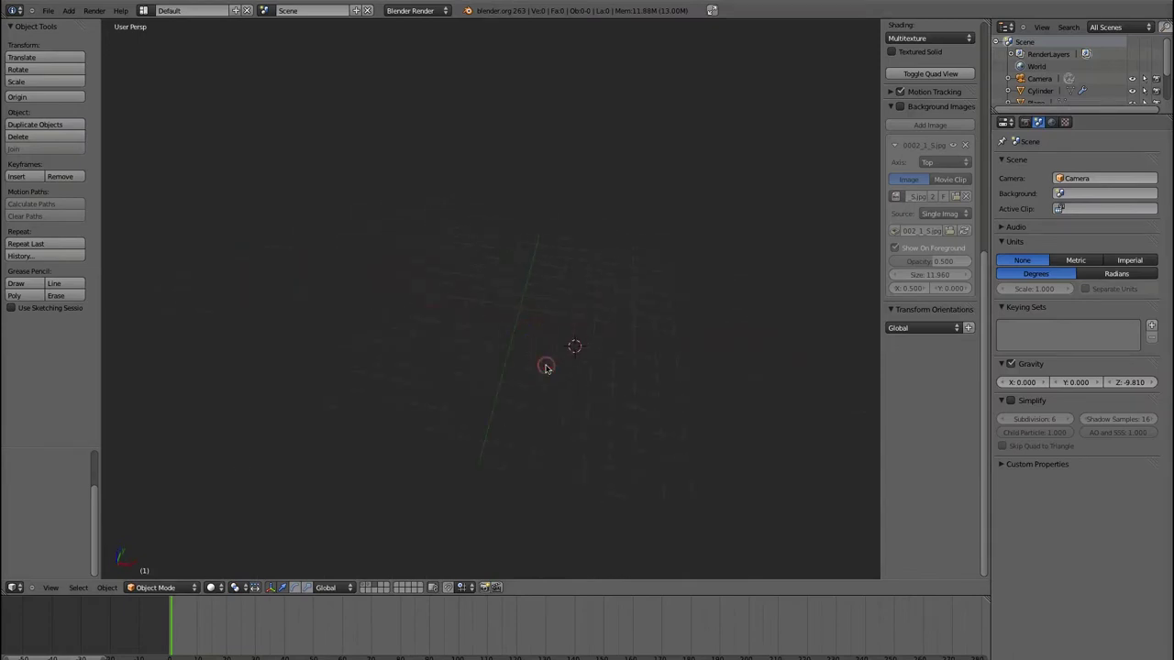
{"action": "key", "text": "KP_7"}
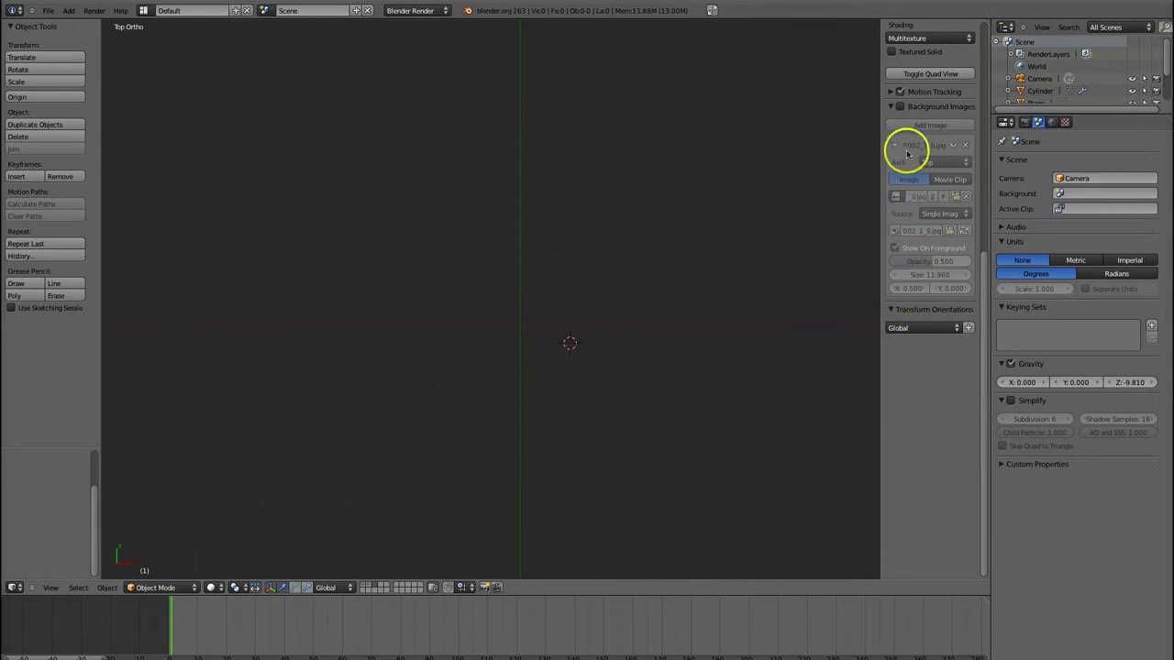
Step: Enable Background Images and load Insects0002_1_S.jpg as the reference image
{"action": "left_click", "coordinate": [901, 106]}
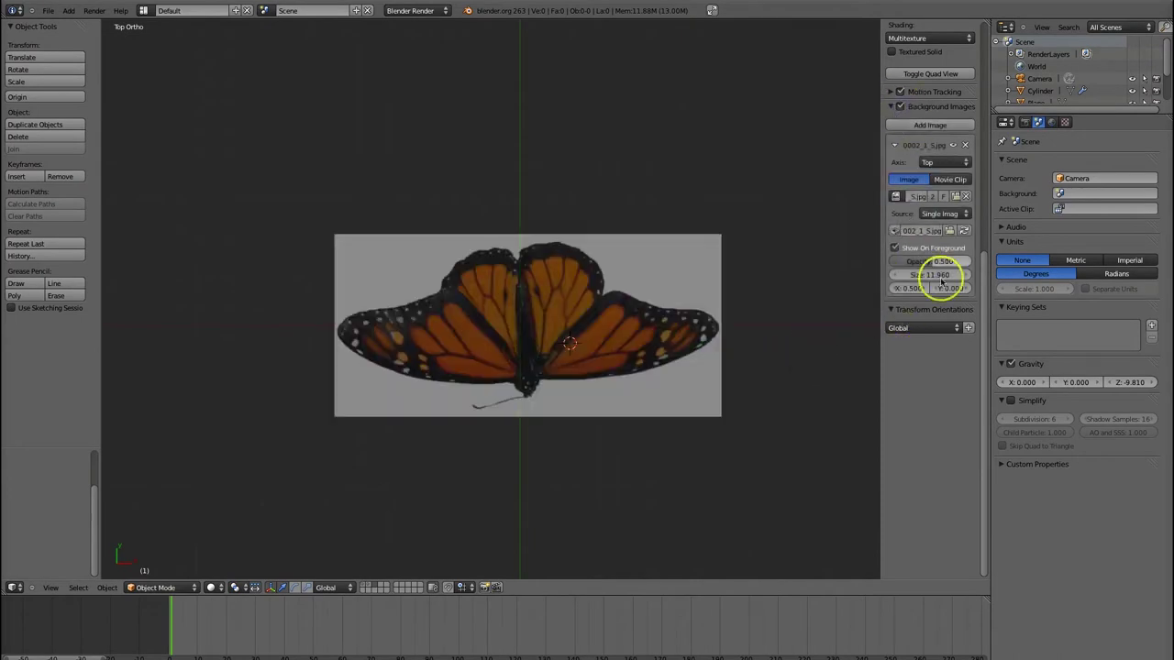
{"action": "left_click", "coordinate": [950, 232]}
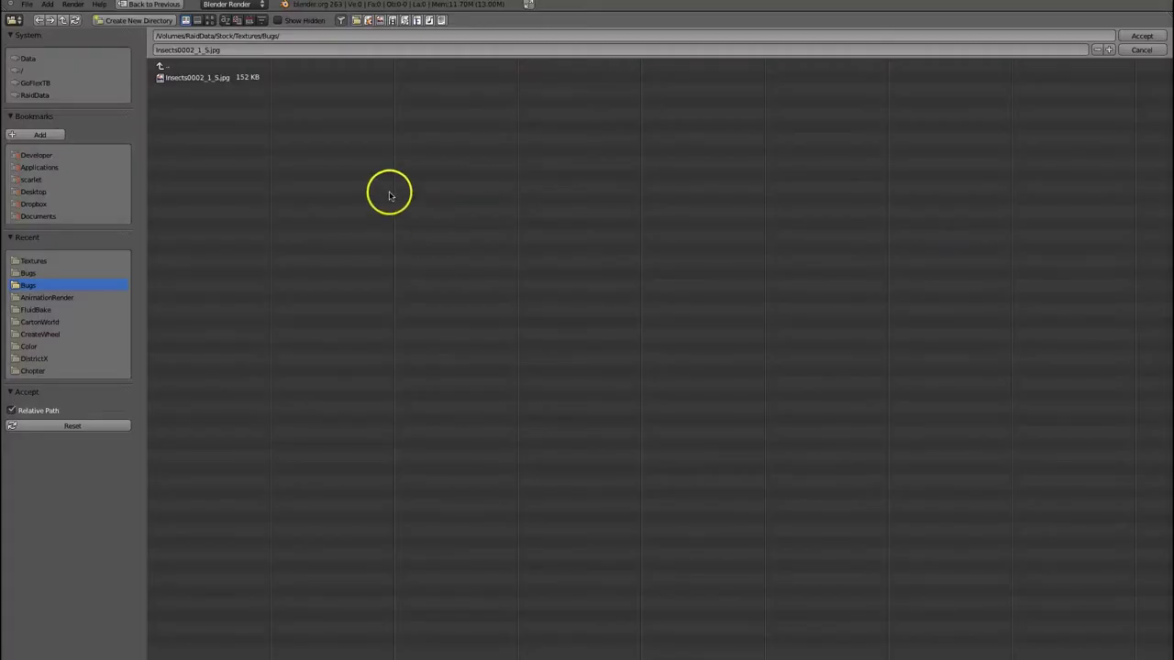
{"action": "left_click", "coordinate": [192, 79]}
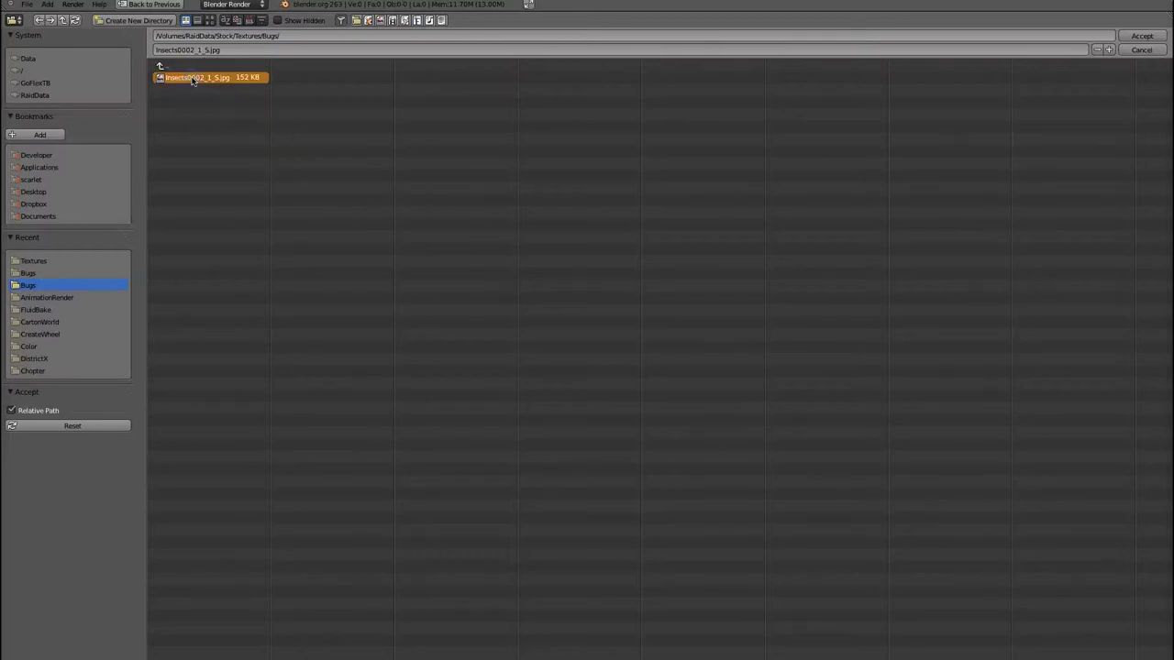
{"action": "left_click", "coordinate": [1137, 36]}
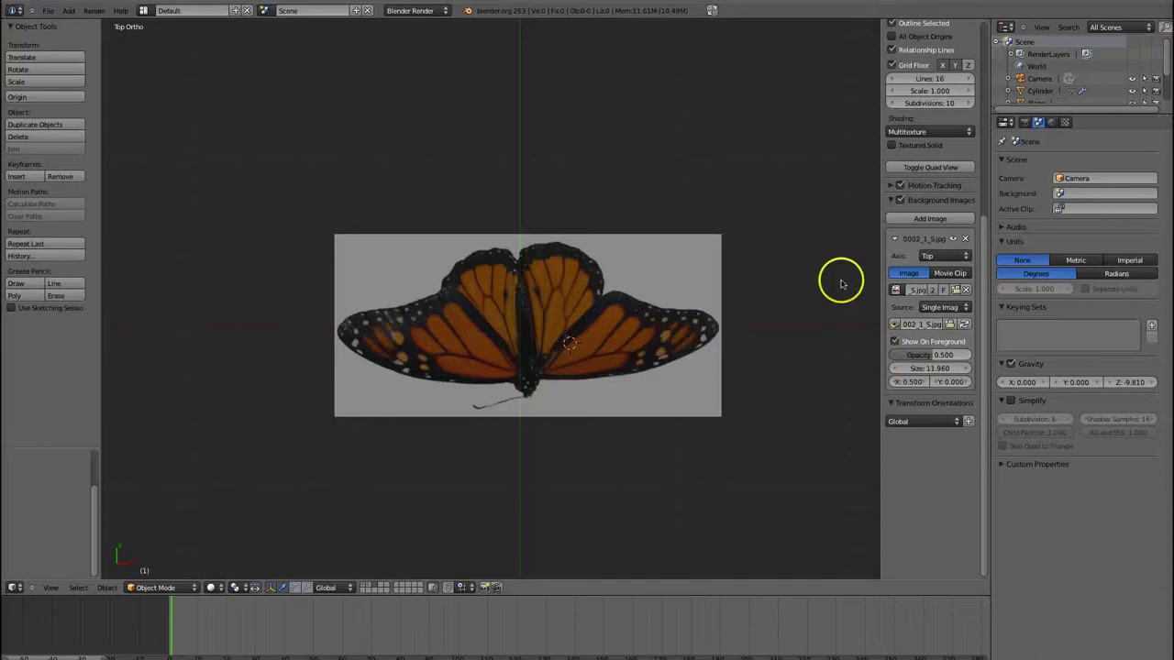
Step: Check the reference's visibility, return to top orthographic view, and zoom and centre the butterfly
{"action": "left_click", "coordinate": [903, 200]}
{"action": "left_click", "coordinate": [902, 199]}
{"action": "left_click", "coordinate": [903, 200]}
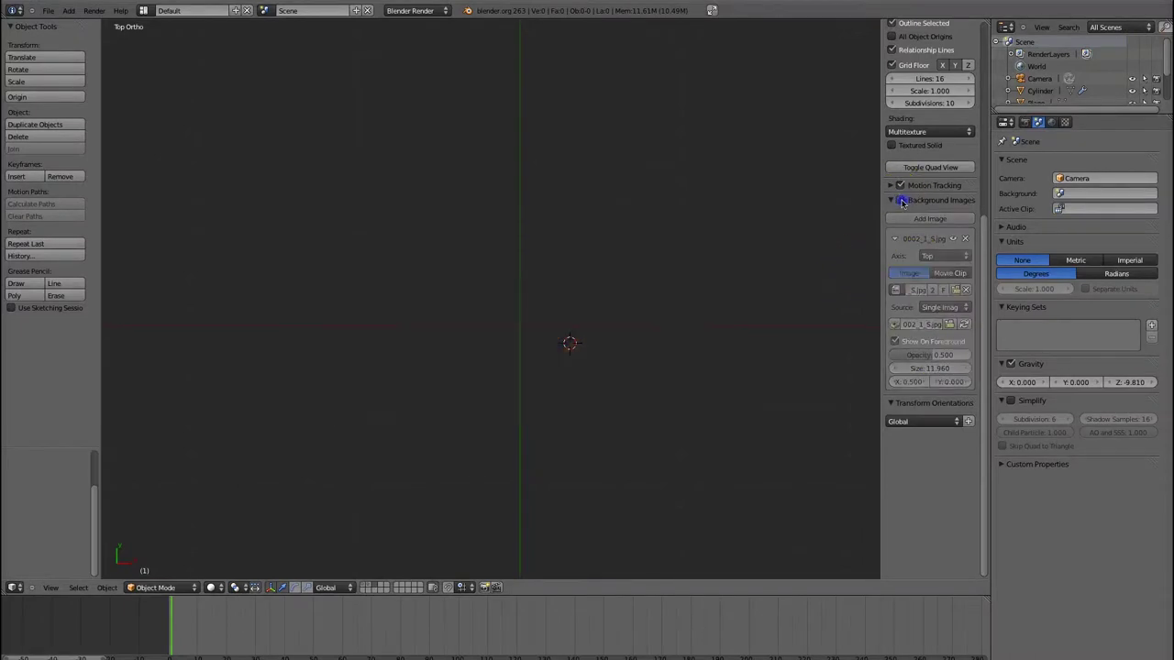
{"action": "left_click", "coordinate": [898, 201]}
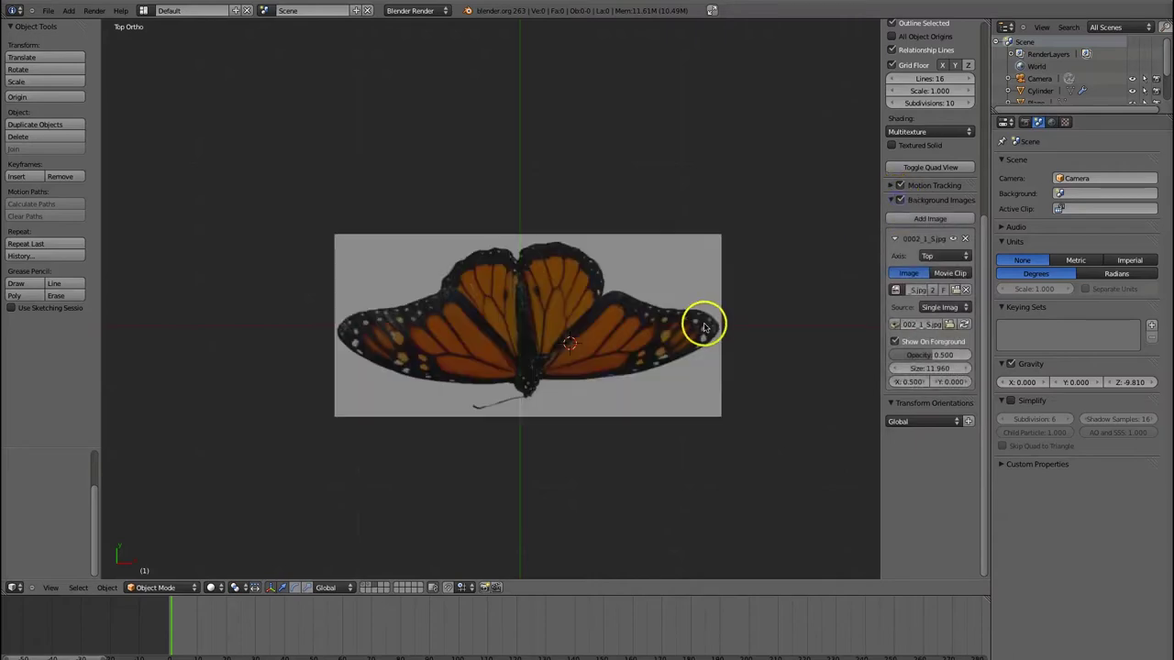
{"action": "middle_click_drag", "start_coordinate": [702, 322], "coordinate": [624, 340]}
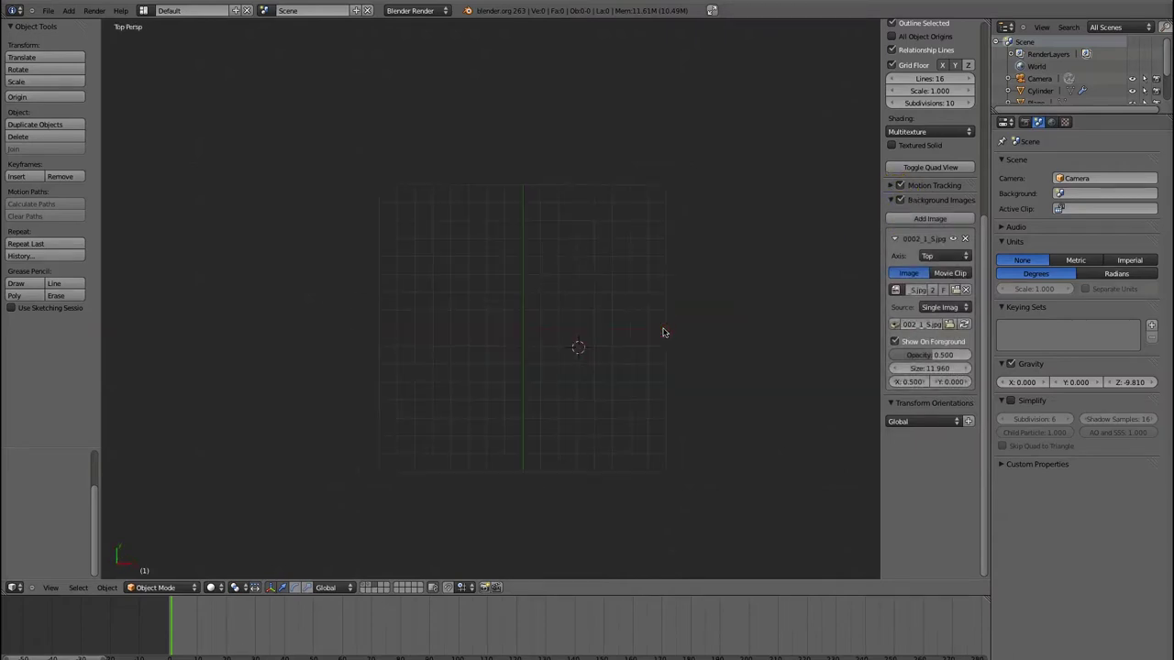
{"action": "key", "text": "KP_5"}
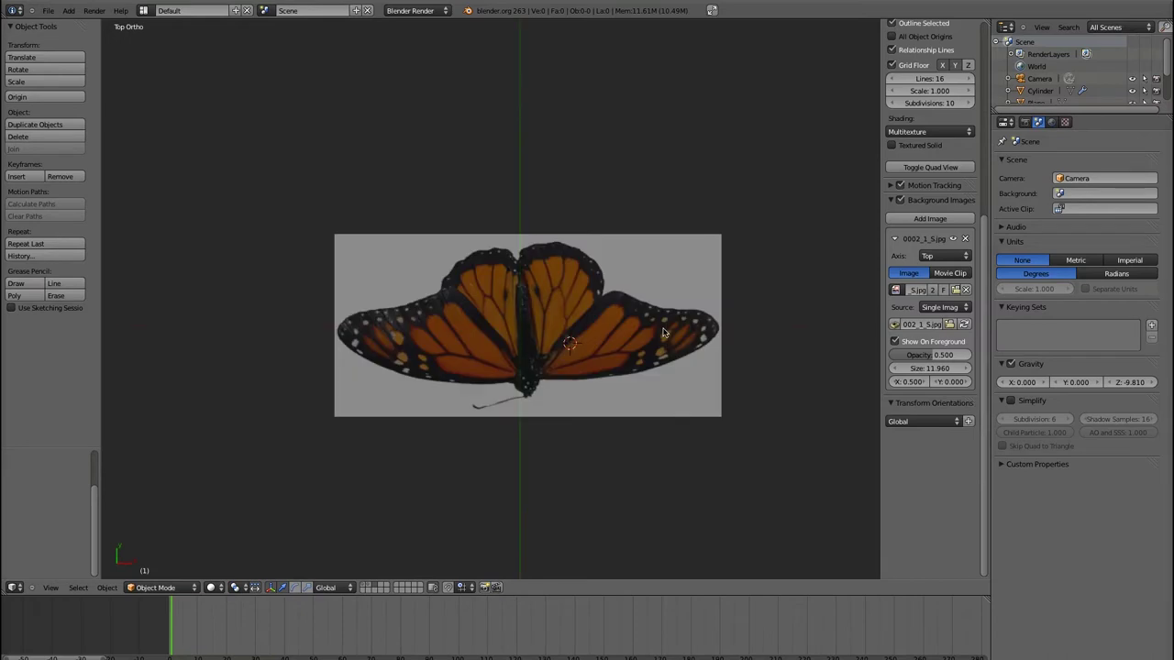
{"action": "scroll", "coordinate": [655, 328], "scroll_direction": "up", "scroll_amount": 4}
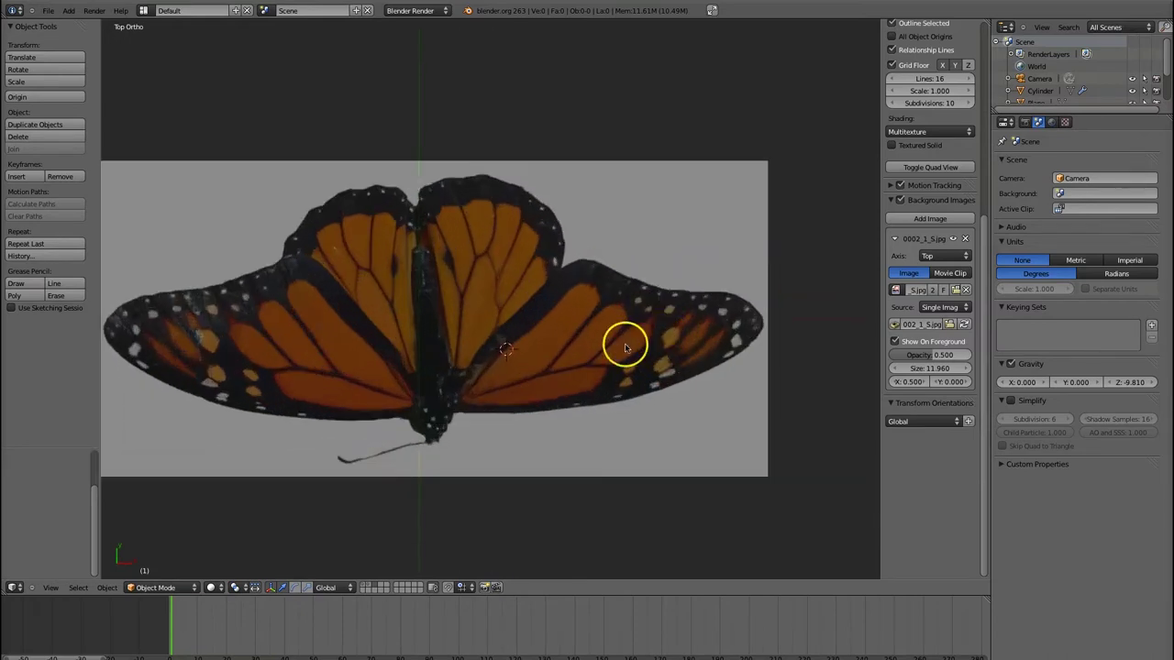
{"action": "middle_click_drag", "start_coordinate": [622, 343], "coordinate": [640, 345], "text": "shift"}
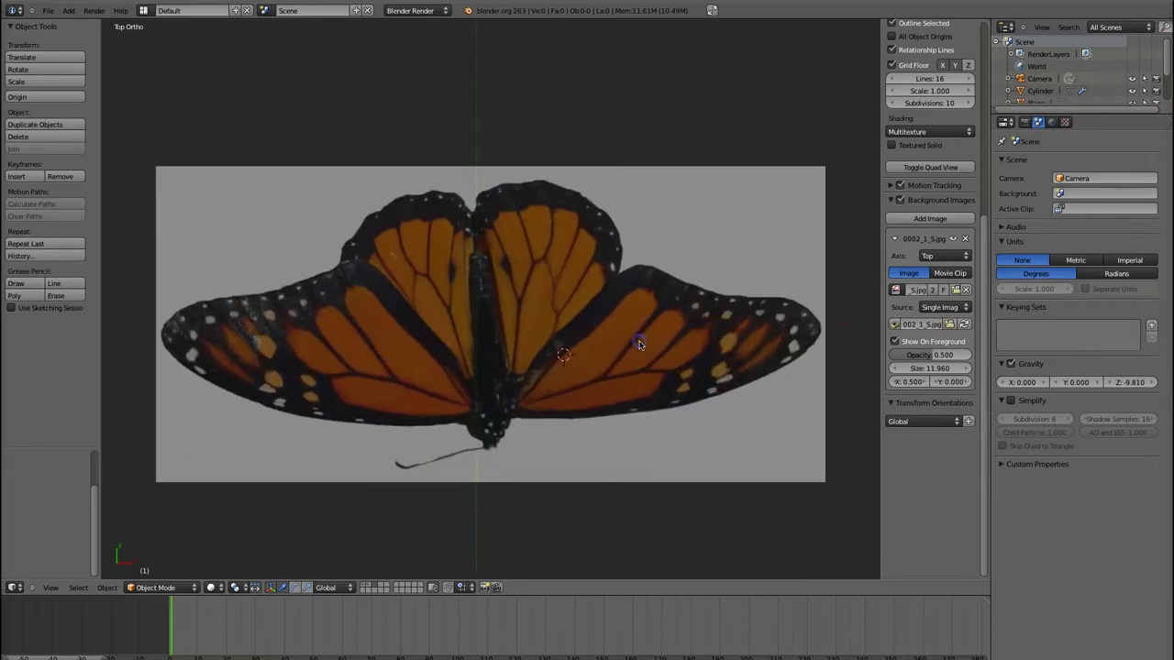
{"action": "key", "text": "shift+a"}
Step: Add a plane mesh and place it over the butterfly's body
{"action": "mouse_move", "coordinate": [642, 299]}
{"action": "left_click", "coordinate": [678, 300]}
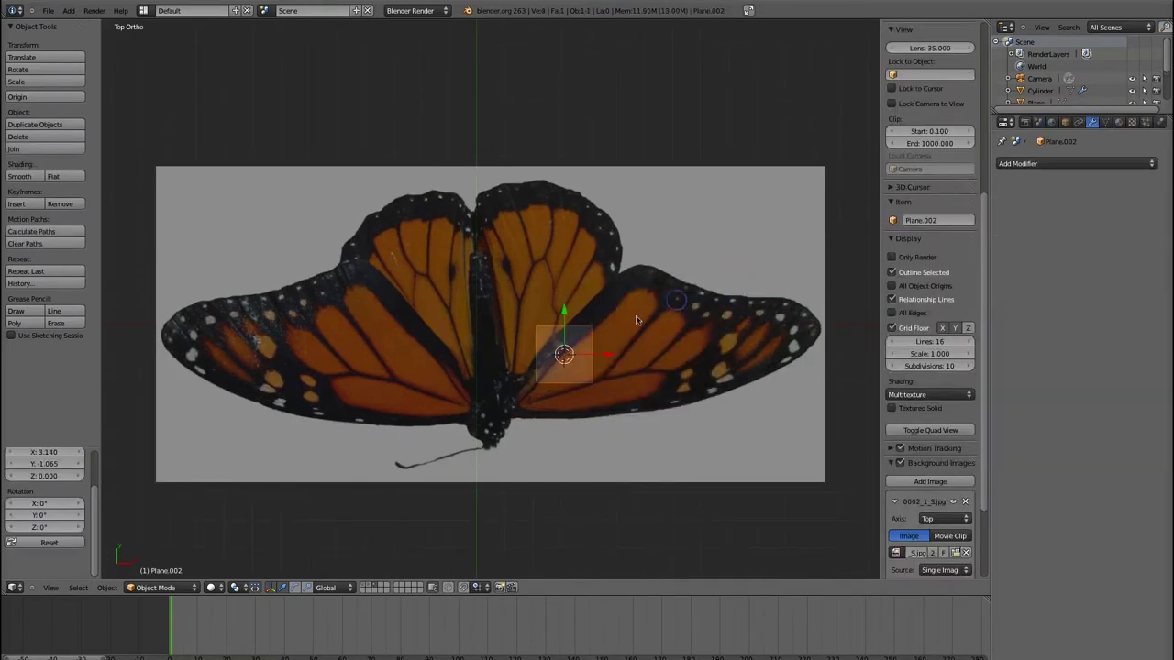
{"action": "key", "text": "g"}
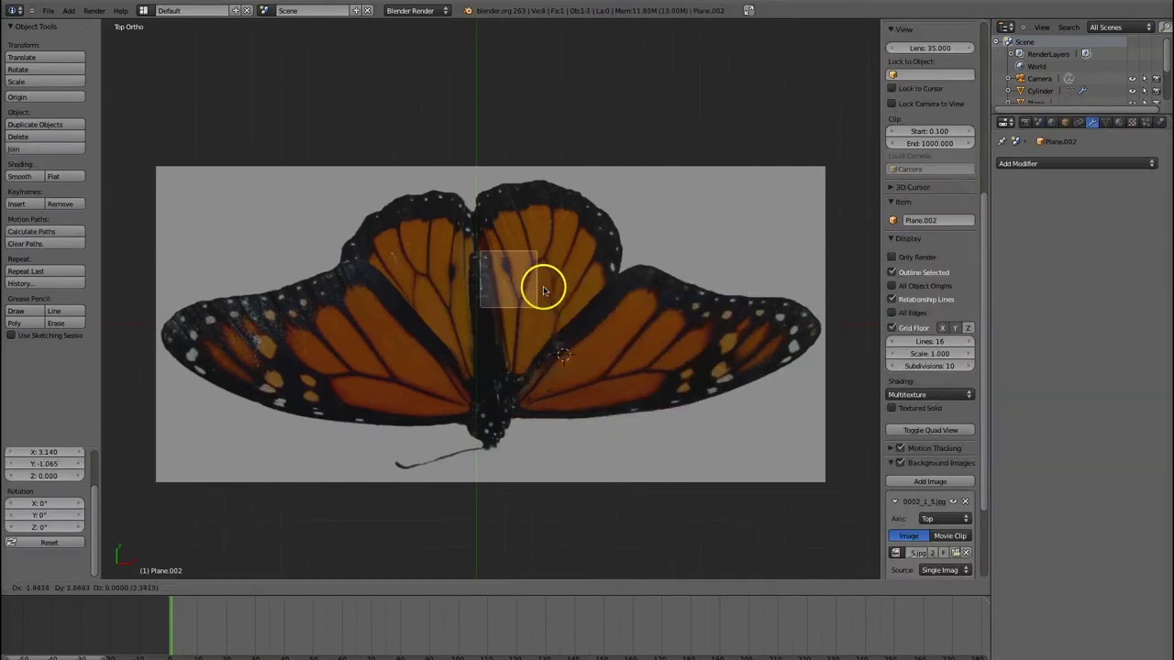
{"action": "left_click", "coordinate": [511, 331]}
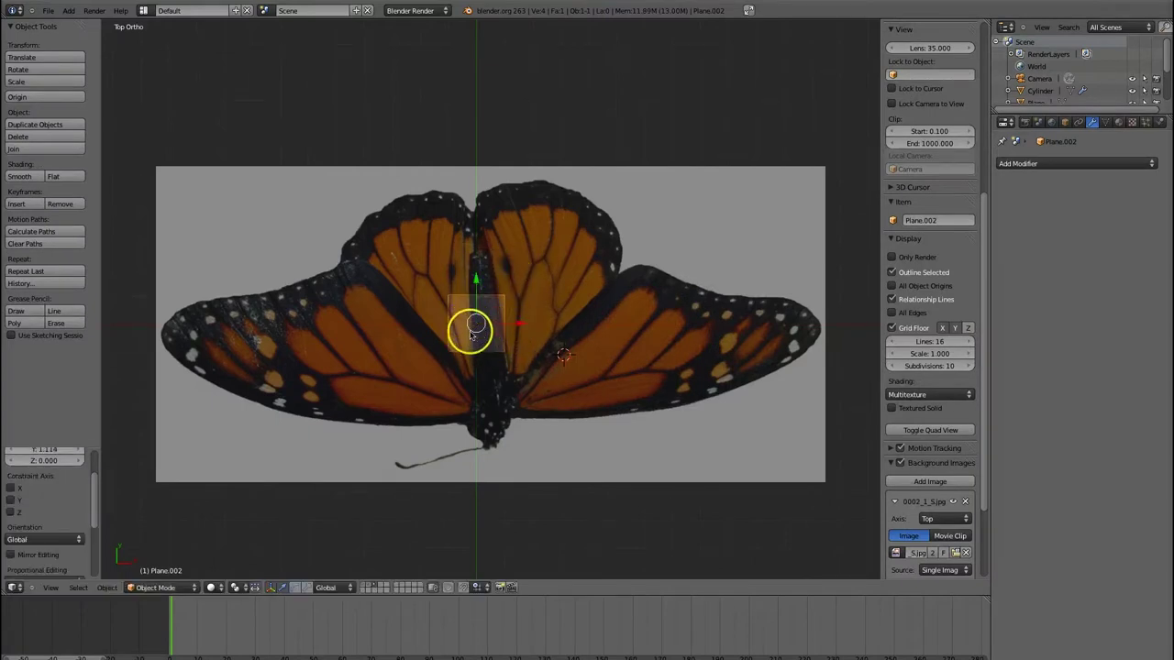
Step: In Edit Mode, delete the plane's vertices until only one remains
{"action": "key", "text": "Tab"}
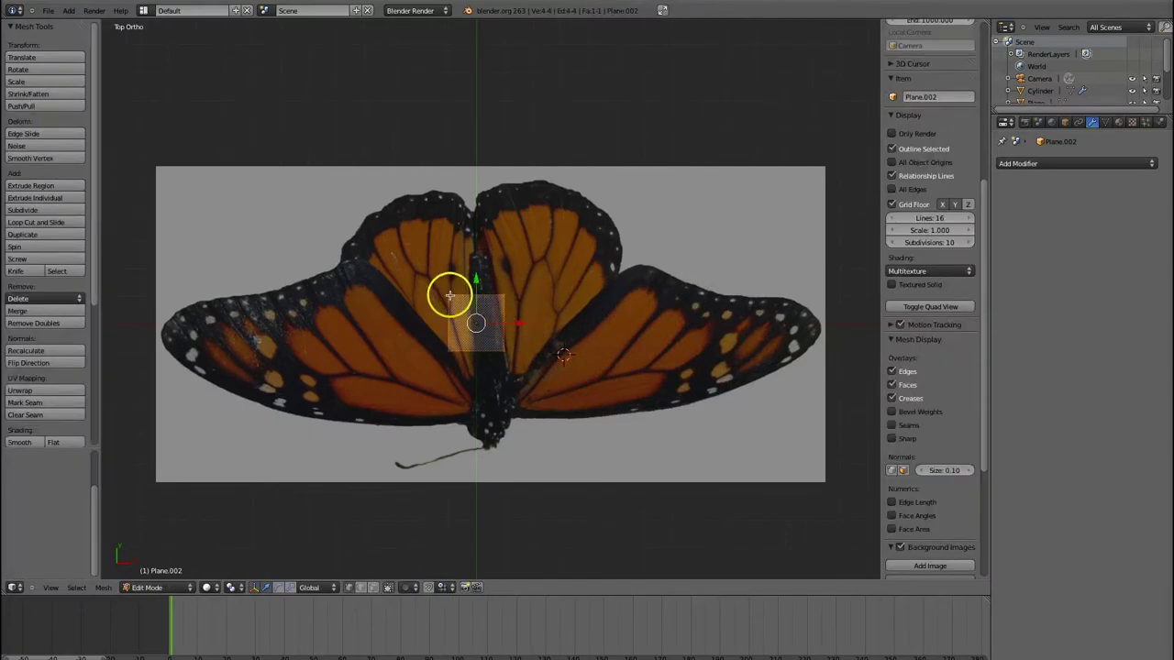
{"action": "key", "text": "x"}
{"action": "left_click", "coordinate": [453, 295]}
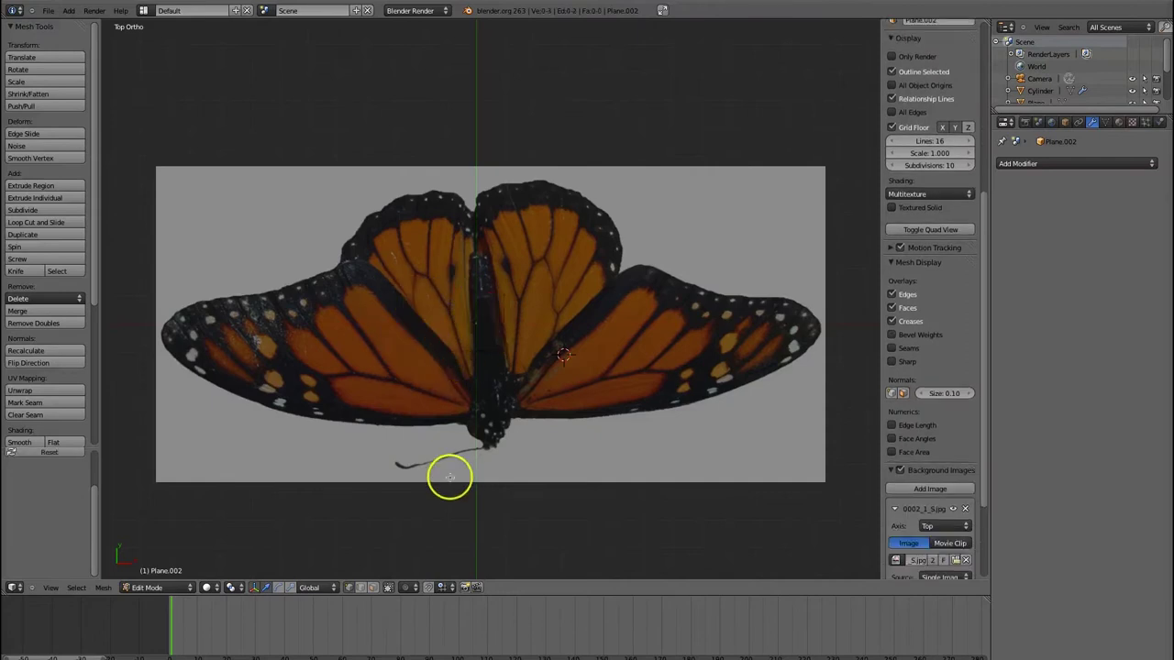
{"action": "right_click", "coordinate": [456, 349]}
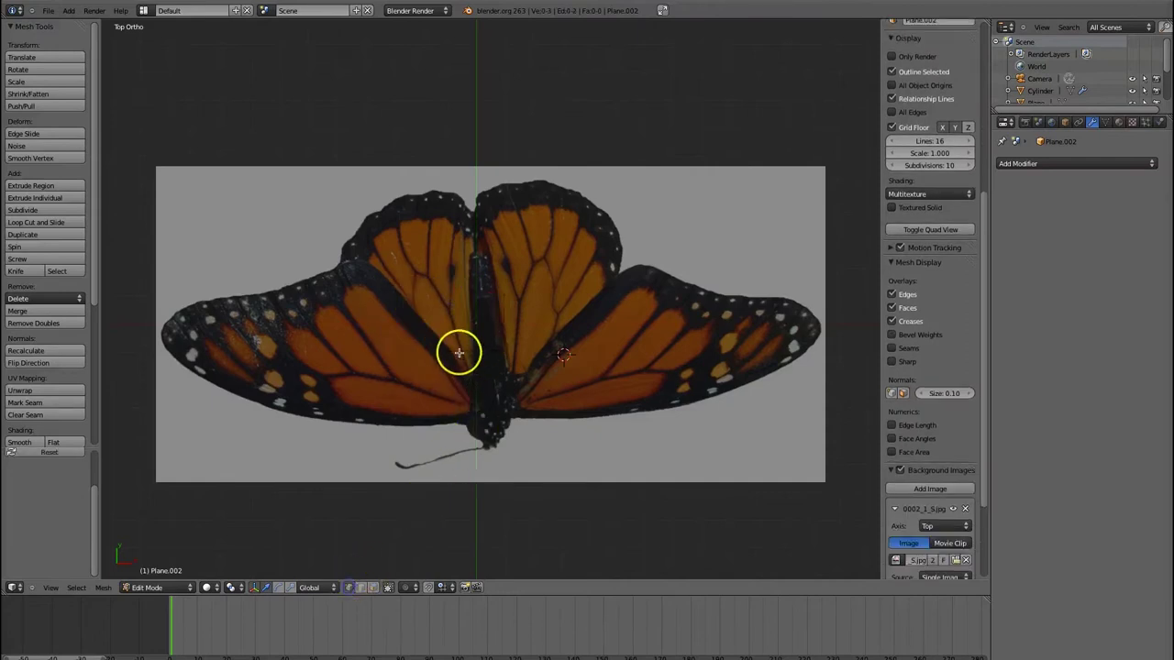
{"action": "key", "text": "x"}
{"action": "left_click", "coordinate": [449, 349]}
{"action": "scroll", "coordinate": [484, 351], "scroll_direction": "up", "scroll_amount": 4}
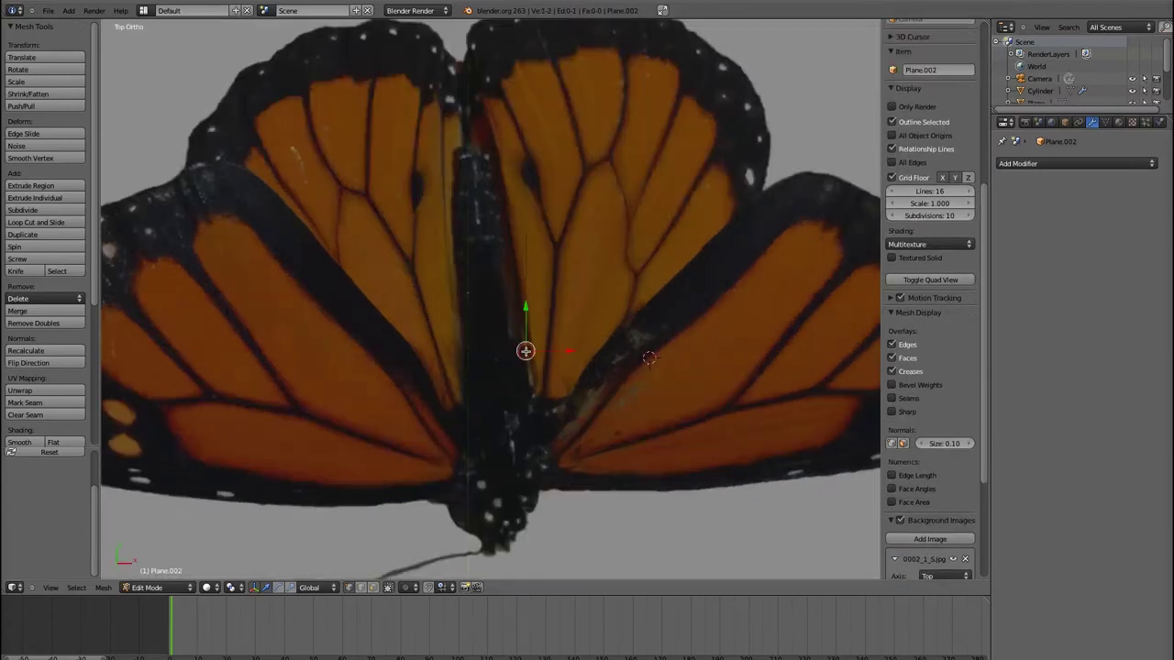
{"action": "key", "text": "x"}
{"action": "left_click", "coordinate": [525, 352]}
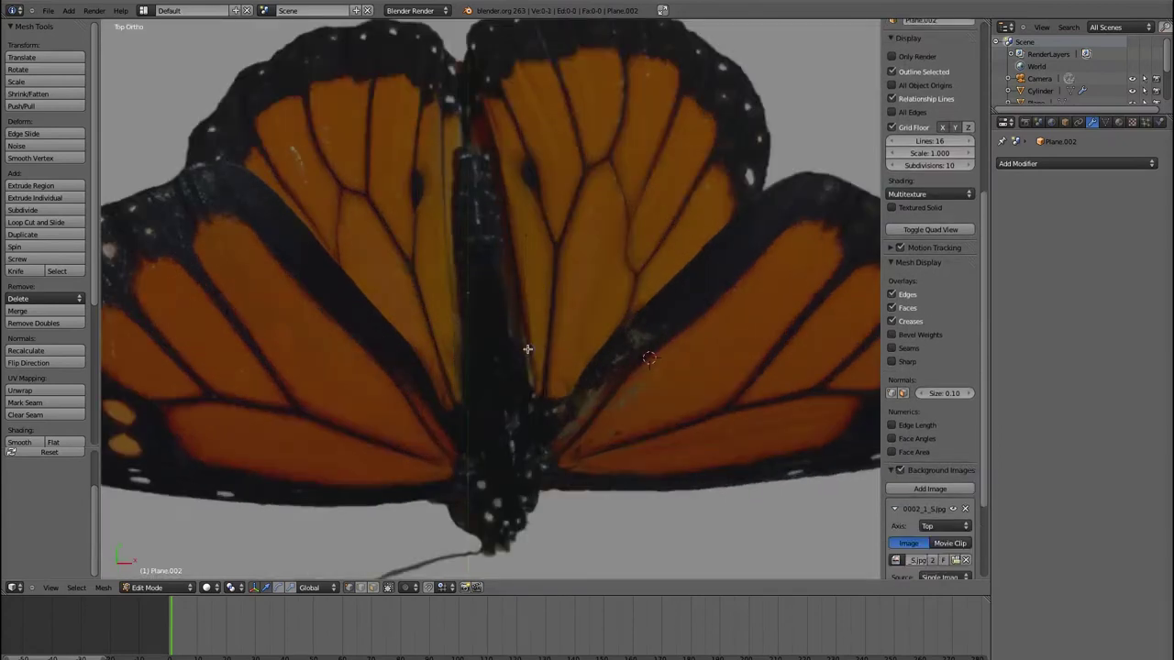
Step: Move the remaining vertex to the top centre notch between the forewings
{"action": "right_click", "coordinate": [524, 234]}
{"action": "key", "text": "g"}
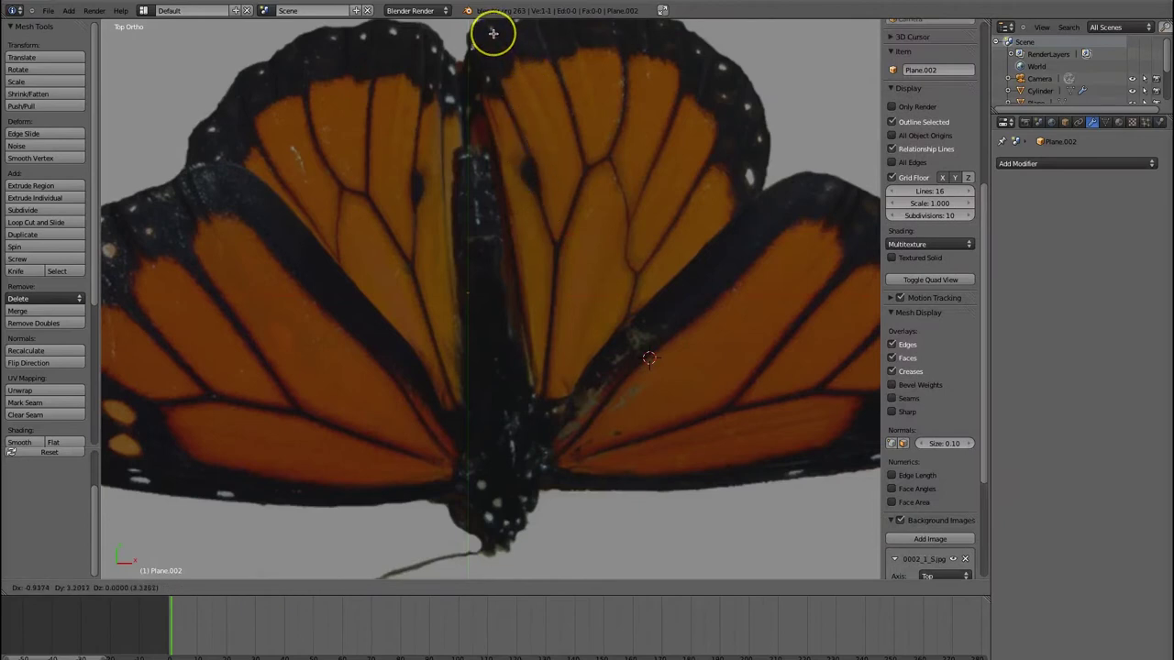
{"action": "left_click", "coordinate": [491, 37]}
{"action": "scroll", "coordinate": [548, 193], "scroll_direction": "up", "scroll_amount": 2, "text": "shift"}
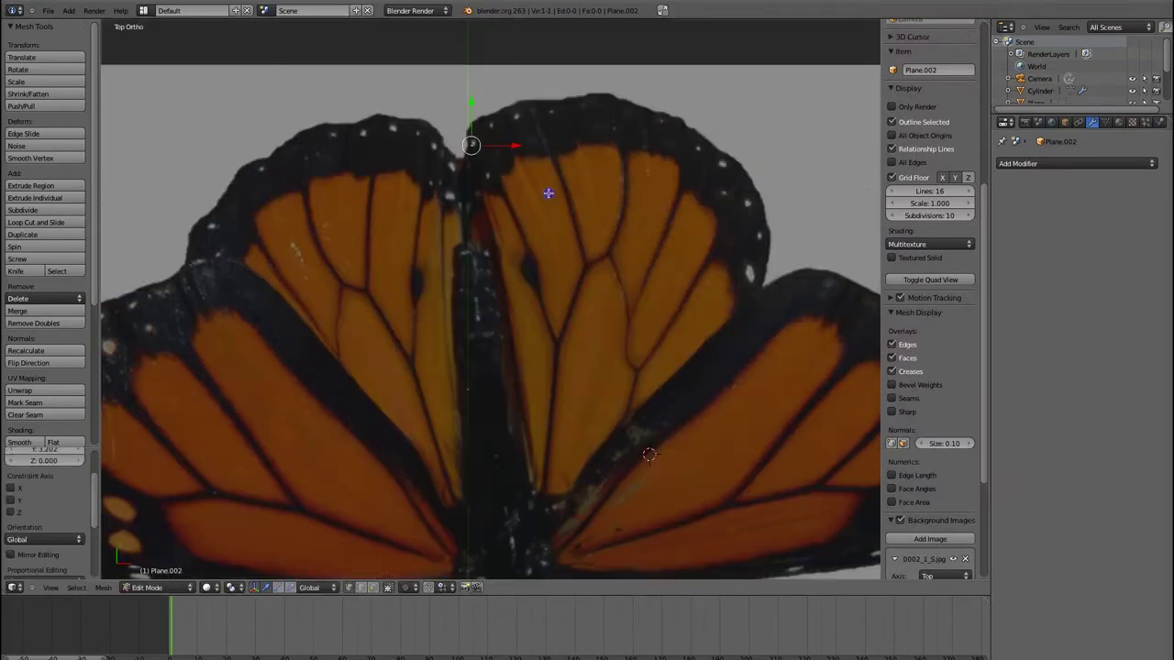
{"action": "scroll", "coordinate": [547, 193], "scroll_direction": "up", "scroll_amount": 2, "text": "shift"}
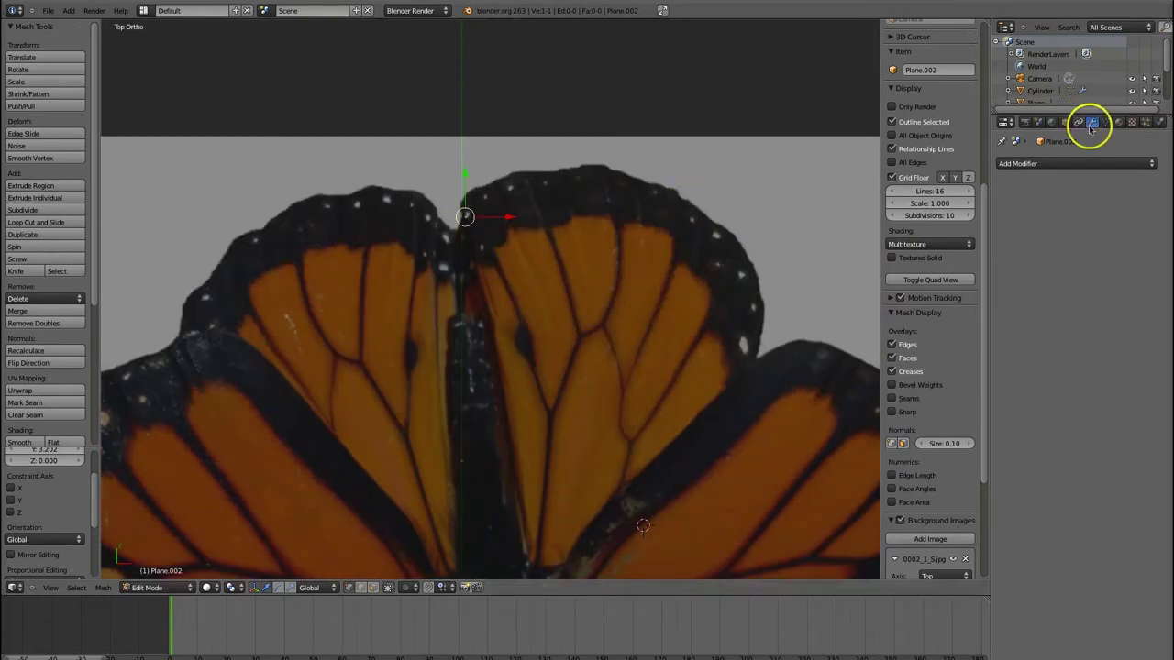
Step: Add a Mirror modifier to Plane.002 and drag its vertex onto the right wing's upper edge
{"action": "left_click", "coordinate": [1083, 164]}
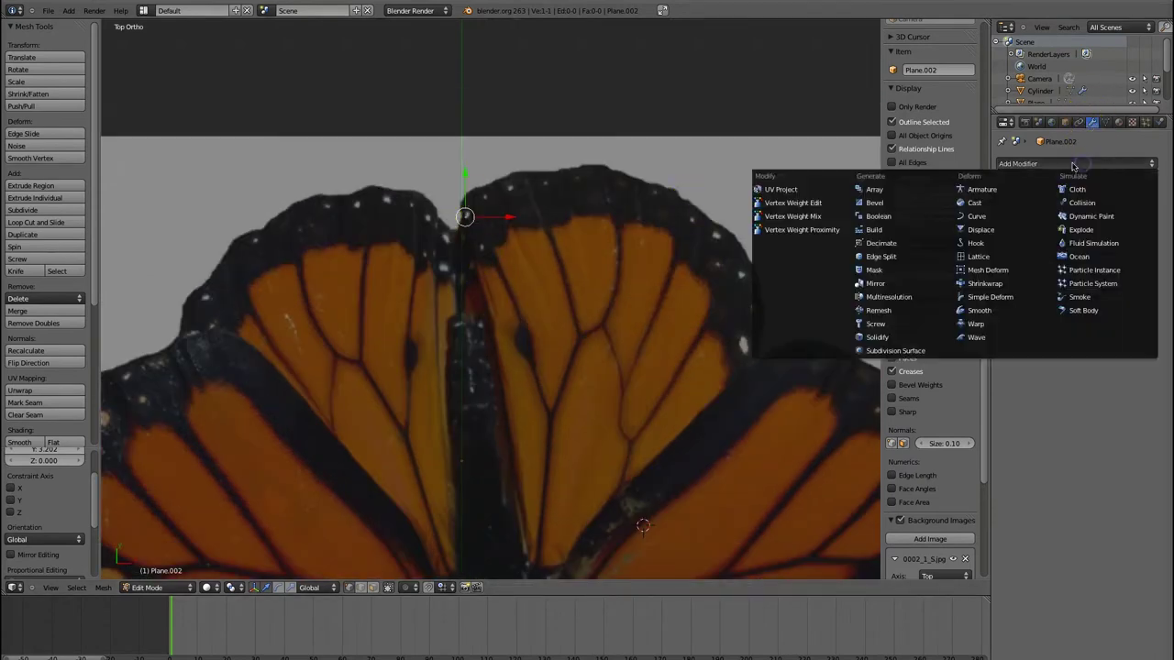
{"action": "left_click", "coordinate": [878, 284]}
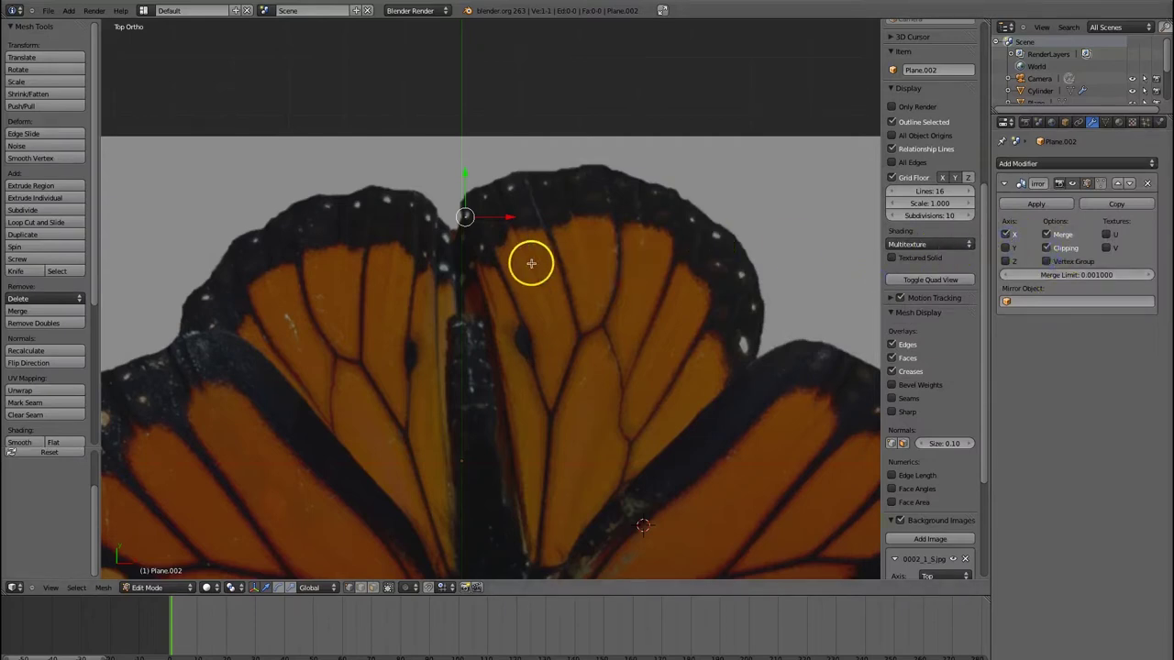
{"action": "left_click_drag", "start_coordinate": [477, 213], "coordinate": [618, 159]}
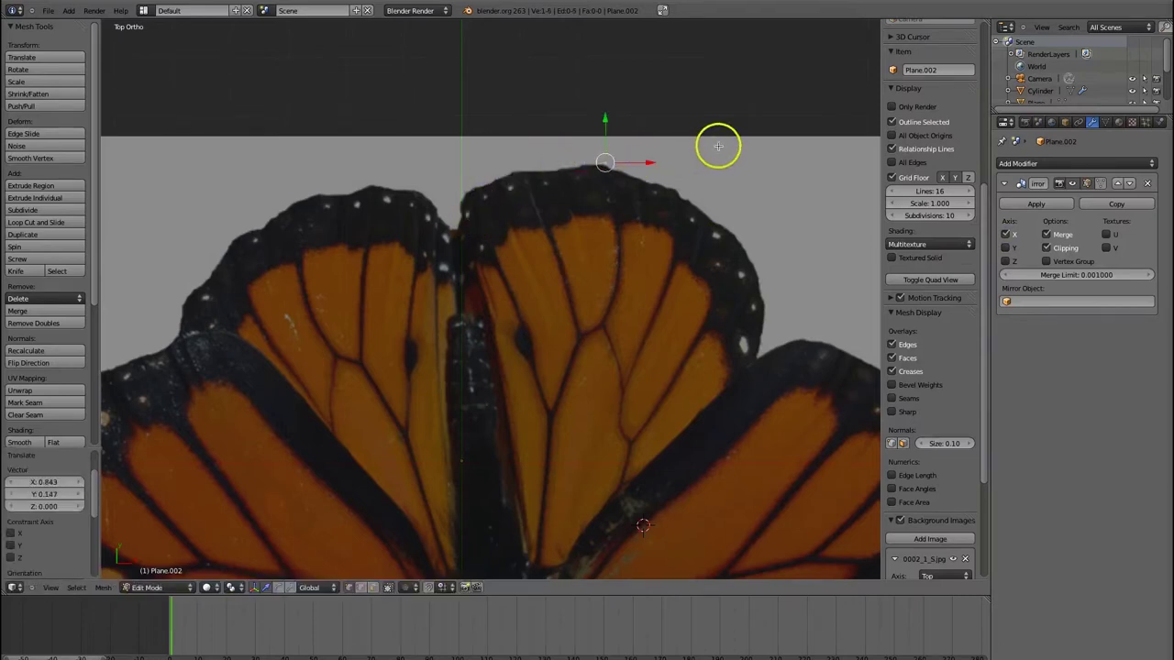
Step: Extrude a chain of six vertices down the forewing's outer edge
{"action": "key", "text": "e"}
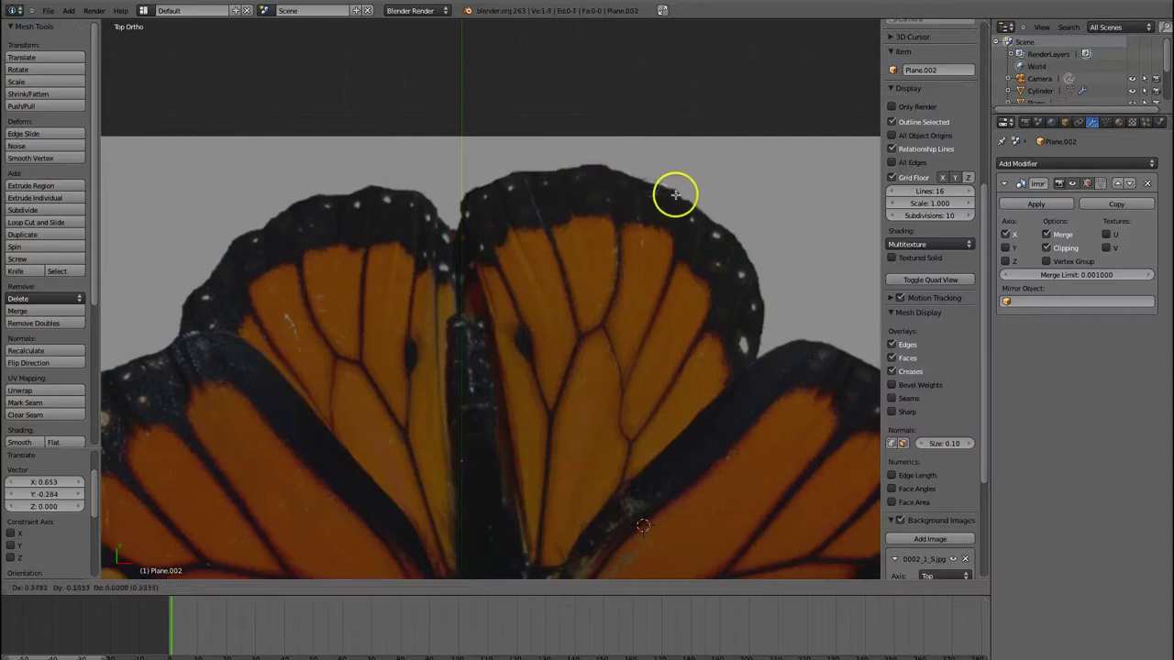
{"action": "left_click", "coordinate": [675, 194]}
{"action": "key", "text": "e"}
{"action": "left_click", "coordinate": [715, 215]}
{"action": "key", "text": "e"}
{"action": "left_click", "coordinate": [752, 244]}
{"action": "key", "text": "e"}
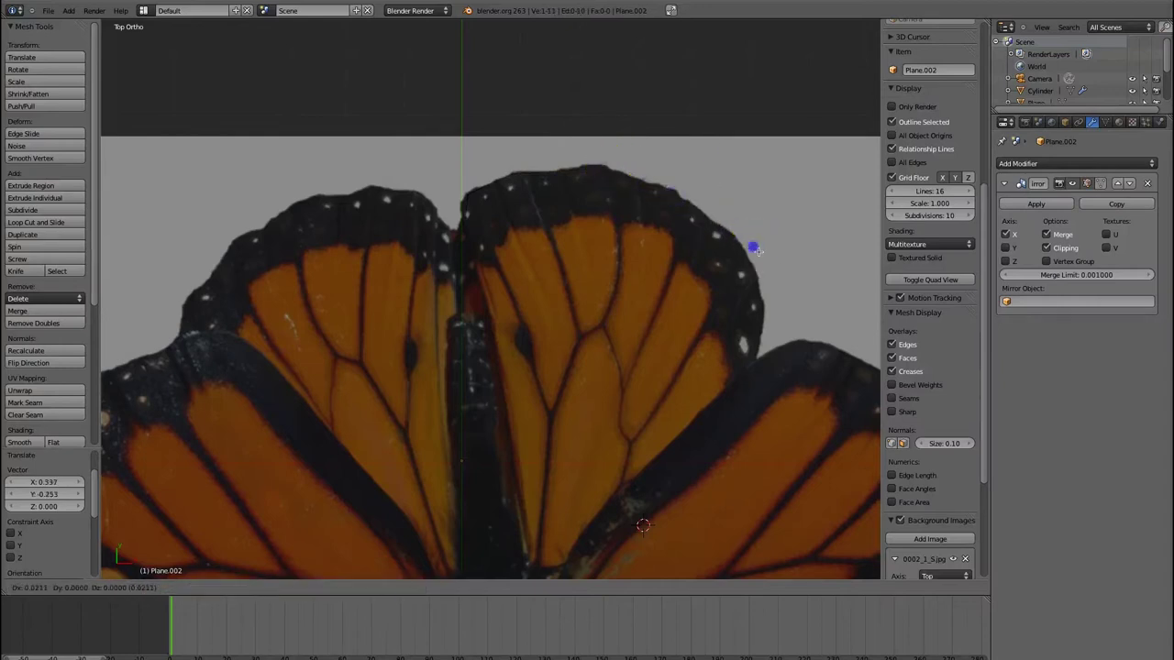
{"action": "left_click", "coordinate": [791, 299]}
{"action": "key", "text": "e"}
{"action": "left_click", "coordinate": [796, 318]}
{"action": "key", "text": "e"}
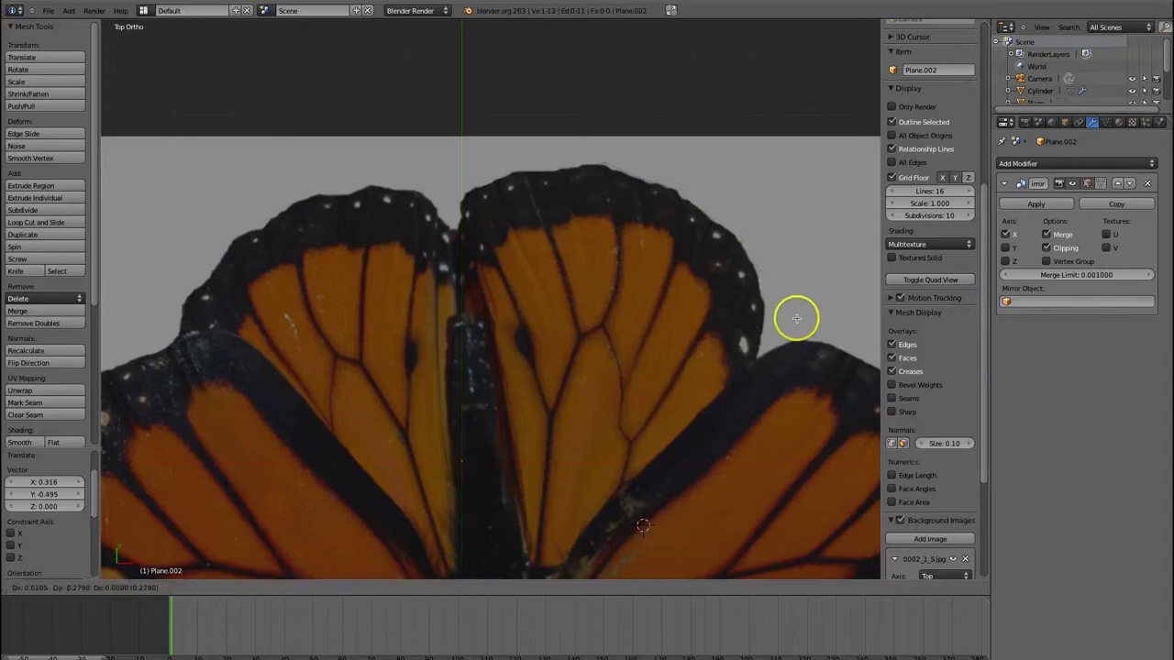
{"action": "left_click", "coordinate": [799, 367]}
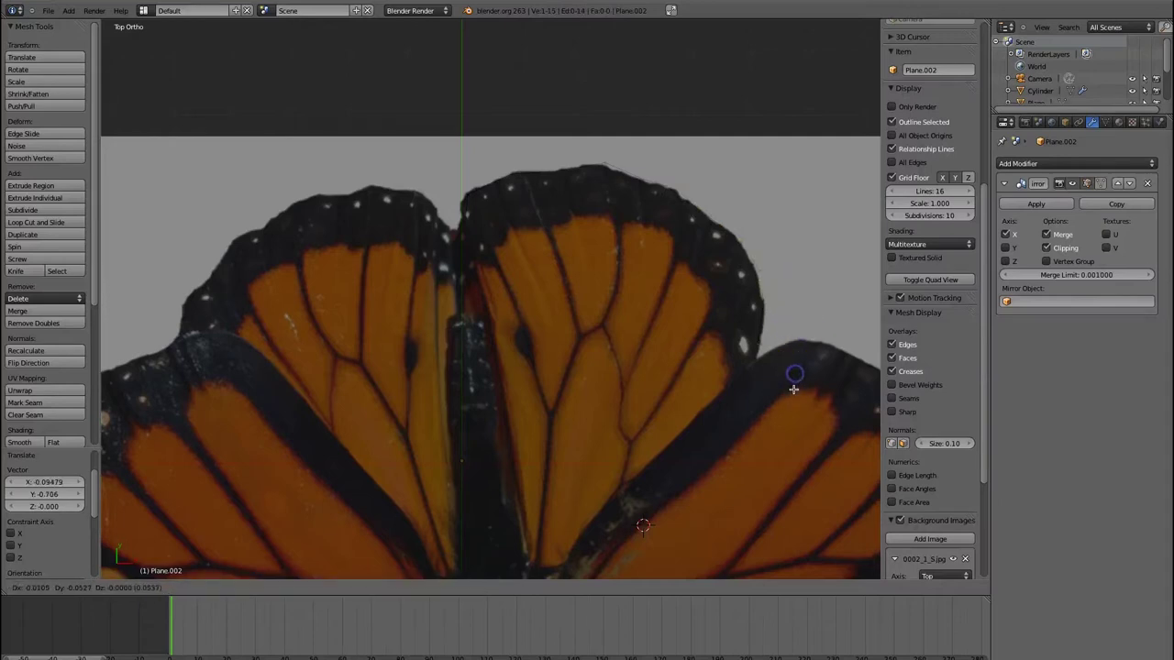
Step: Shift the selected end vertex right onto the wing edge
{"action": "middle_click_drag", "start_coordinate": [792, 396], "coordinate": [533, 318], "text": "shift"}
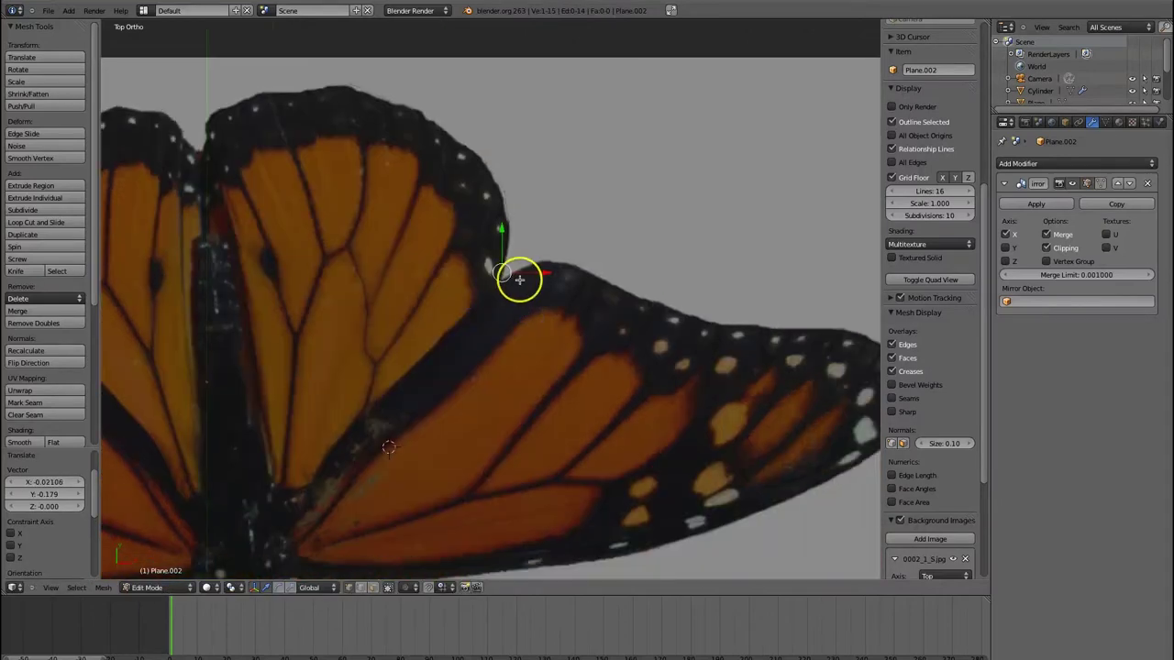
{"action": "left_click_drag", "start_coordinate": [520, 279], "coordinate": [768, 347]}
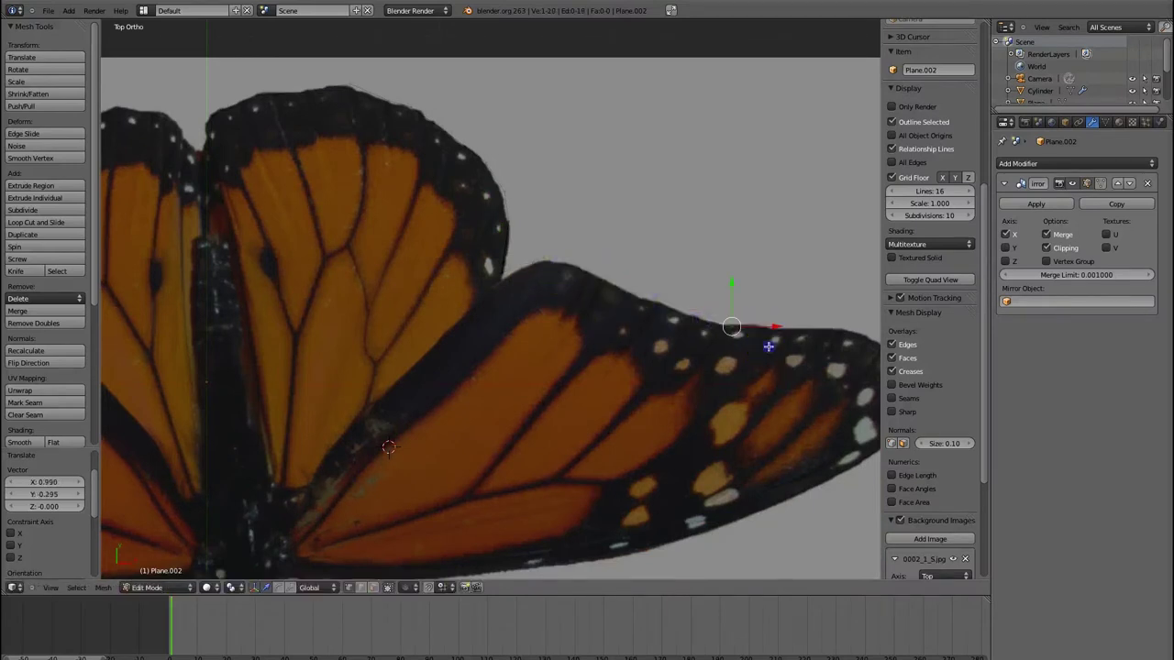
{"action": "scroll", "coordinate": [741, 357], "scroll_direction": "down", "scroll_amount": 2}
{"action": "left_click_drag", "start_coordinate": [583, 266], "coordinate": [788, 305]}
Step: Extrude more vertices along the hindwing's outer edge back toward the body
{"action": "key", "text": "e"}
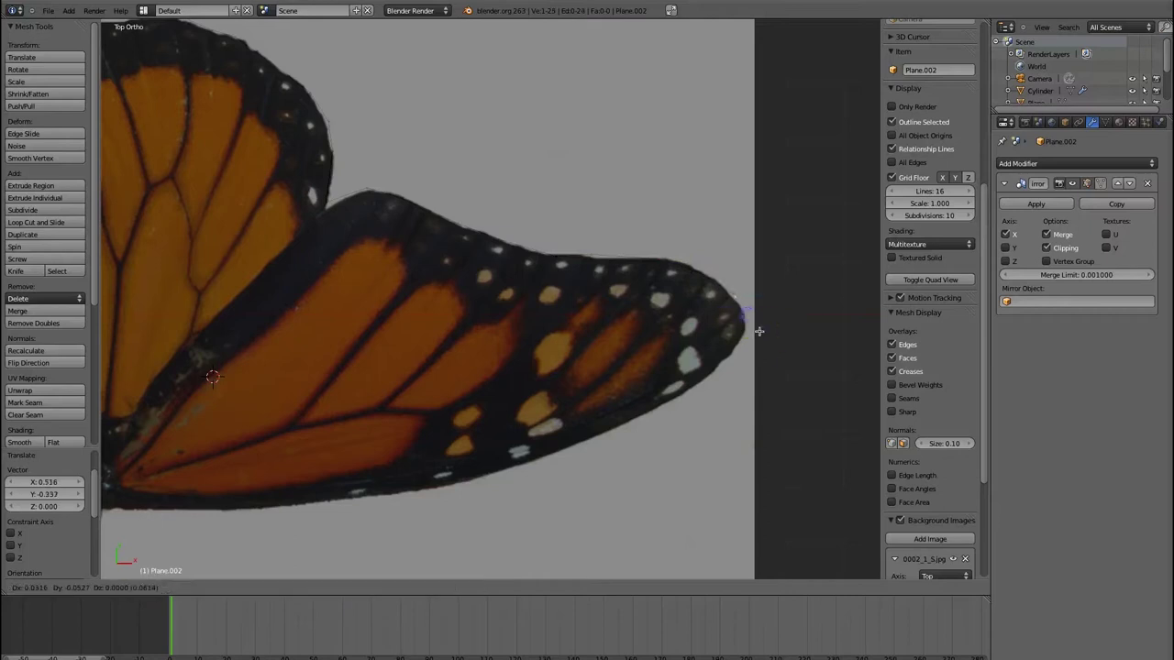
{"action": "left_click", "coordinate": [778, 366]}
{"action": "left_click", "coordinate": [743, 393]}
{"action": "key", "text": "e"}
{"action": "left_click", "coordinate": [689, 466]}
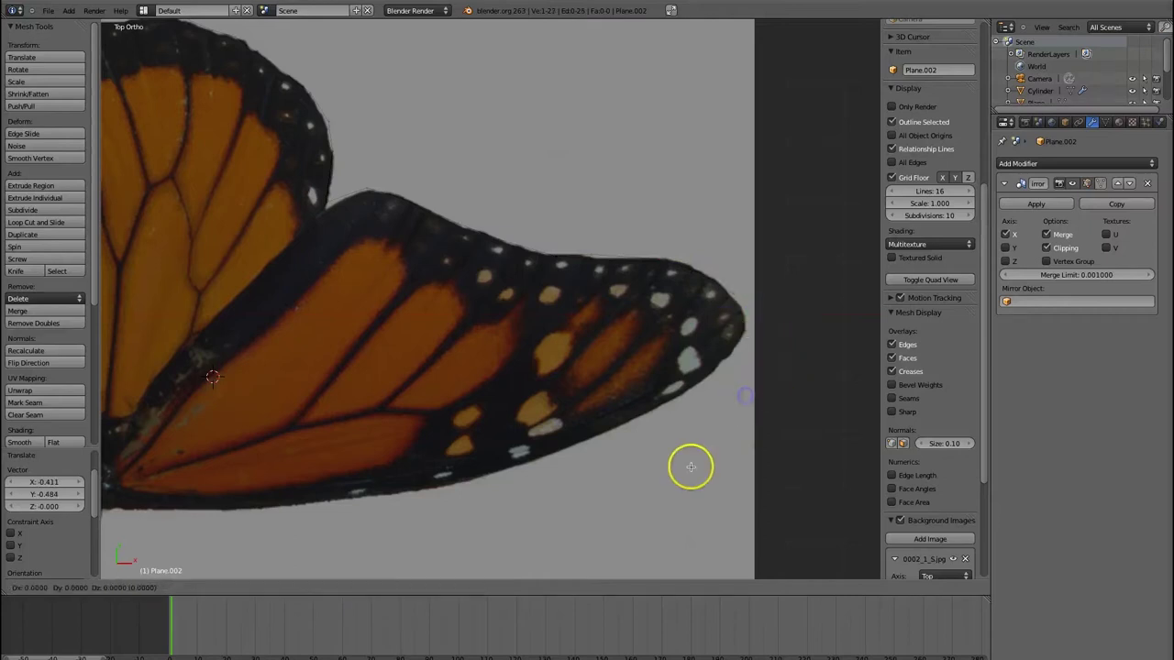
{"action": "key", "text": "e"}
{"action": "left_click", "coordinate": [609, 519]}
{"action": "key", "text": "e"}
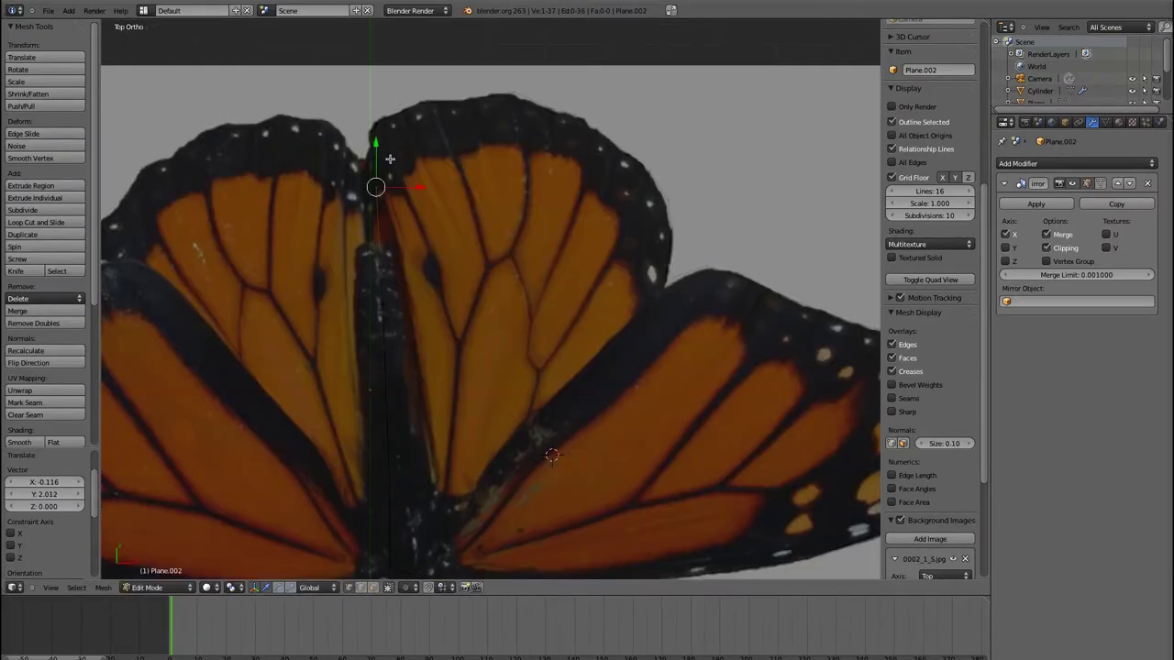
{"action": "key", "text": "Tab"}
Step: Untick Background Images so the mirrored wing outline shows on its own
{"action": "scroll", "coordinate": [603, 329], "scroll_direction": "down", "scroll_amount": 2}
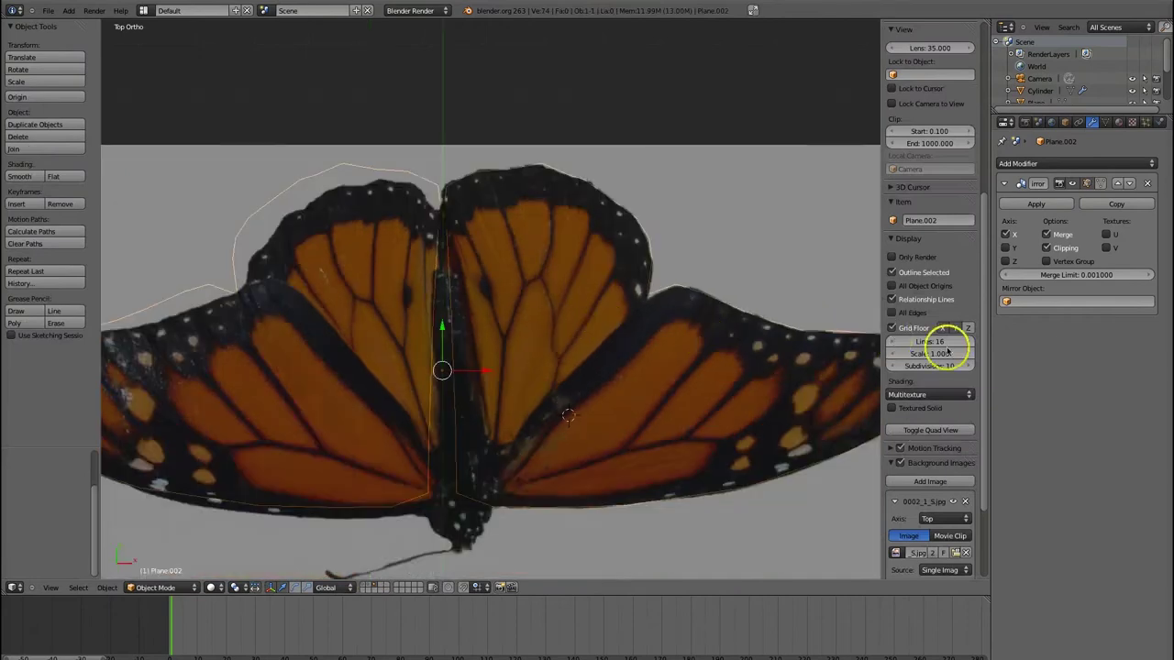
{"action": "left_click", "coordinate": [914, 464]}
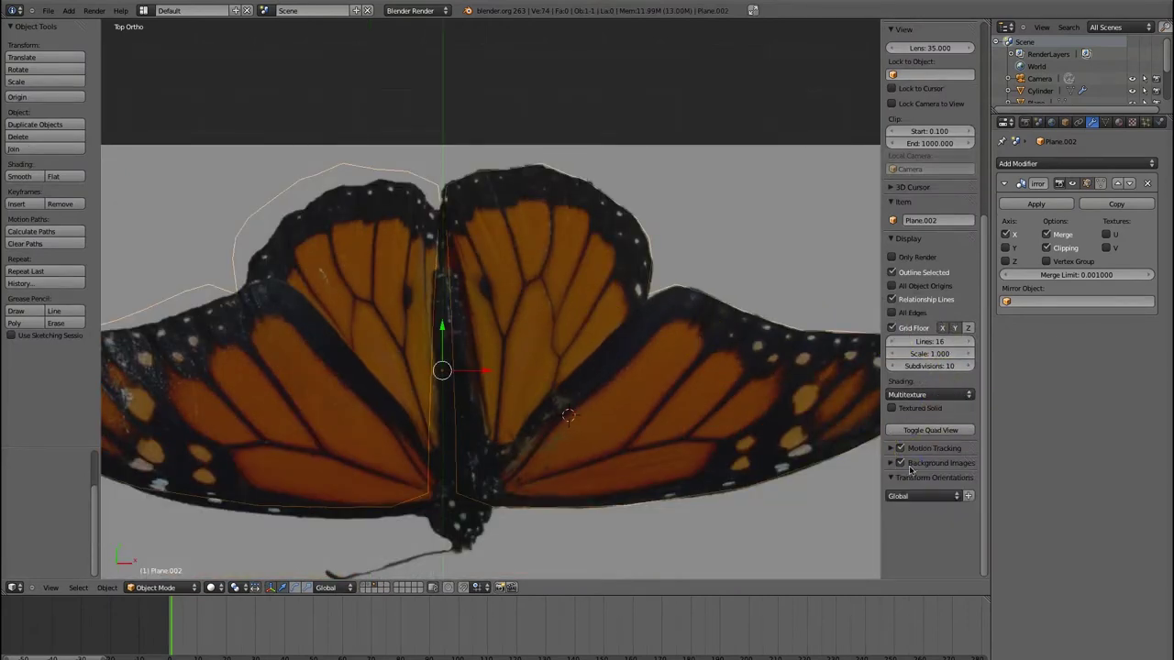
{"action": "left_click", "coordinate": [901, 464]}
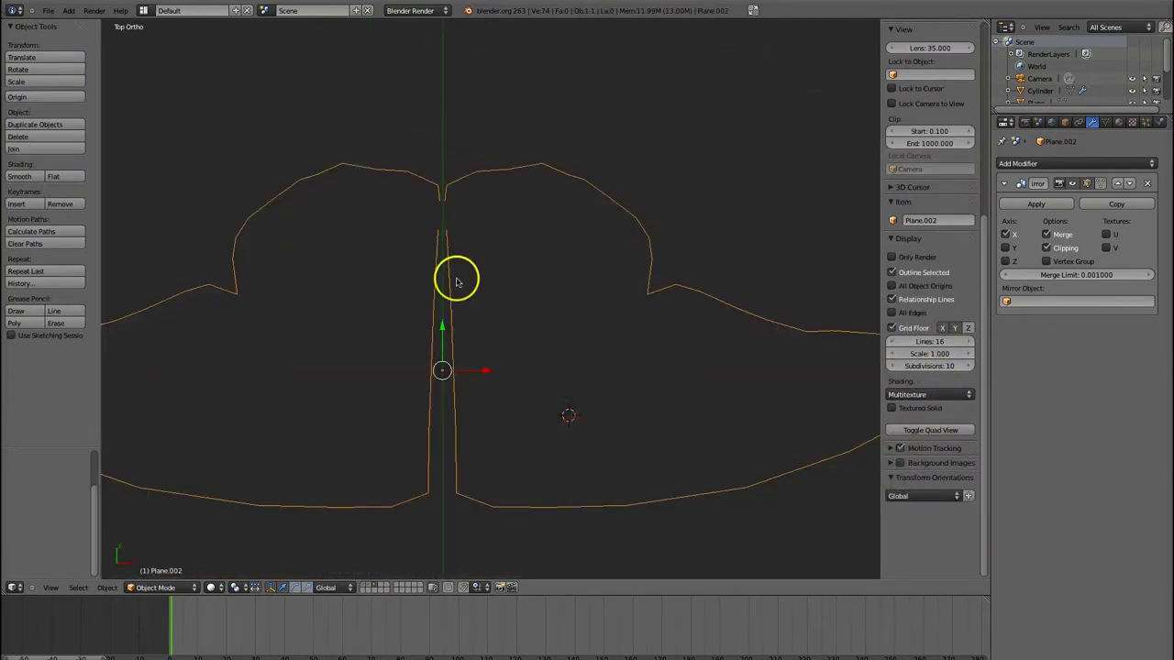
{"action": "scroll", "coordinate": [496, 336], "scroll_direction": "down", "scroll_amount": 3}
{"action": "scroll", "coordinate": [543, 351], "scroll_direction": "up", "scroll_amount": 5}
{"action": "scroll", "coordinate": [543, 352], "scroll_direction": "down", "scroll_amount": 2}
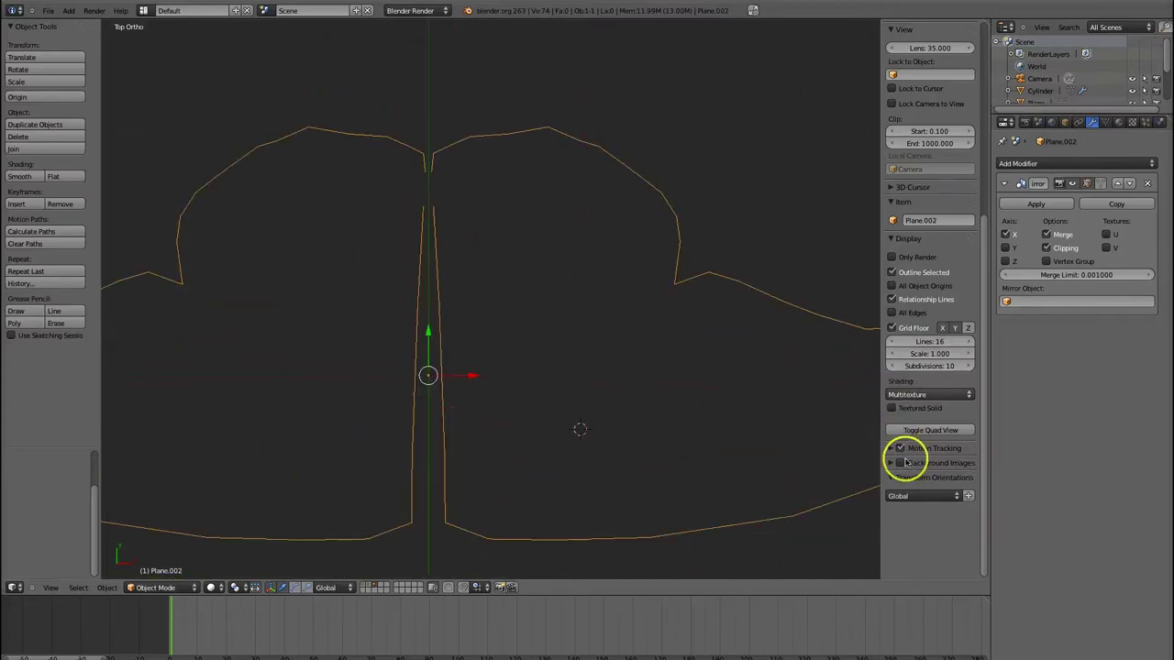
{"action": "left_click", "coordinate": [900, 463]}
{"action": "left_click", "coordinate": [900, 463]}
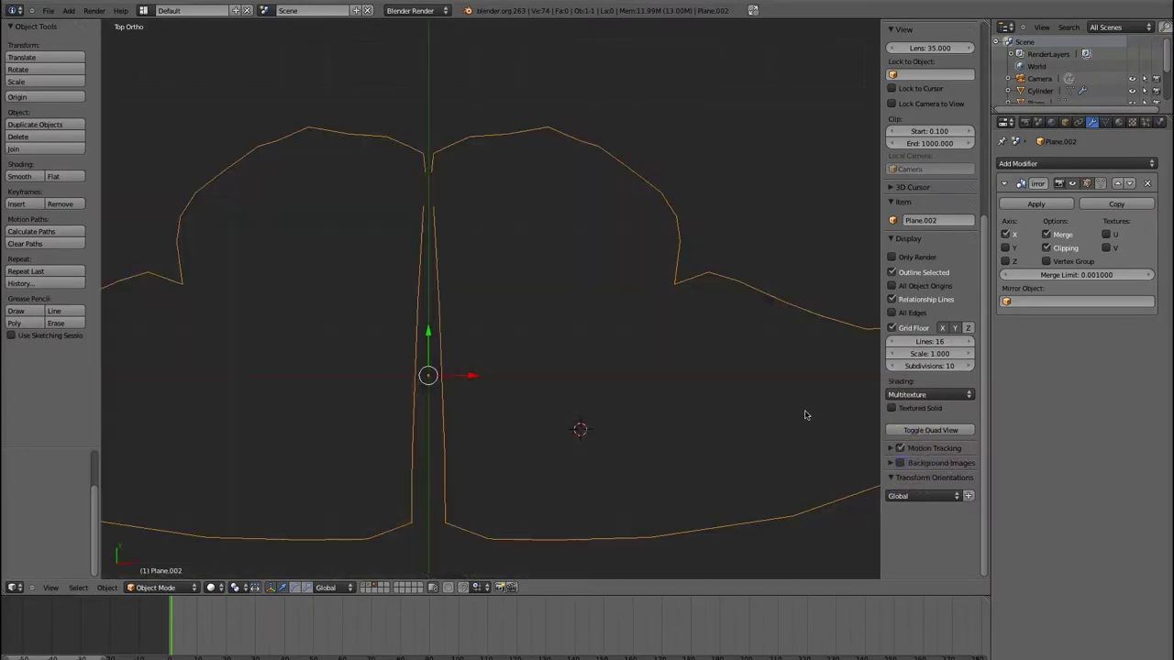
{"action": "scroll", "coordinate": [485, 201], "scroll_direction": "up", "scroll_amount": 5}
{"action": "key", "text": "Tab"}
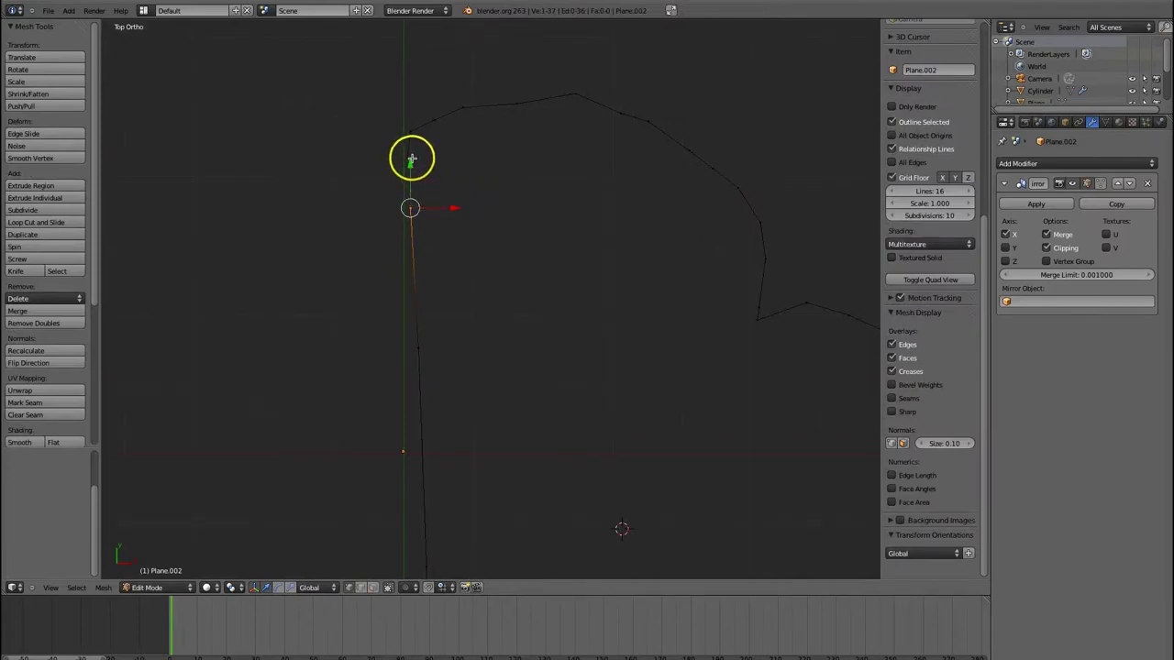
Step: Fill the first forewing faces beside the body from selected vertex groups
{"action": "right_click", "coordinate": [433, 121], "text": "shift"}
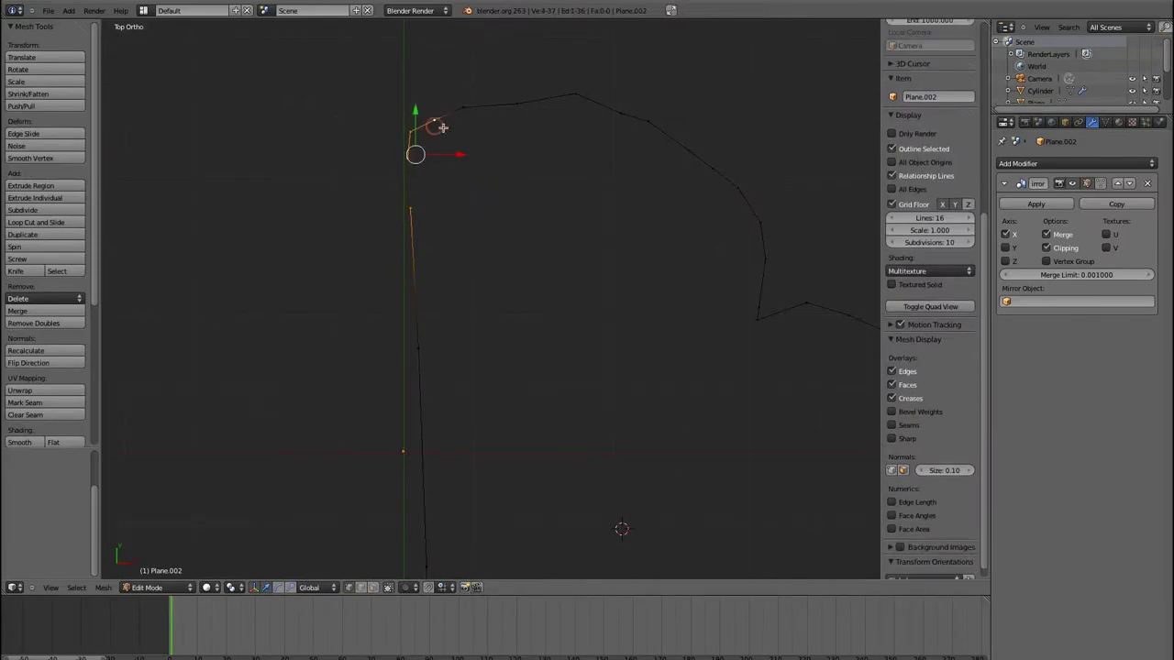
{"action": "key", "text": "f"}
{"action": "right_click", "coordinate": [409, 129]}
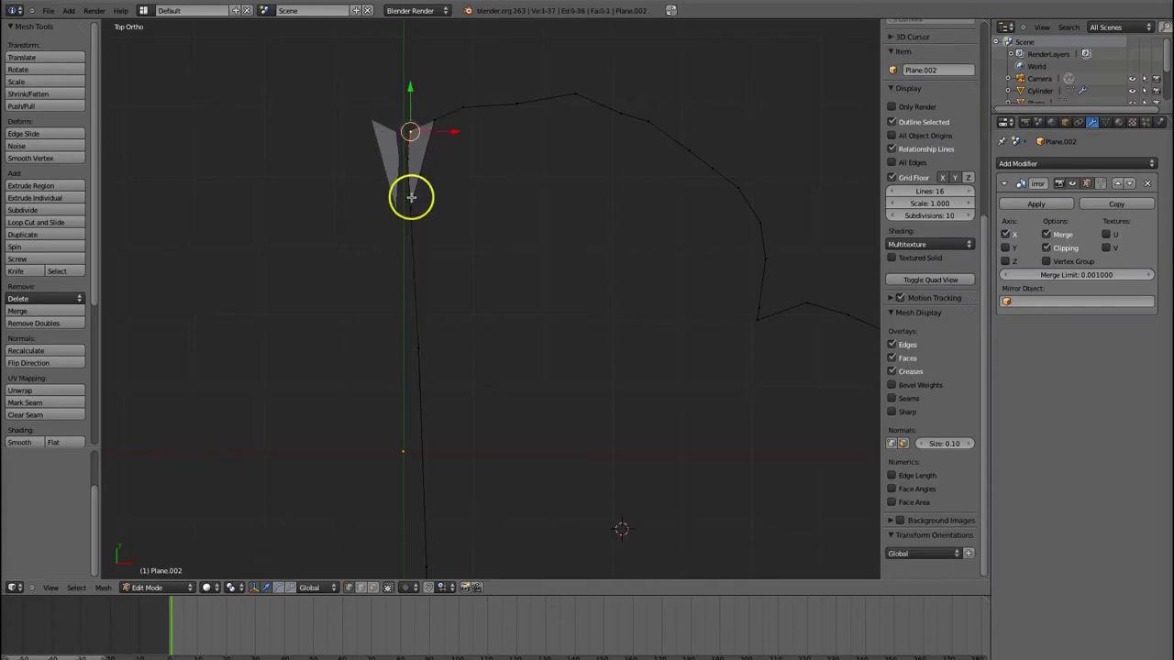
{"action": "right_click", "coordinate": [411, 197]}
{"action": "right_click", "coordinate": [427, 118], "text": "shift"}
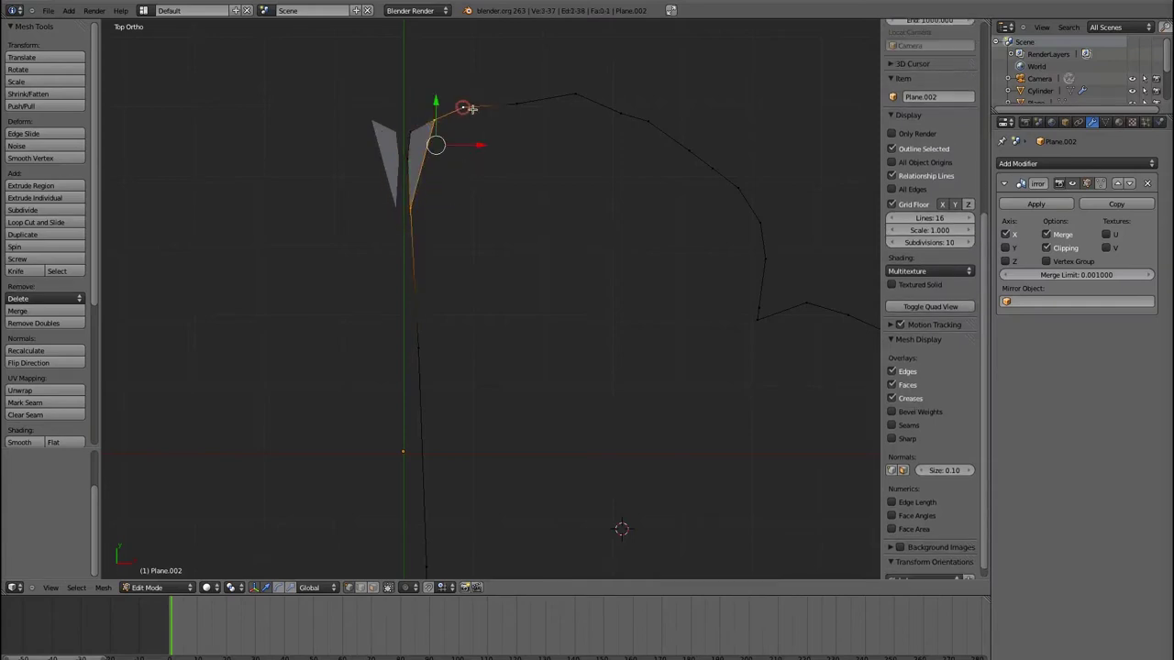
{"action": "key", "text": "f"}
{"action": "right_click", "coordinate": [434, 120], "text": "shift"}
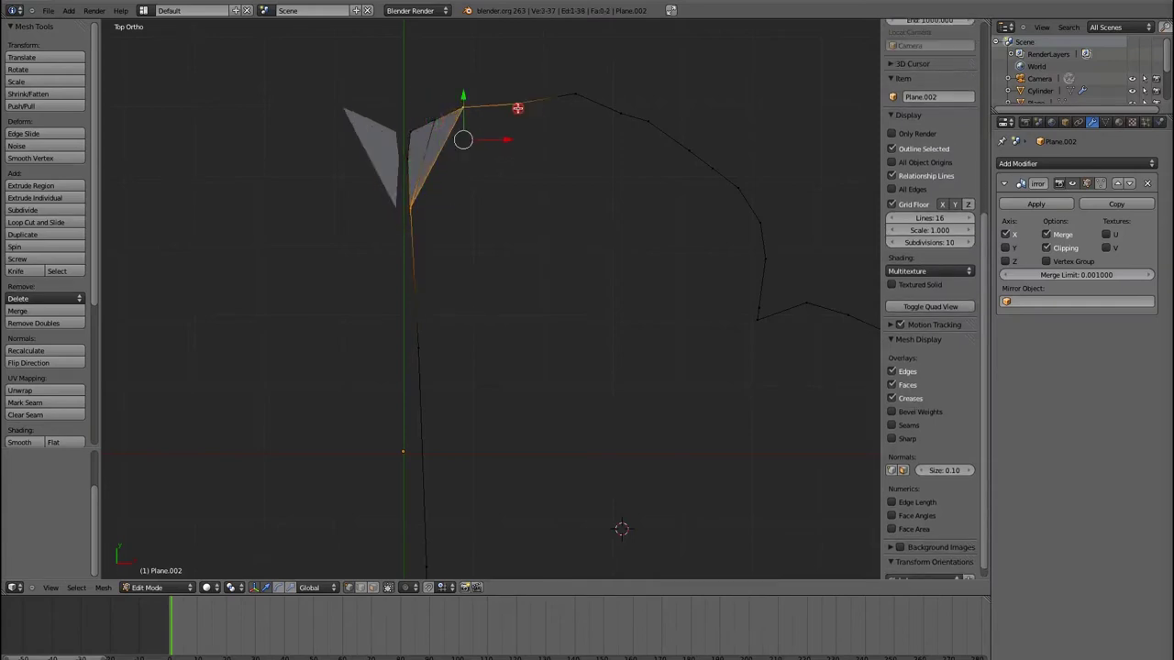
{"action": "key", "text": "f"}
Step: Fill the remaining forewing faces out to the wing tip
{"action": "right_click", "coordinate": [461, 106], "text": "shift"}
{"action": "right_click", "coordinate": [570, 97], "text": "shift"}
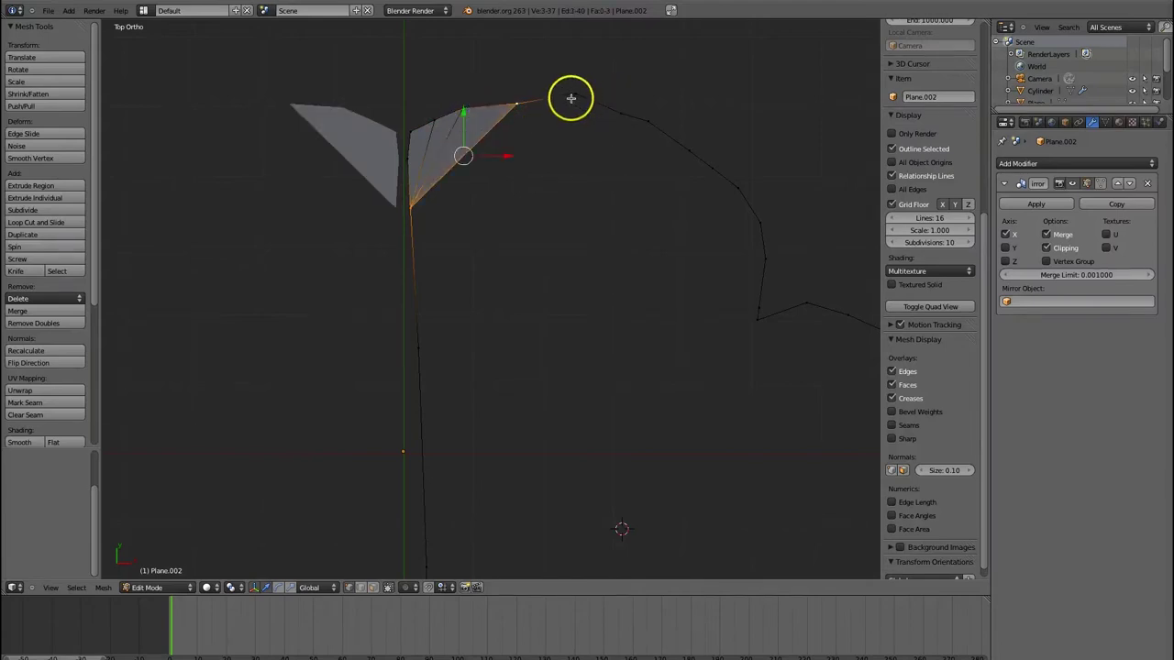
{"action": "key", "text": "f"}
{"action": "right_click", "coordinate": [515, 105], "text": "shift"}
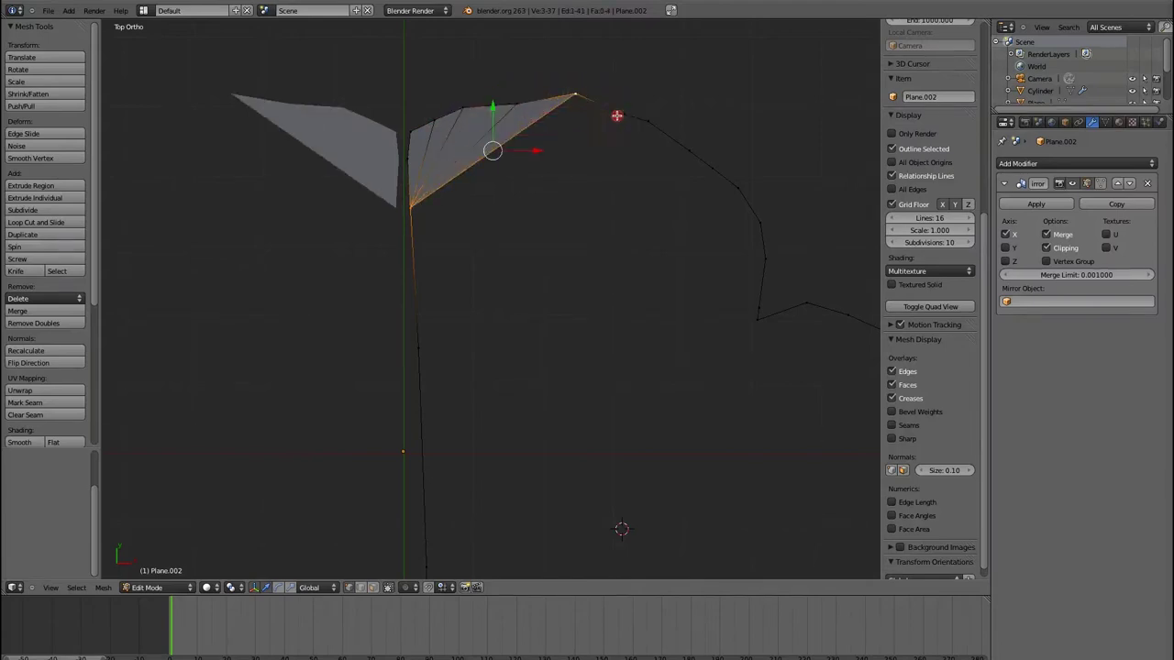
{"action": "key", "text": "f"}
{"action": "right_click", "coordinate": [574, 95], "text": "shift"}
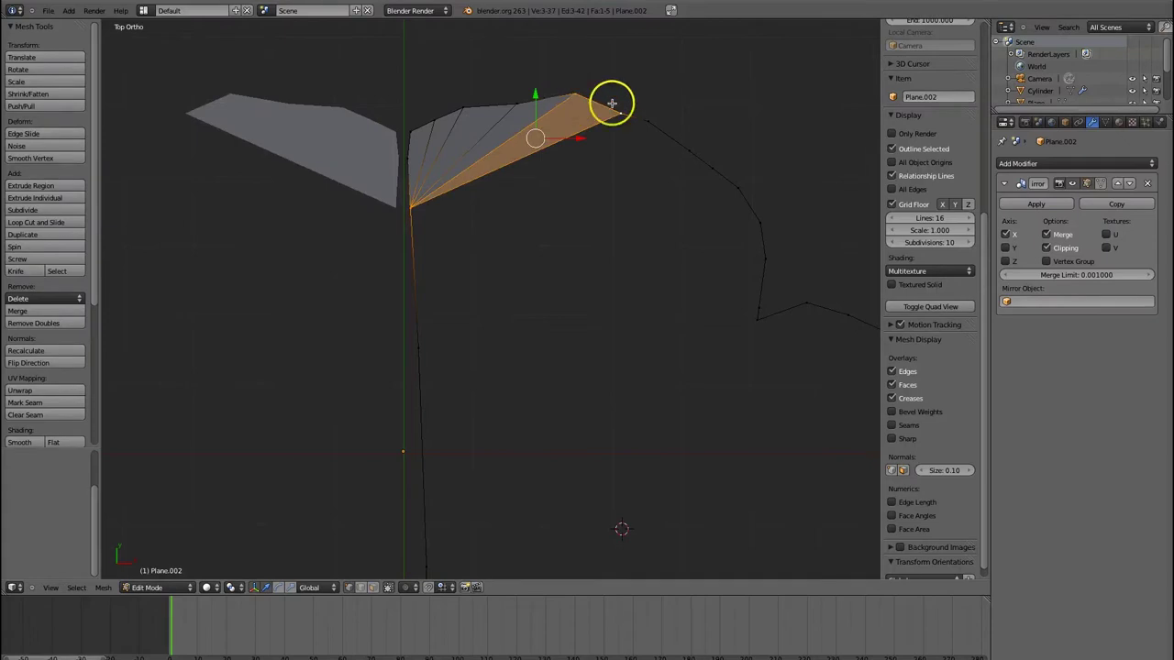
{"action": "right_click", "coordinate": [653, 124], "text": "shift"}
{"action": "key", "text": "f"}
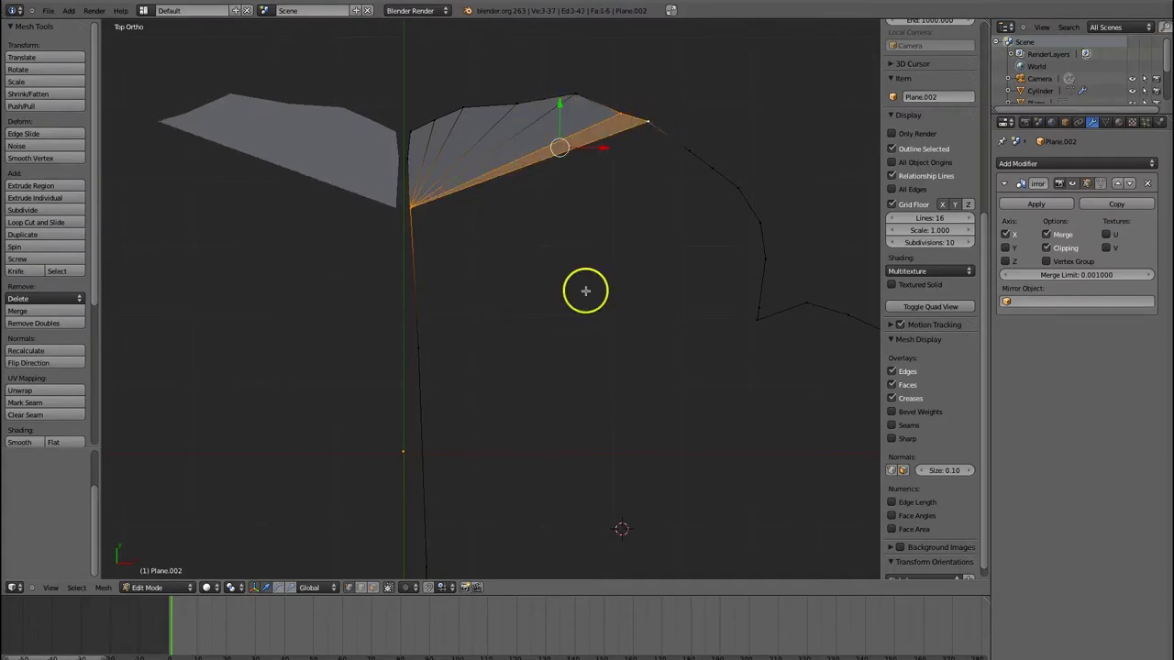
{"action": "key", "text": "Tab"}
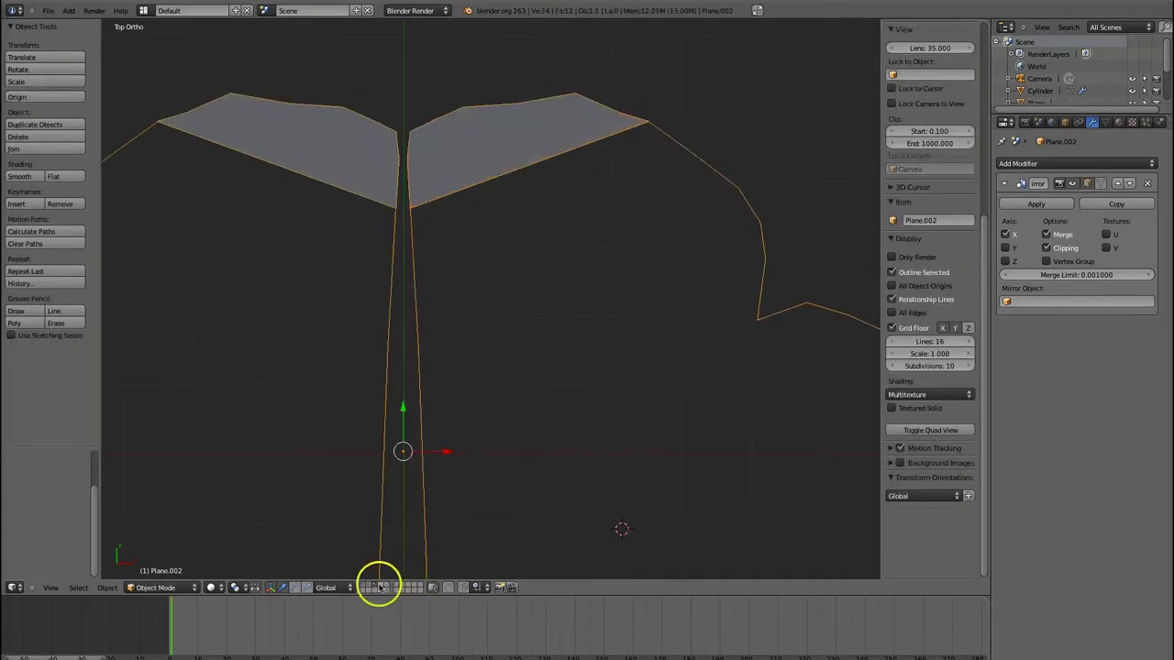
Step: Show the other layer, select Plane.001 and enter Edit Mode on it
{"action": "left_click", "coordinate": [370, 586]}
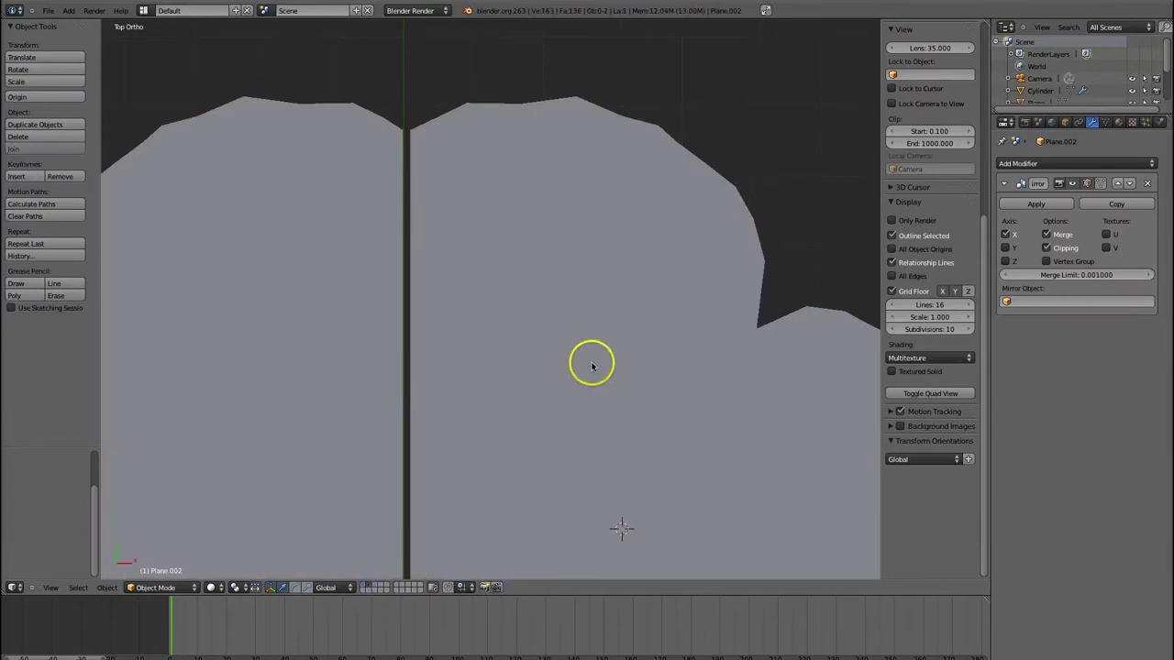
{"action": "scroll", "coordinate": [582, 376], "scroll_direction": "down", "scroll_amount": 3}
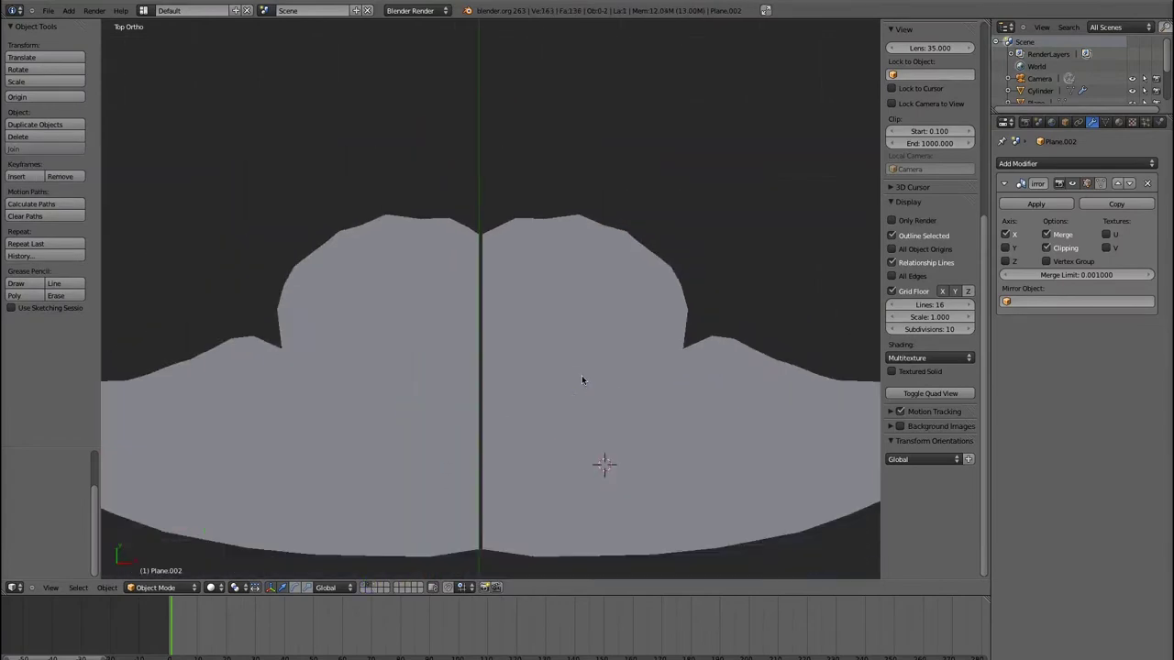
{"action": "right_click", "coordinate": [495, 441]}
{"action": "key", "text": "Tab"}
{"action": "scroll", "coordinate": [579, 442], "scroll_direction": "down", "scroll_amount": 2}
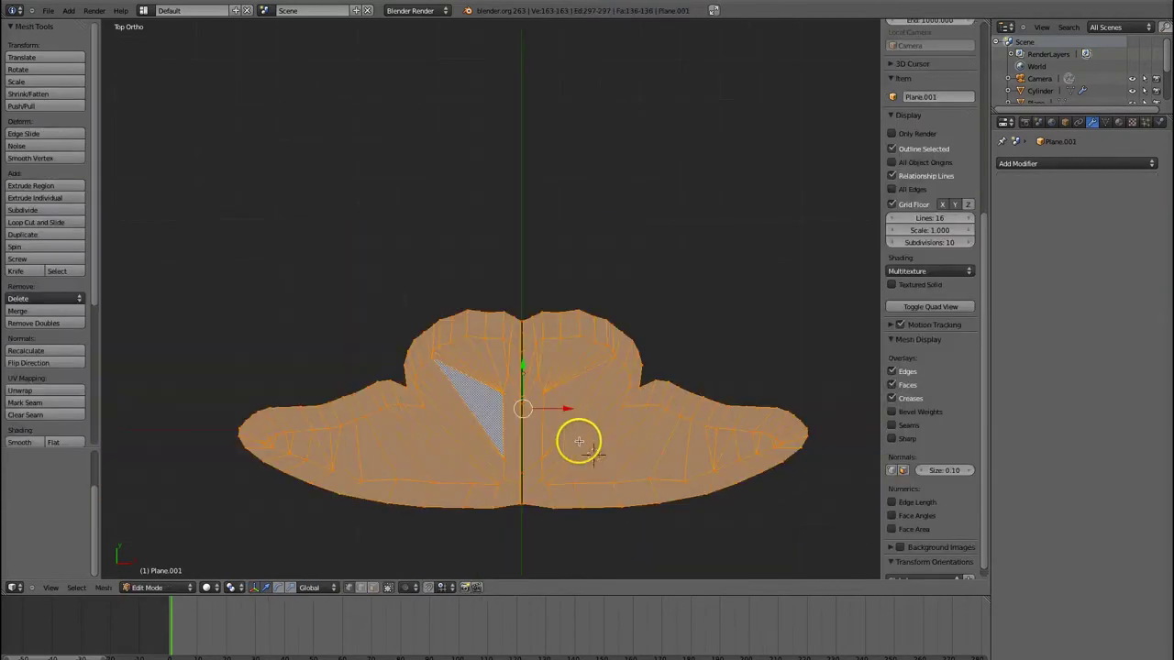
{"action": "middle_click_drag", "start_coordinate": [621, 459], "coordinate": [601, 428]}
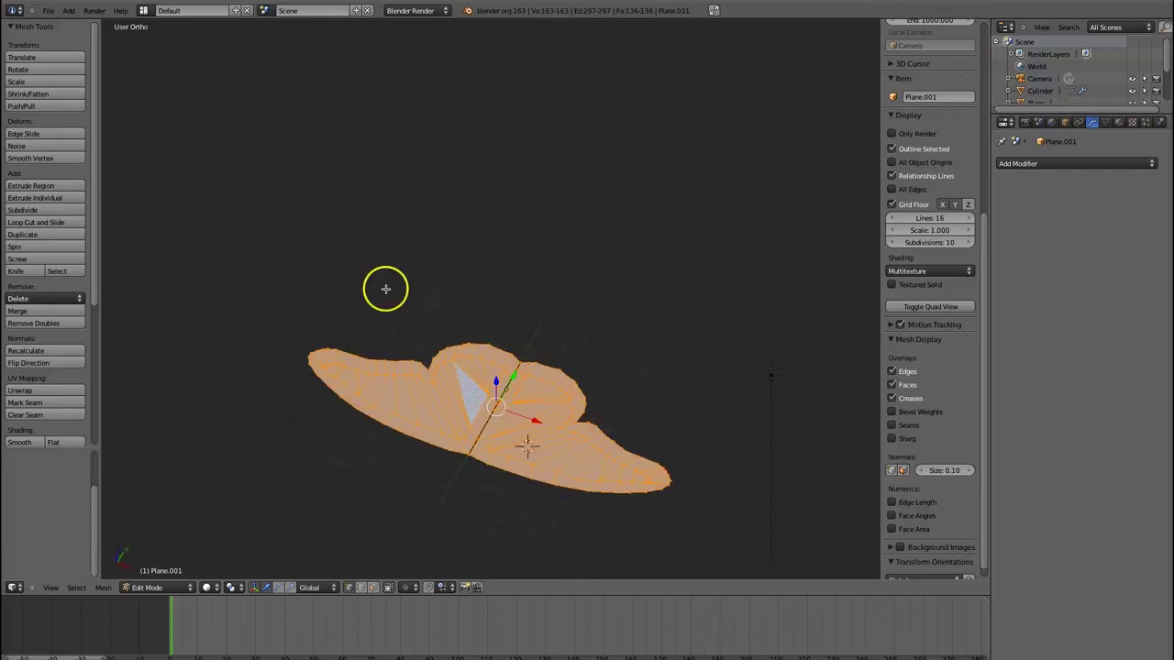
Step: Switch to the UV Editing layout and load Insects0002_1_S.jpg into the UV editor
{"action": "left_click", "coordinate": [144, 11]}
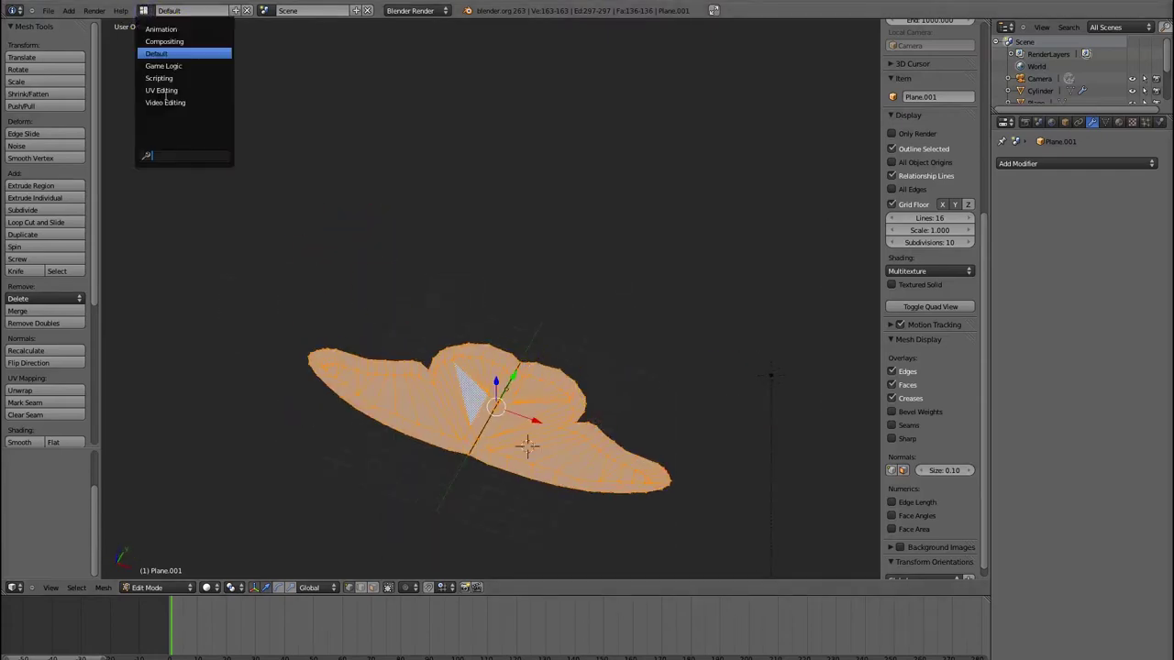
{"action": "left_click", "coordinate": [169, 90]}
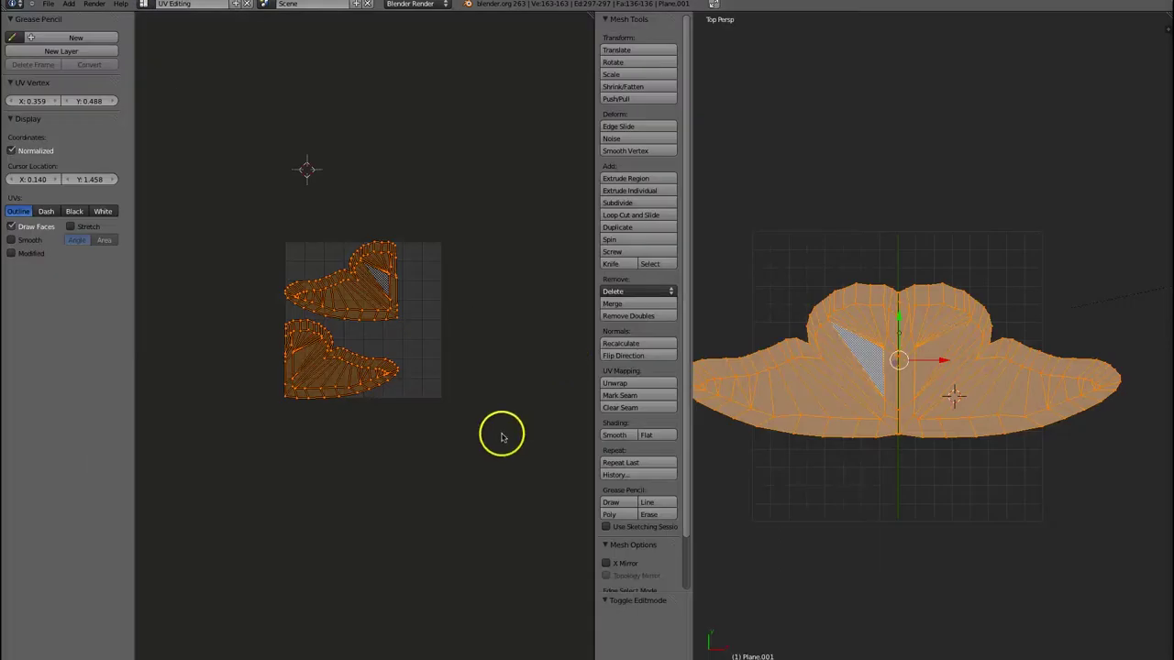
{"action": "key", "text": "Tab"}
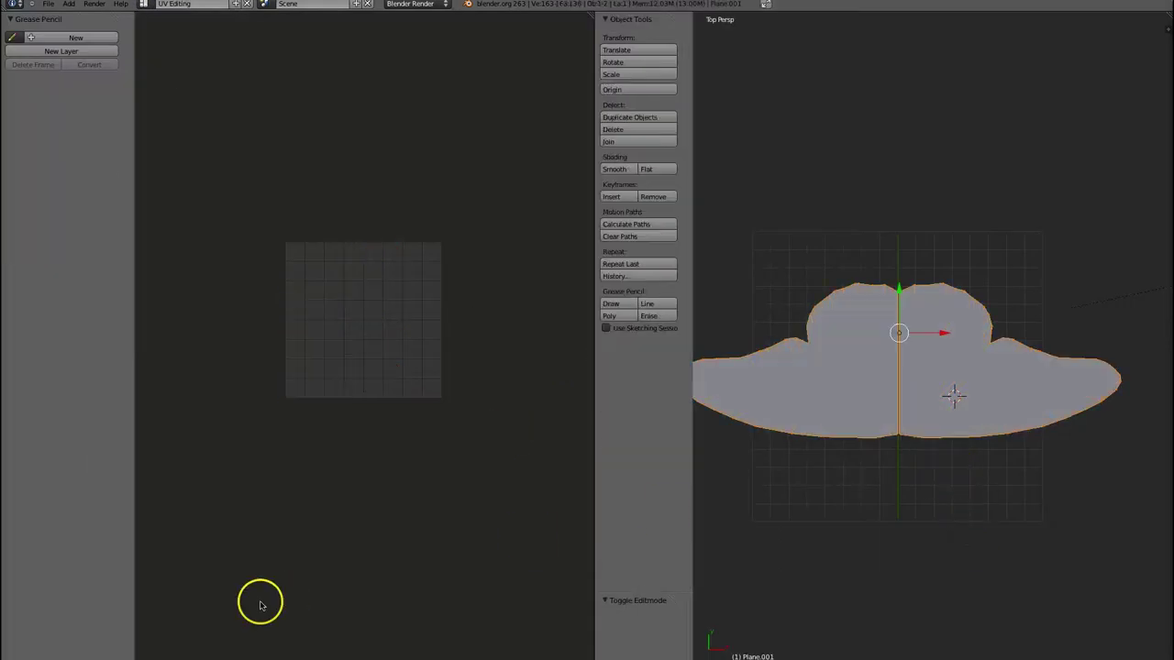
{"action": "key", "text": "Tab"}
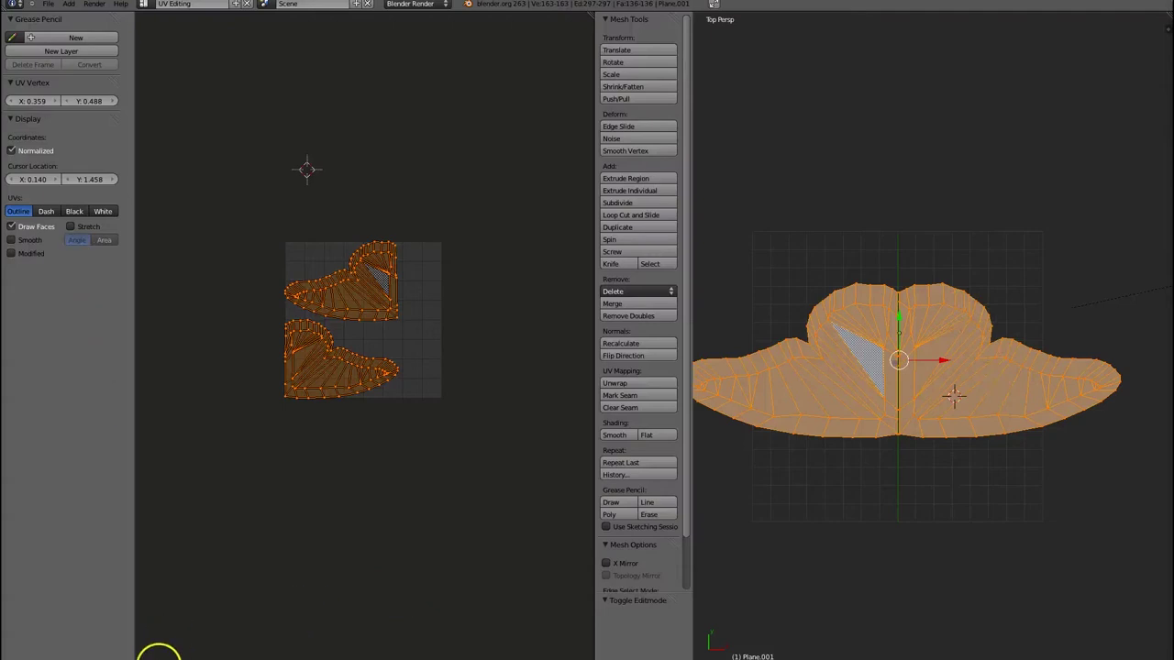
{"action": "left_click", "coordinate": [153, 653]}
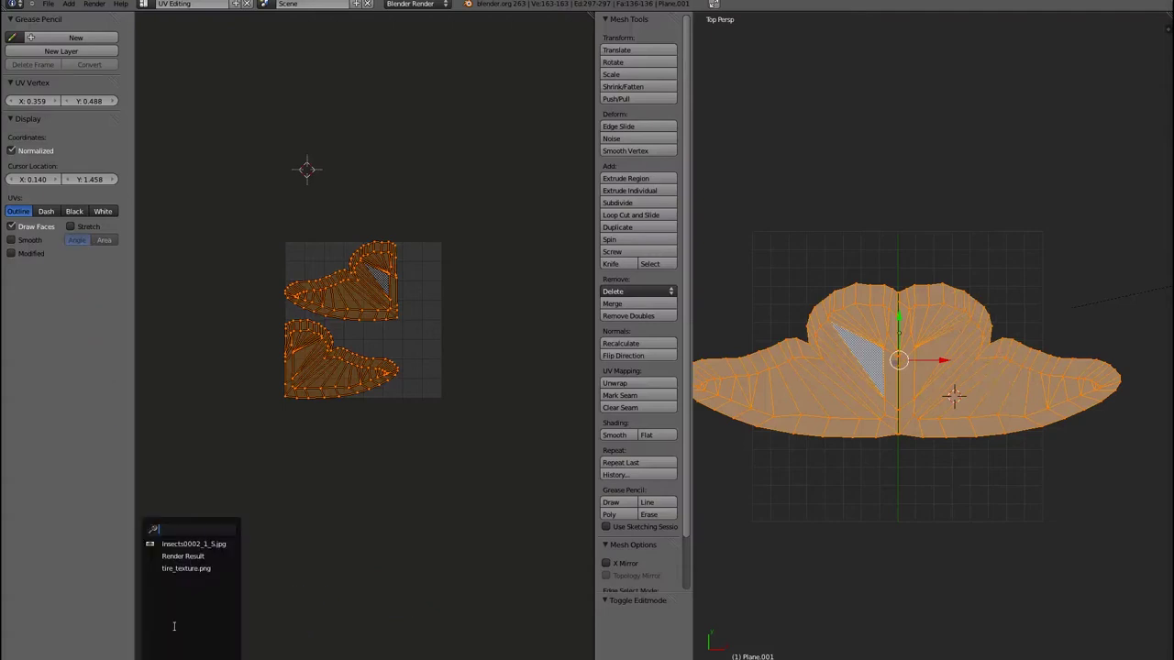
{"action": "left_click", "coordinate": [199, 545]}
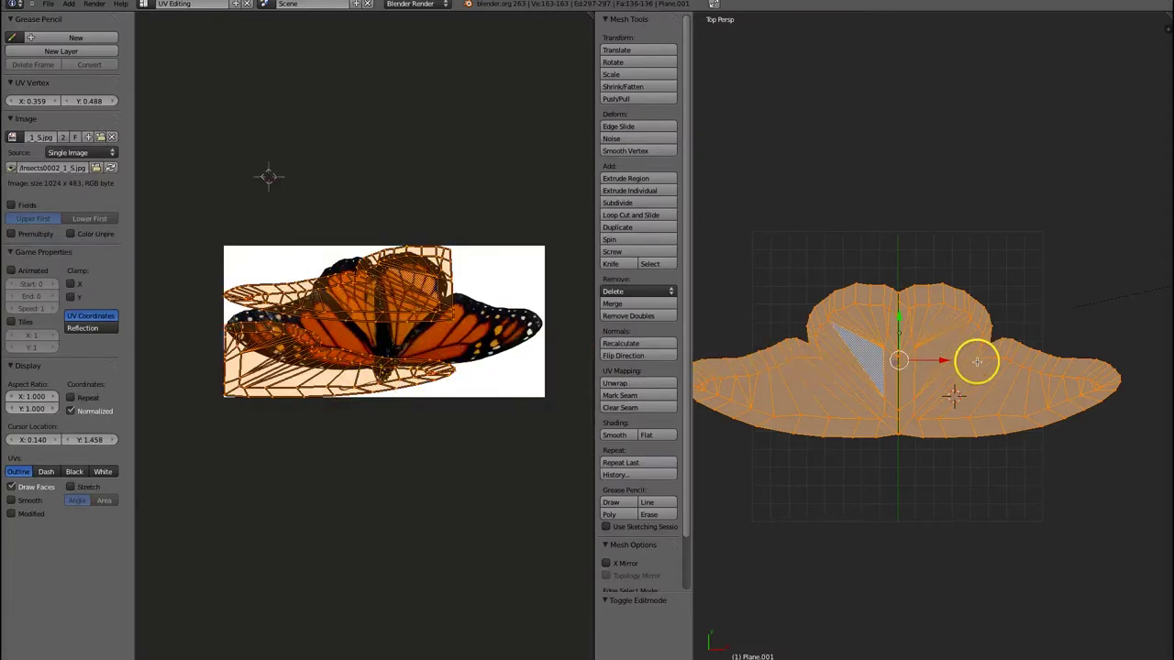
Step: Select the whole mesh and unwrap it with Project From View
{"action": "key", "text": "Tab"}
{"action": "key", "text": "Tab"}
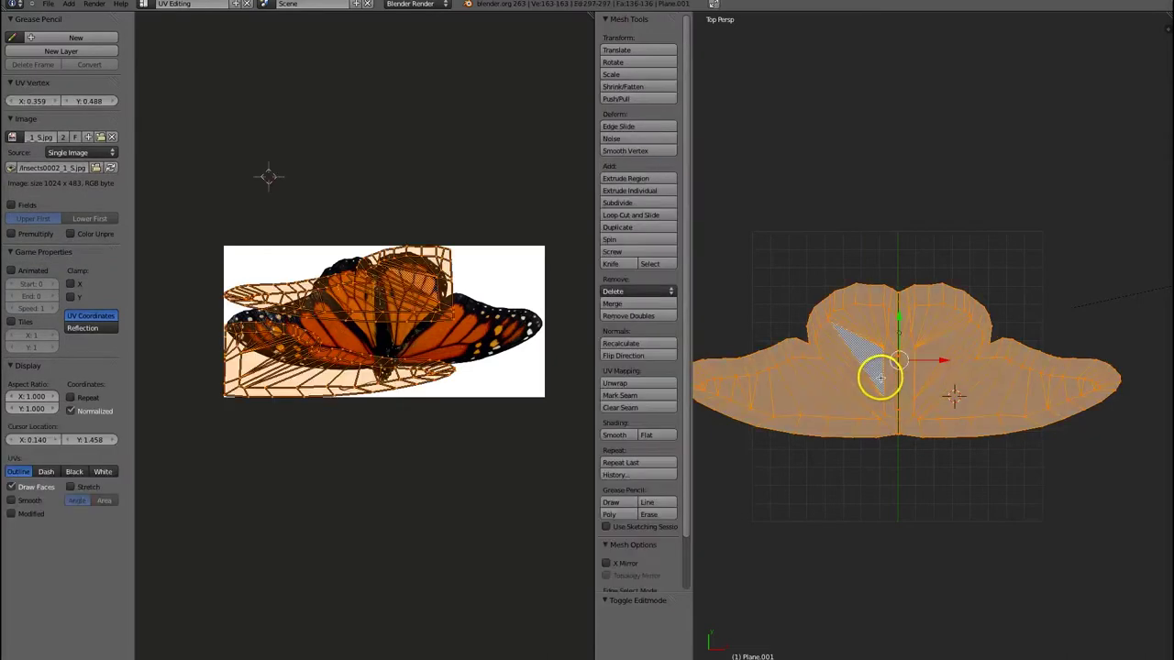
{"action": "key", "text": "a"}
{"action": "key", "text": "a"}
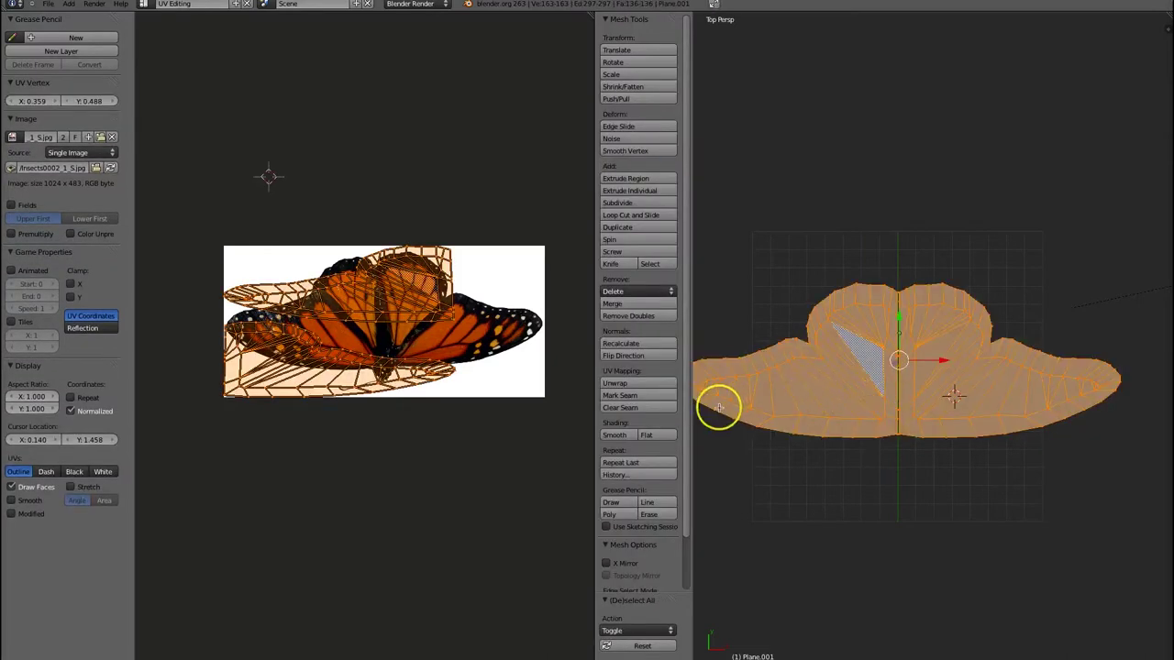
{"action": "left_click", "coordinate": [633, 383]}
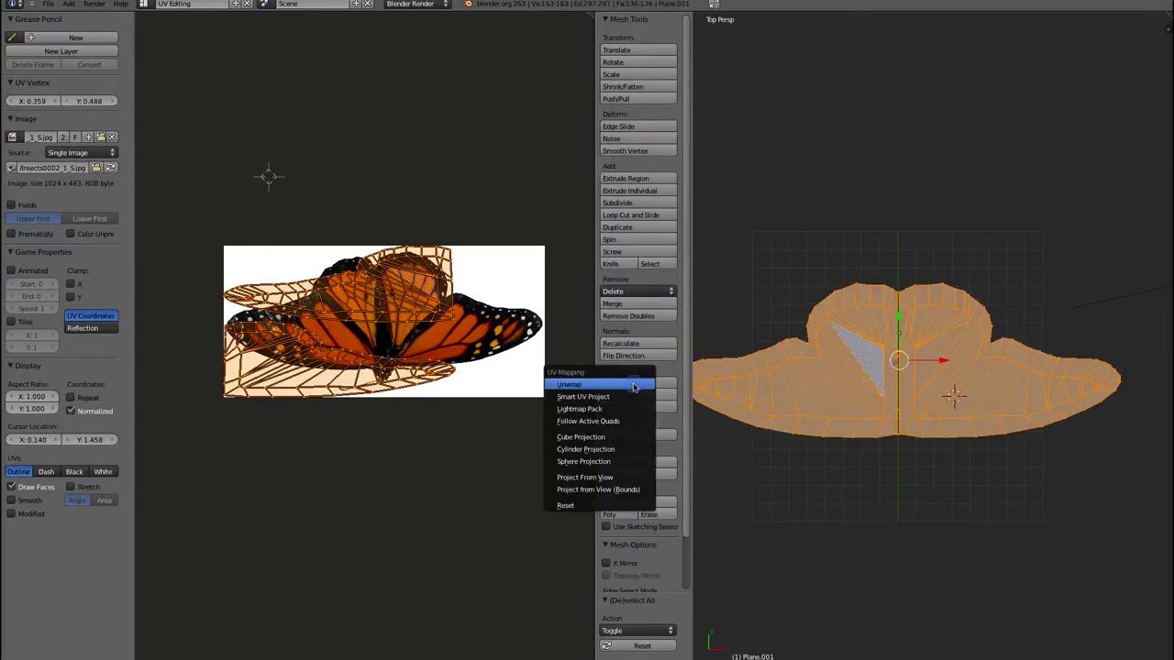
{"action": "left_click", "coordinate": [625, 478]}
Step: Scale up and move the UVs to line up with the photo's butterfly wings
{"action": "right_click", "coordinate": [511, 380]}
{"action": "right_click", "coordinate": [387, 335]}
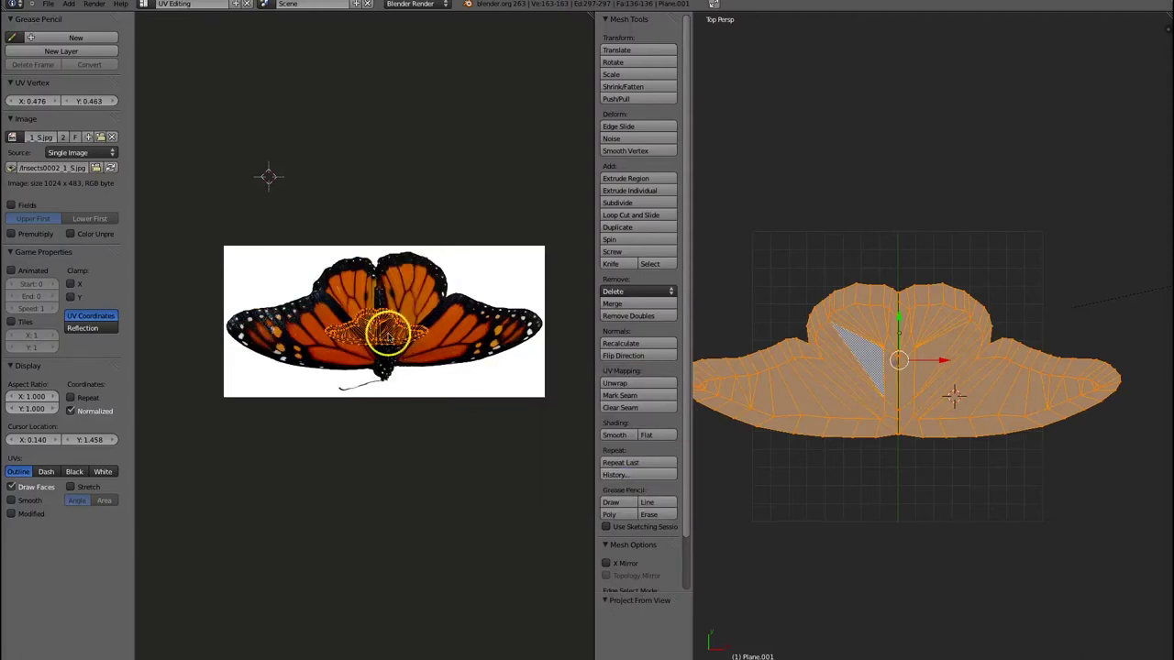
{"action": "scroll", "coordinate": [388, 334], "scroll_direction": "up", "scroll_amount": 1}
{"action": "key", "text": "s"}
{"action": "left_click", "coordinate": [415, 335]}
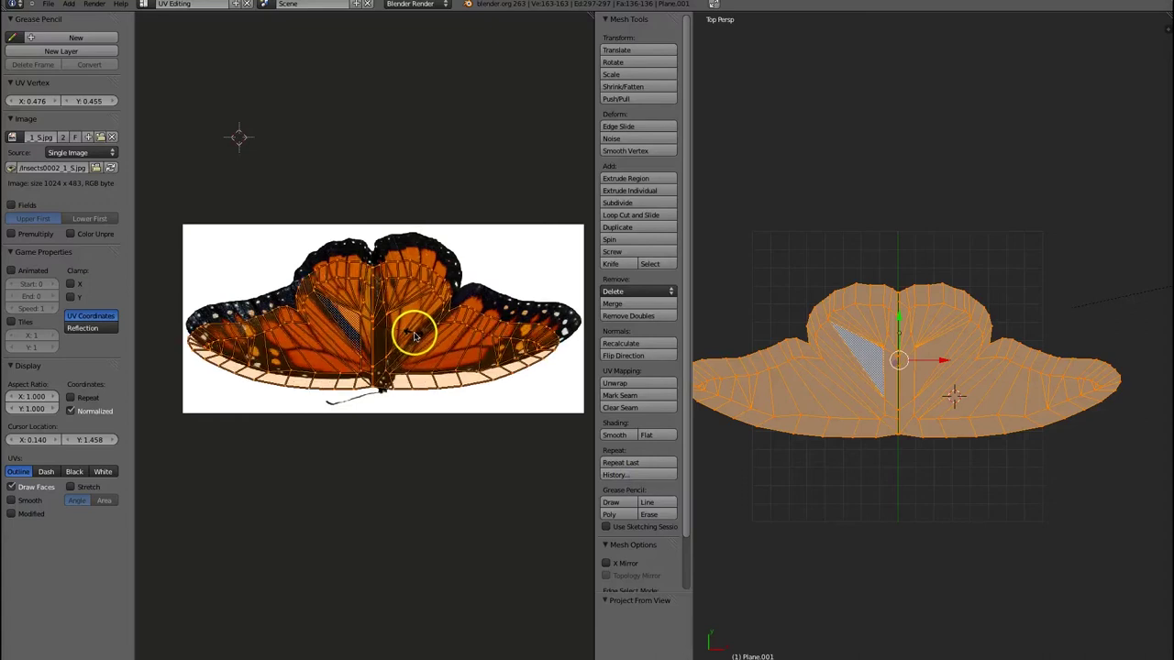
{"action": "key", "text": "g"}
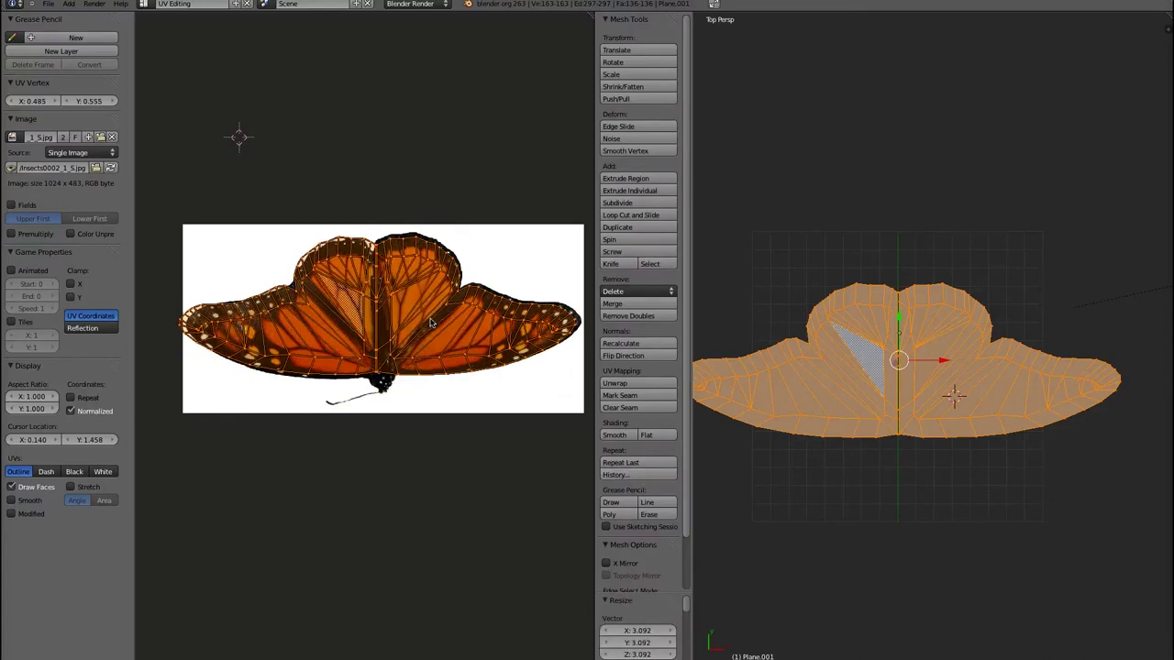
{"action": "left_click_drag", "start_coordinate": [431, 323], "coordinate": [434, 321]}
{"action": "scroll", "coordinate": [433, 321], "scroll_direction": "up", "scroll_amount": 1}
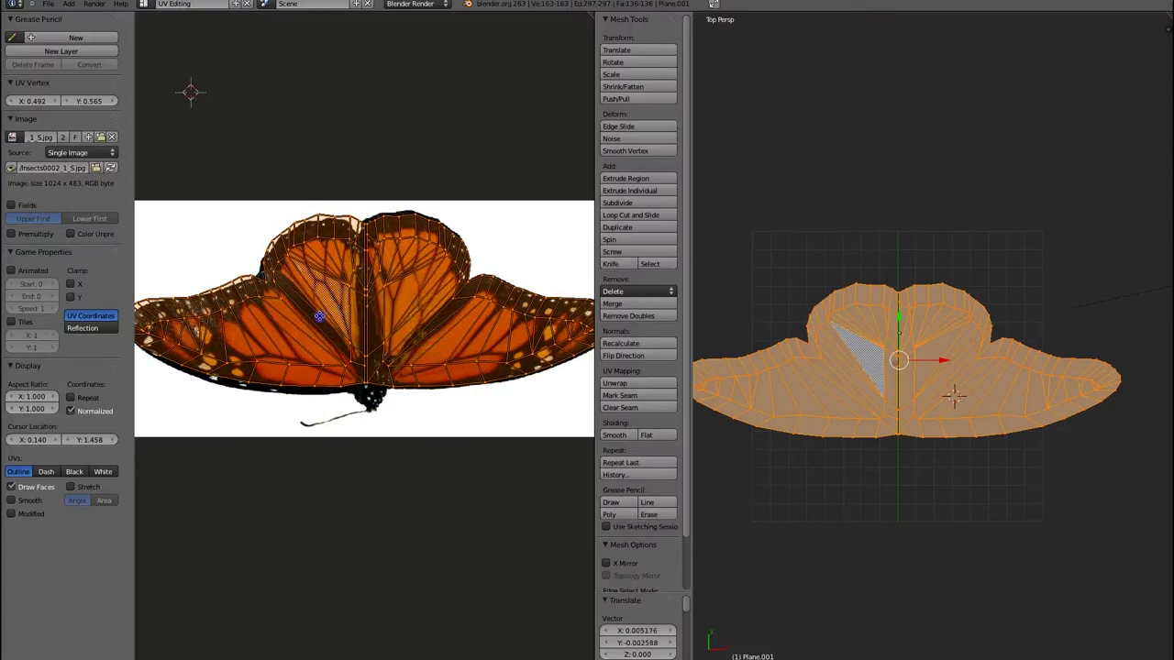
{"action": "middle_click_drag", "start_coordinate": [438, 334], "coordinate": [440, 341]}
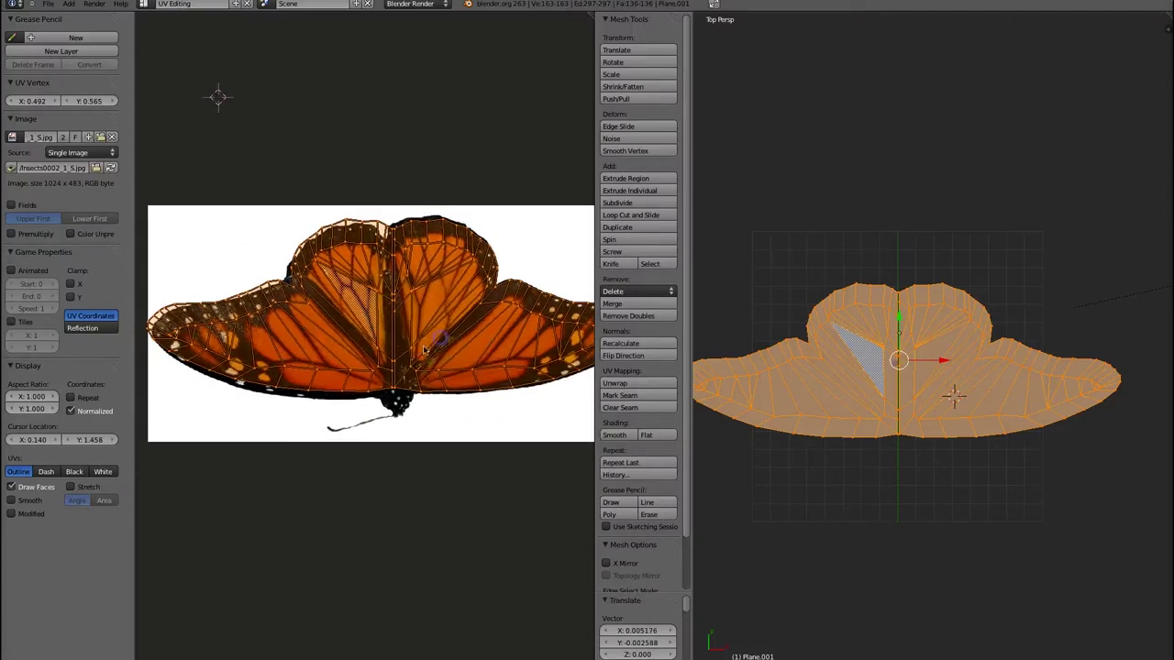
{"action": "left_click_drag", "start_coordinate": [316, 353], "coordinate": [345, 398]}
Step: Adjust UV vertices along the lower left wing out to the wing tip
{"action": "left_click", "coordinate": [372, 396]}
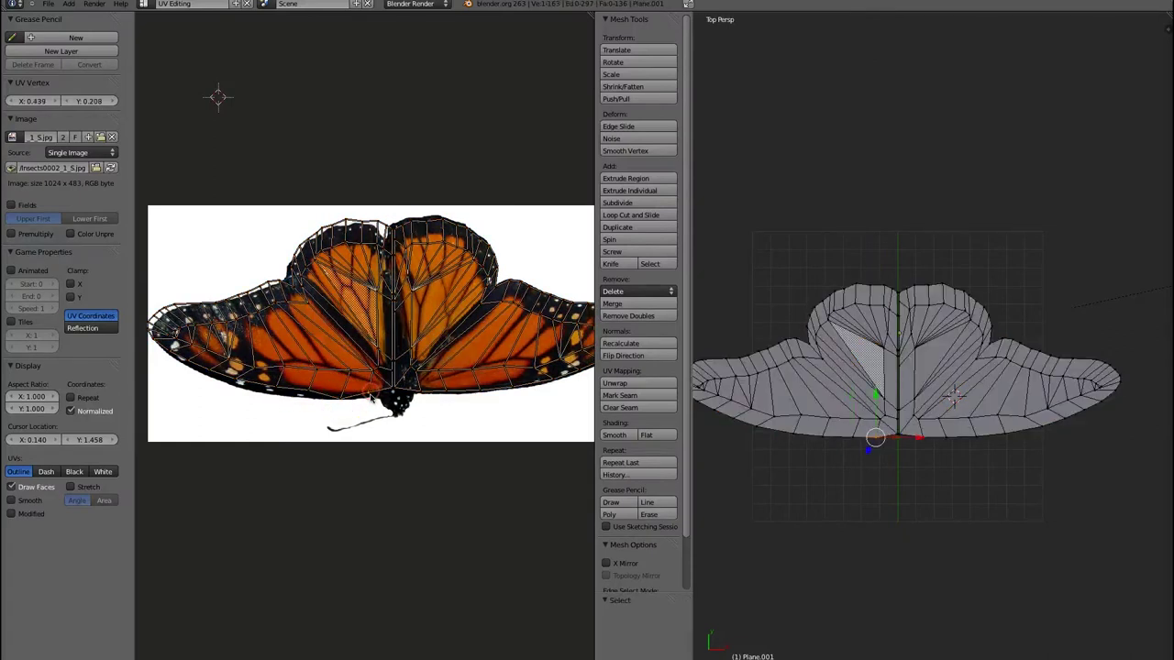
{"action": "left_click", "coordinate": [304, 394]}
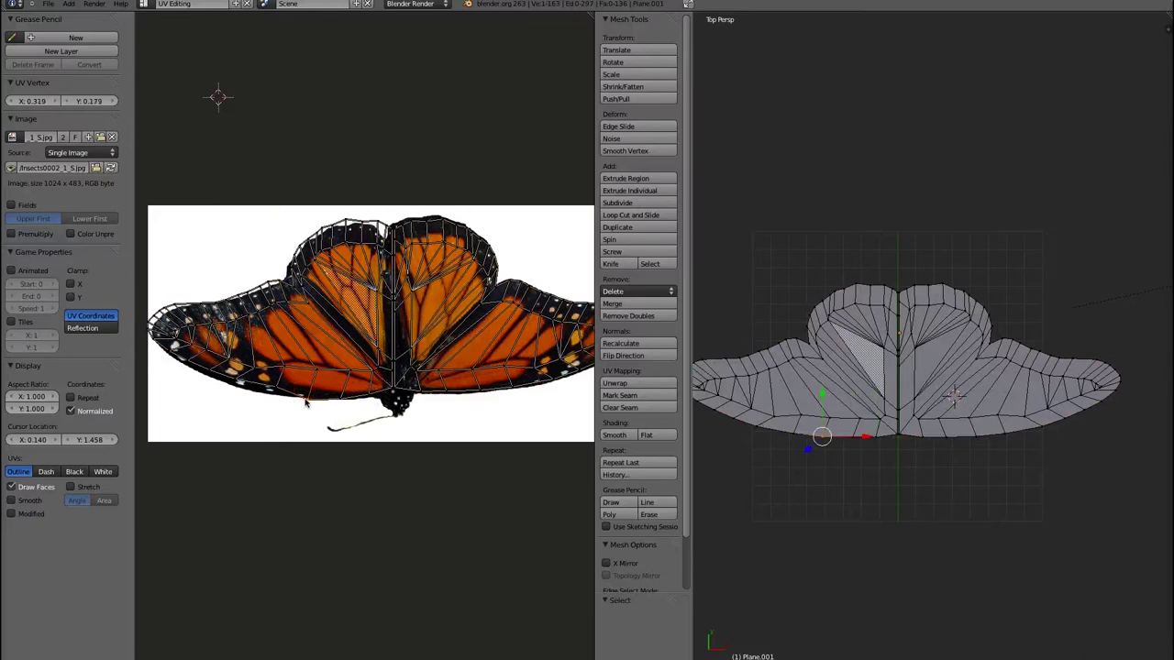
{"action": "right_click", "coordinate": [276, 391]}
{"action": "right_click", "coordinate": [226, 378]}
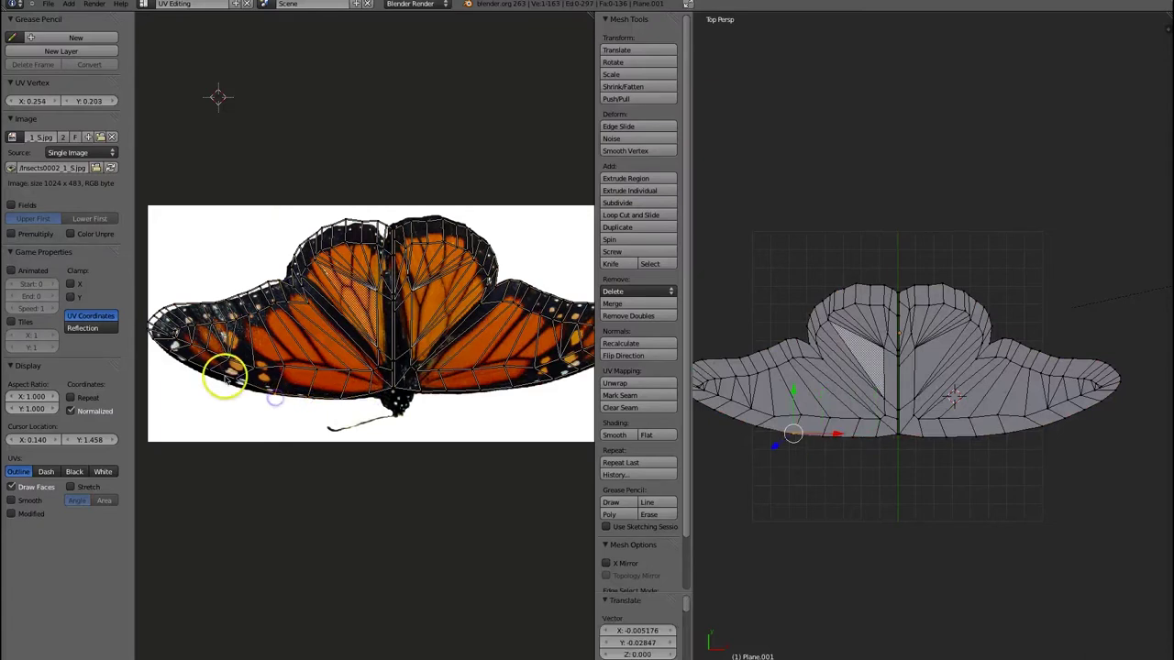
{"action": "right_click", "coordinate": [205, 371]}
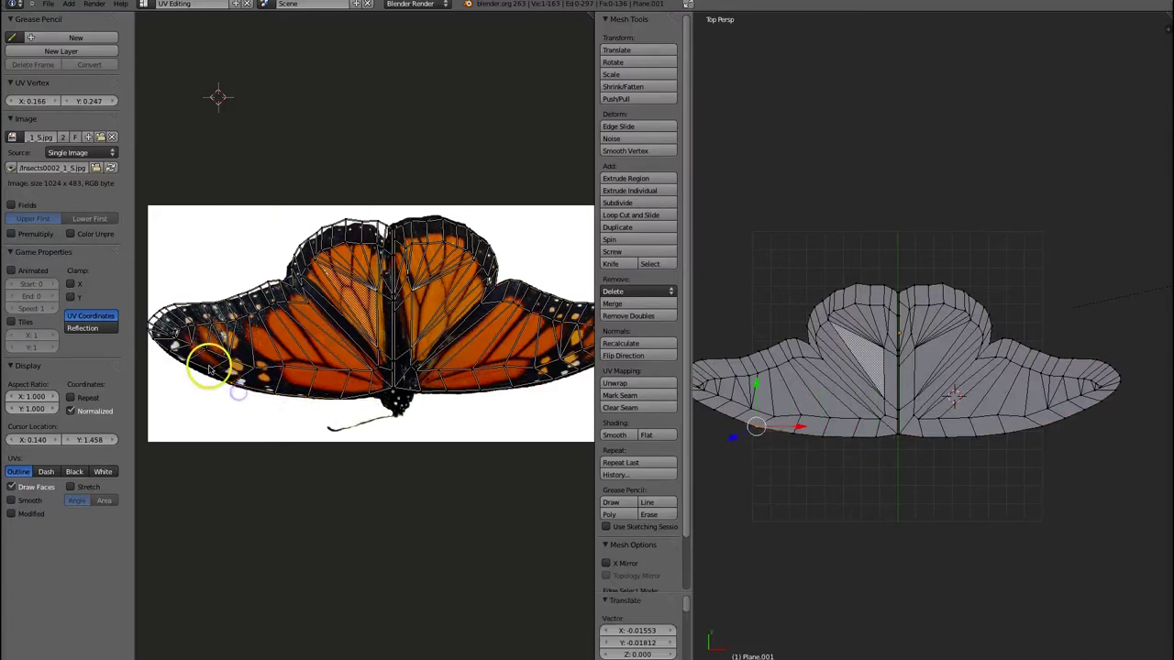
{"action": "left_click", "coordinate": [204, 380]}
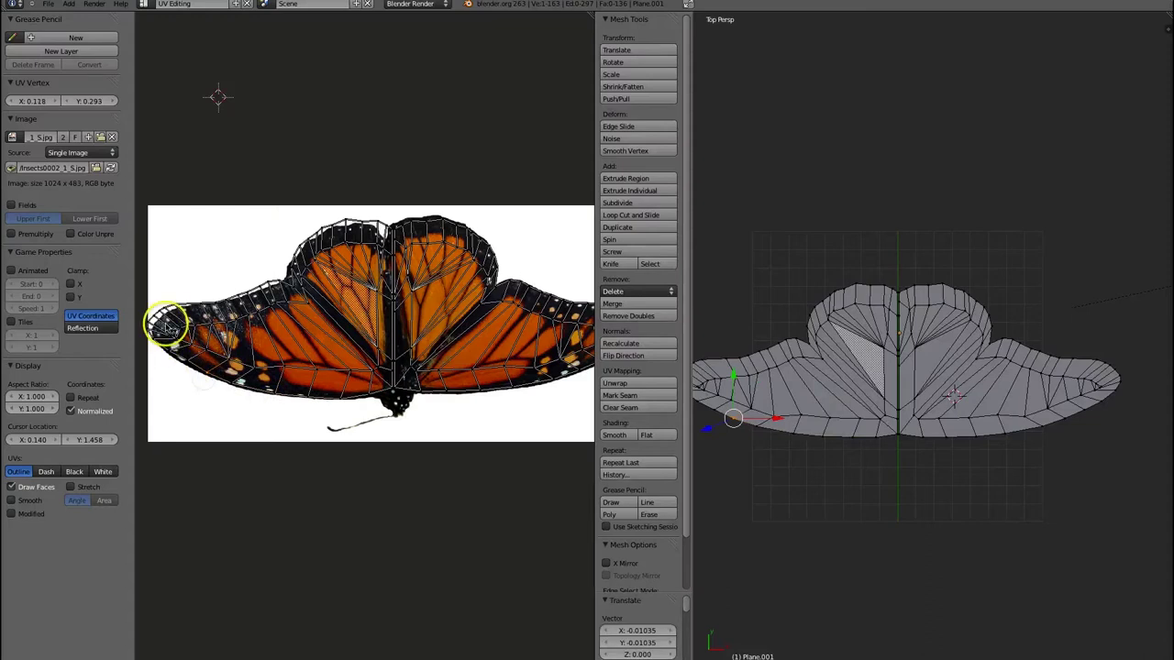
Step: Select vertices on the upper left wing and move them onto the wing outline
{"action": "middle_click_drag", "start_coordinate": [204, 327], "coordinate": [282, 326]}
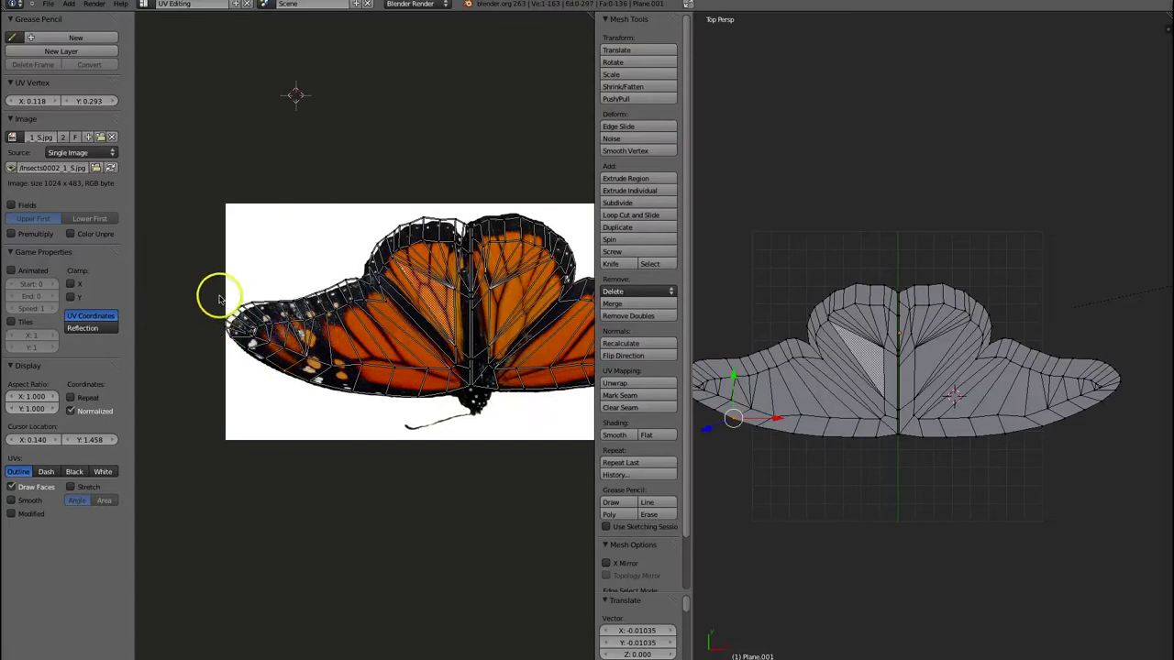
{"action": "key", "text": "b"}
{"action": "left_click_drag", "start_coordinate": [210, 282], "coordinate": [256, 330]}
{"action": "right_click", "coordinate": [291, 380]}
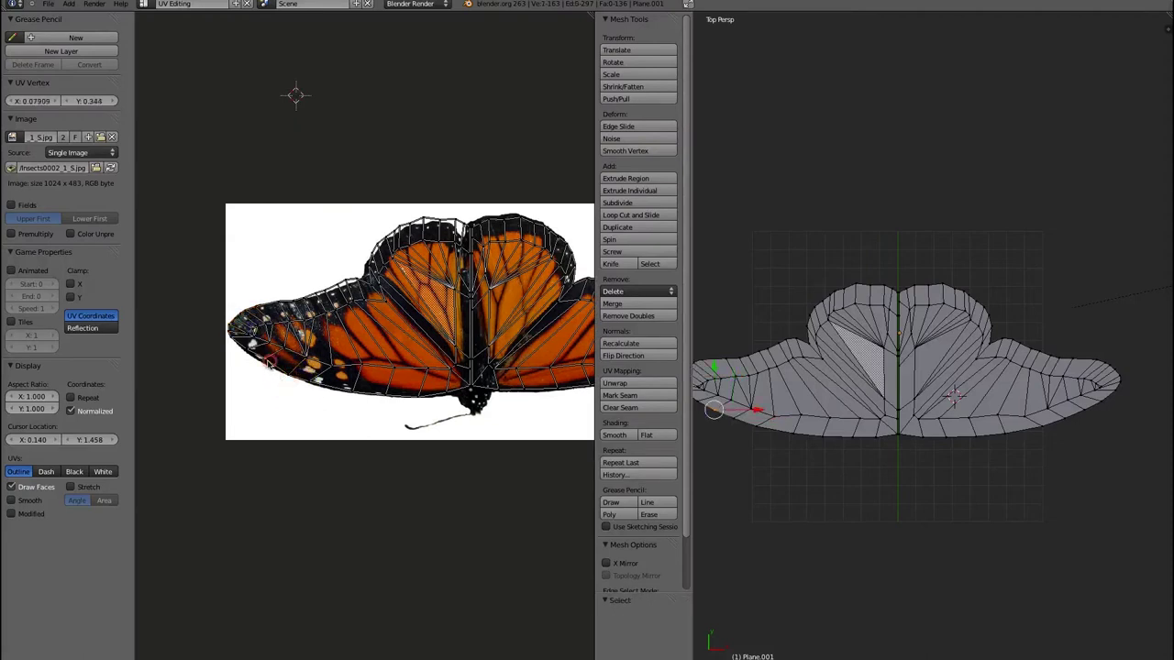
{"action": "right_click", "coordinate": [345, 282]}
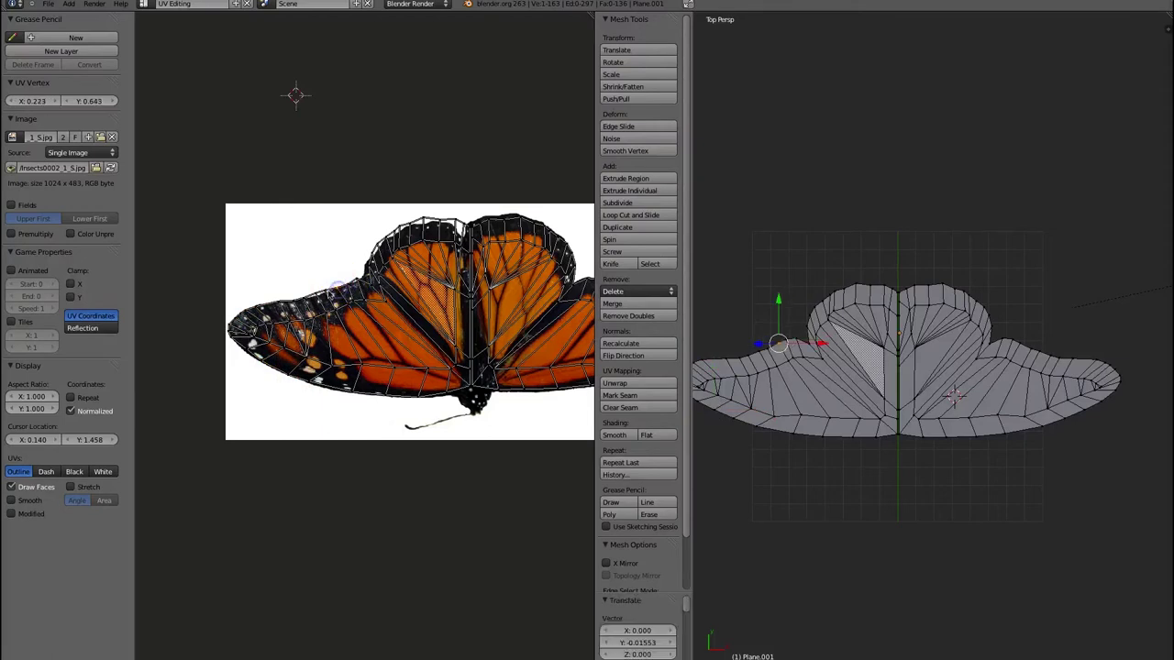
{"action": "right_click", "coordinate": [327, 292]}
{"action": "right_click", "coordinate": [314, 295]}
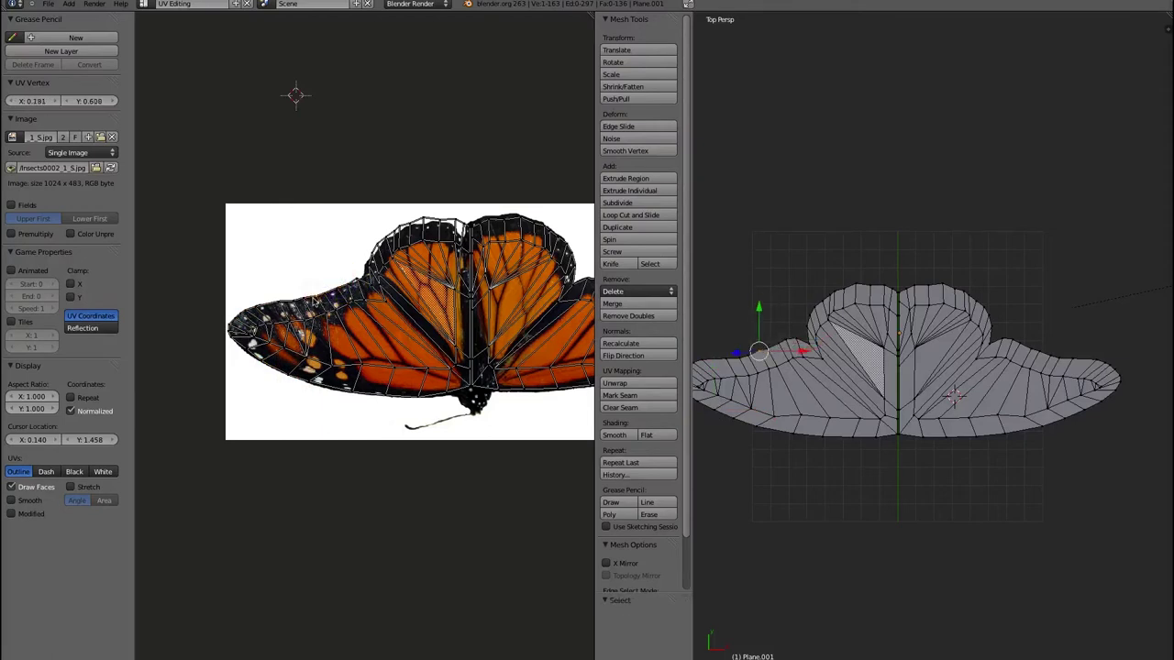
{"action": "key", "text": "g"}
{"action": "key", "text": "Return"}
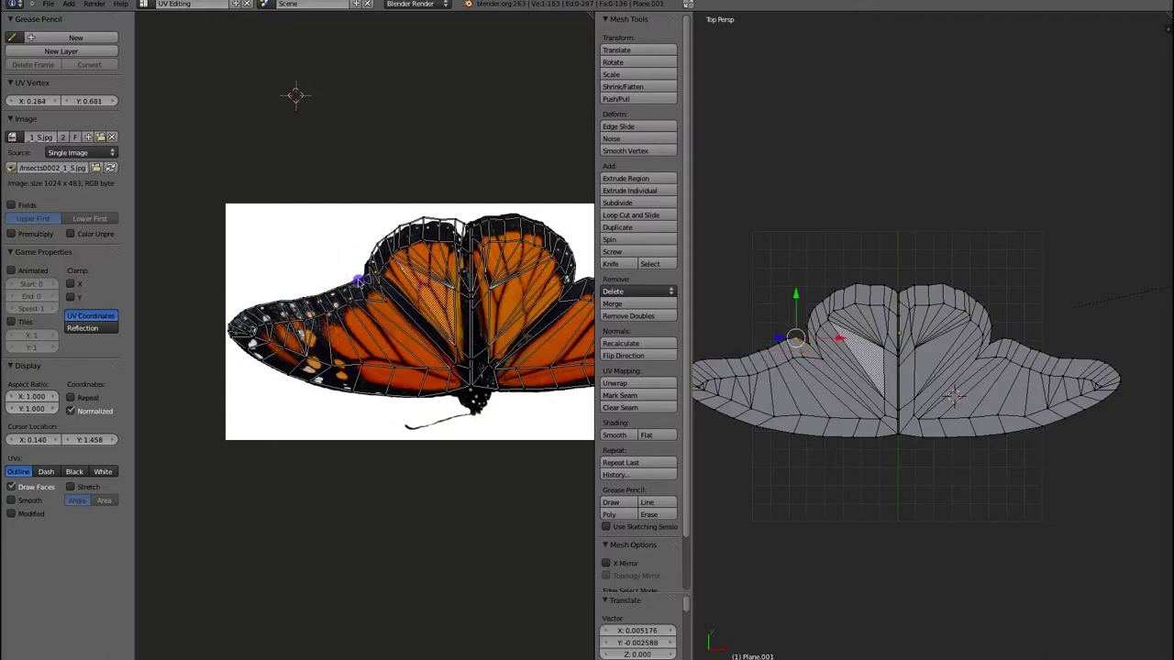
{"action": "left_click", "coordinate": [145, 4]}
Step: Switch to the Default layout, view Plane.001 from Top, and use Texture shading
{"action": "left_click", "coordinate": [158, 46]}
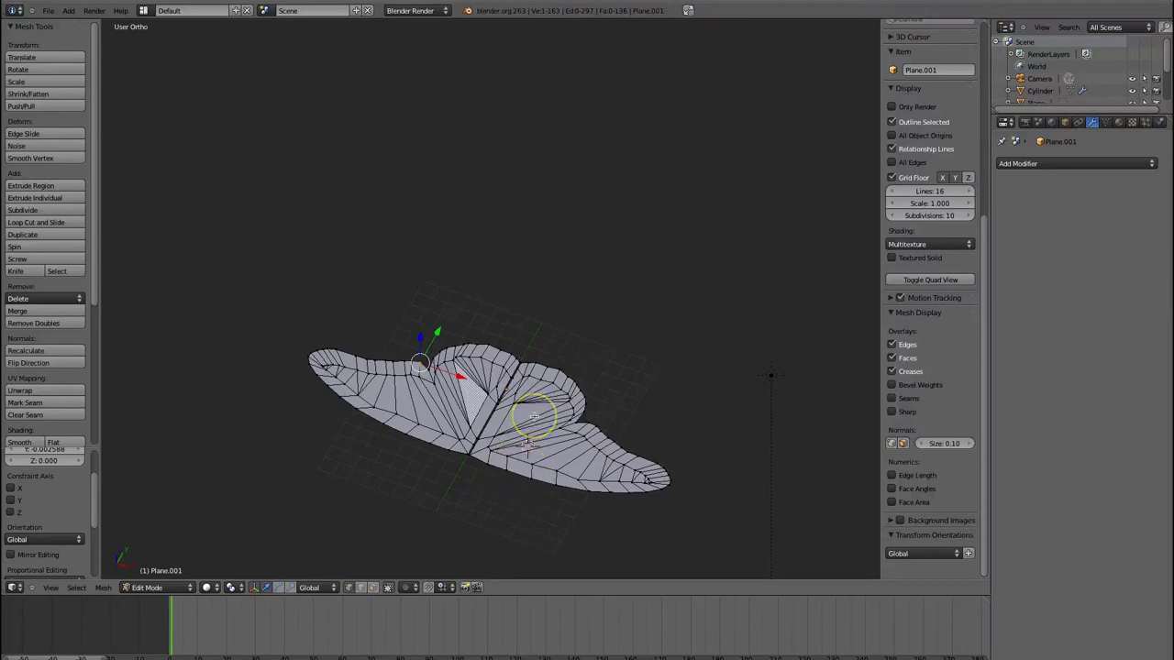
{"action": "key", "text": "KP_7"}
{"action": "middle_click_drag", "start_coordinate": [581, 403], "coordinate": [457, 256], "text": "shift"}
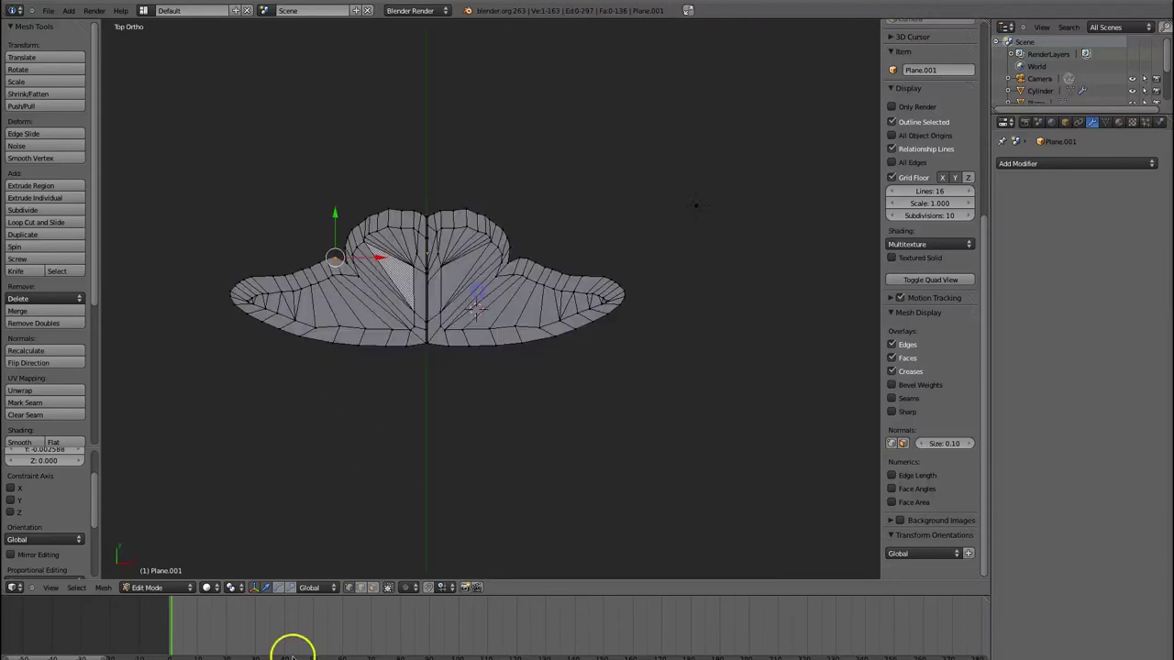
{"action": "left_click", "coordinate": [209, 587]}
{"action": "left_click", "coordinate": [221, 536]}
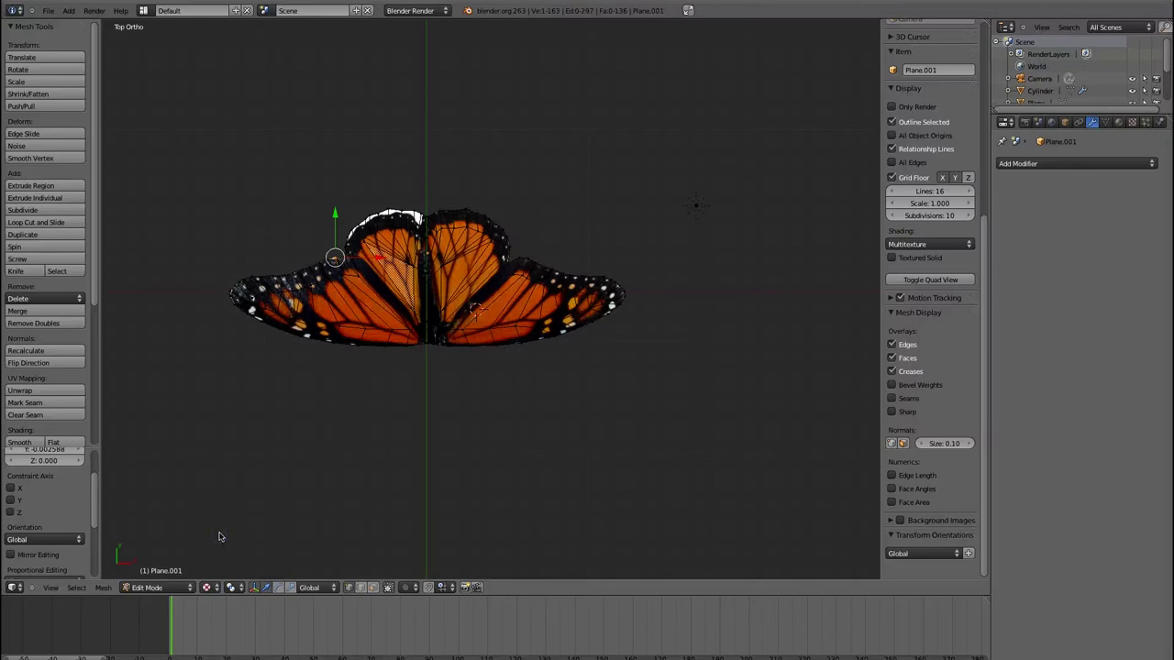
{"action": "left_click", "coordinate": [220, 587]}
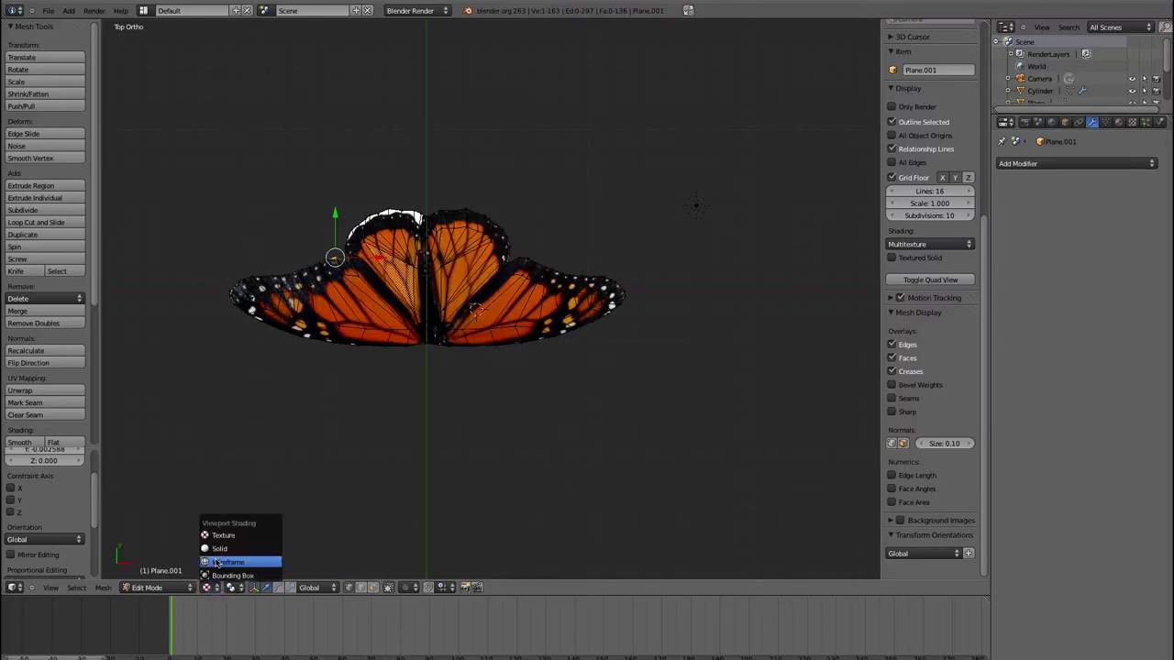
Step: Return to Solid shading and load Insects0002_1_S.jpg as the wing texture image
{"action": "left_click", "coordinate": [256, 548]}
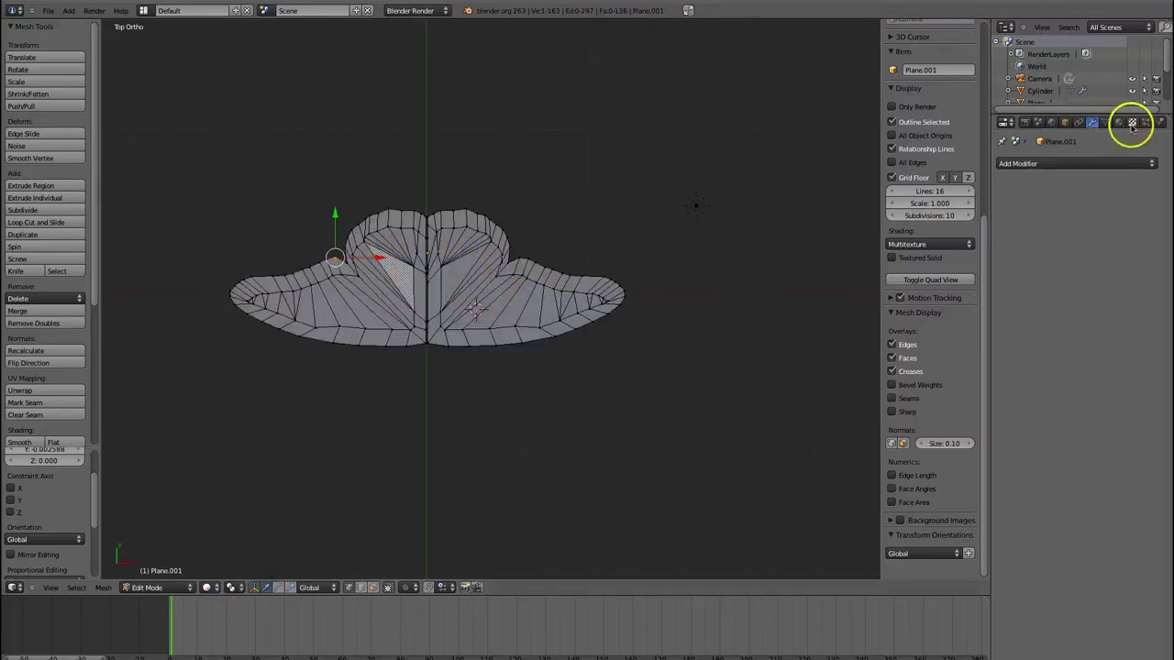
{"action": "left_click", "coordinate": [1131, 122]}
{"action": "scroll", "coordinate": [1075, 458], "scroll_direction": "down", "scroll_amount": 1}
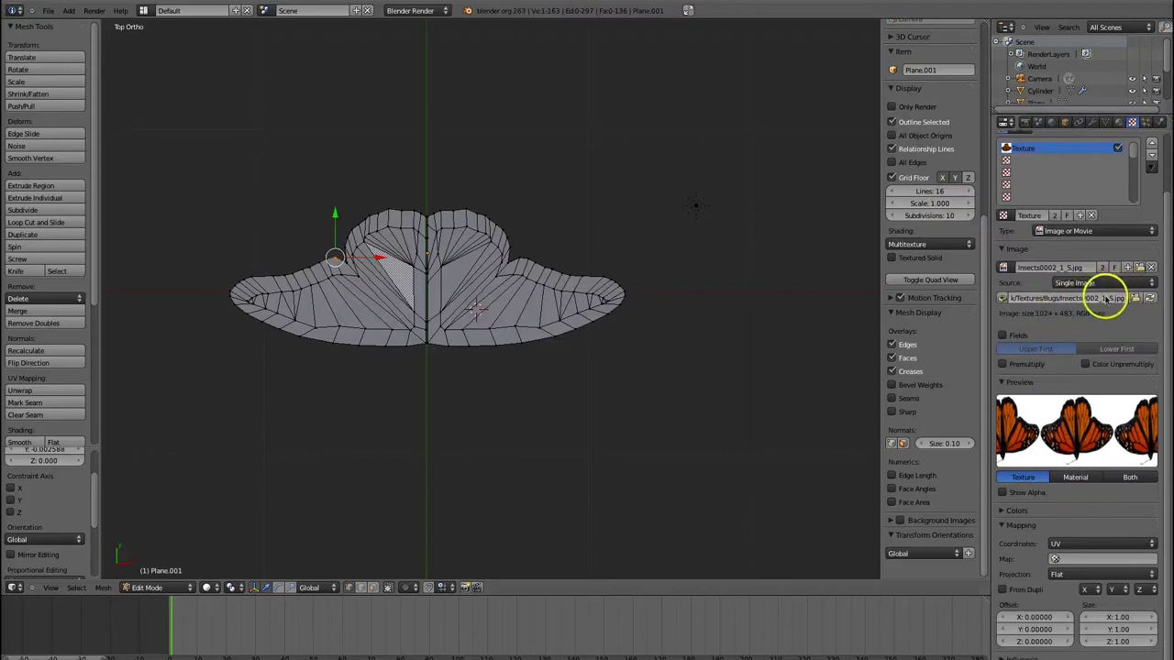
{"action": "left_click", "coordinate": [1107, 299]}
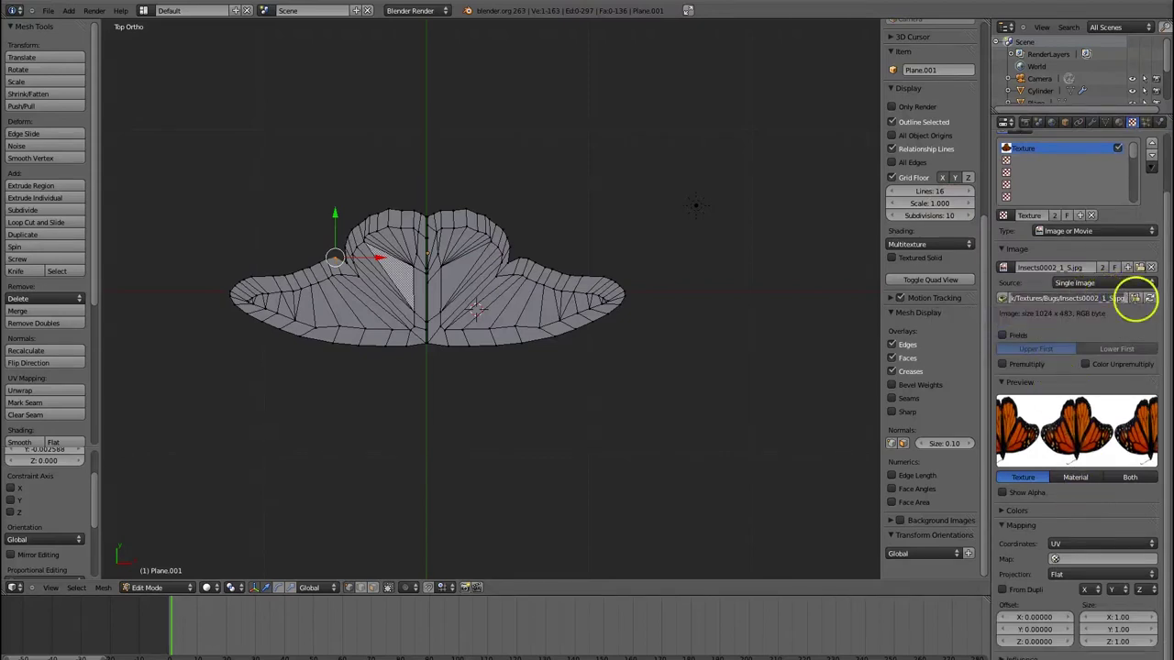
{"action": "left_click", "coordinate": [1135, 299]}
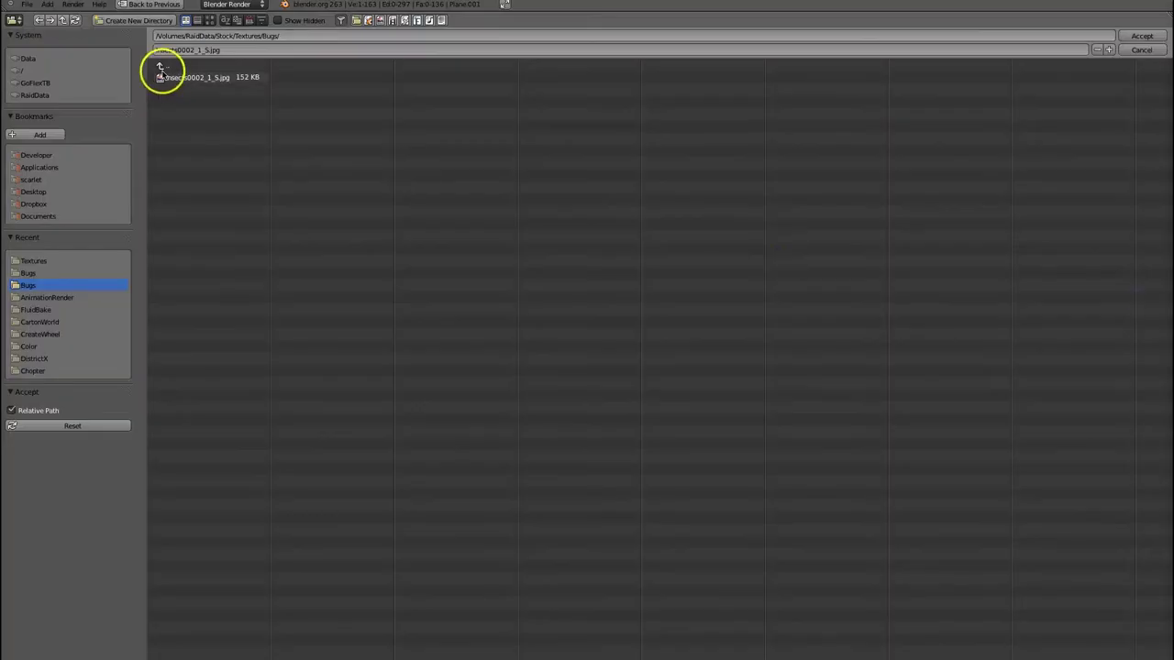
{"action": "left_click", "coordinate": [161, 76]}
{"action": "left_click", "coordinate": [1140, 35]}
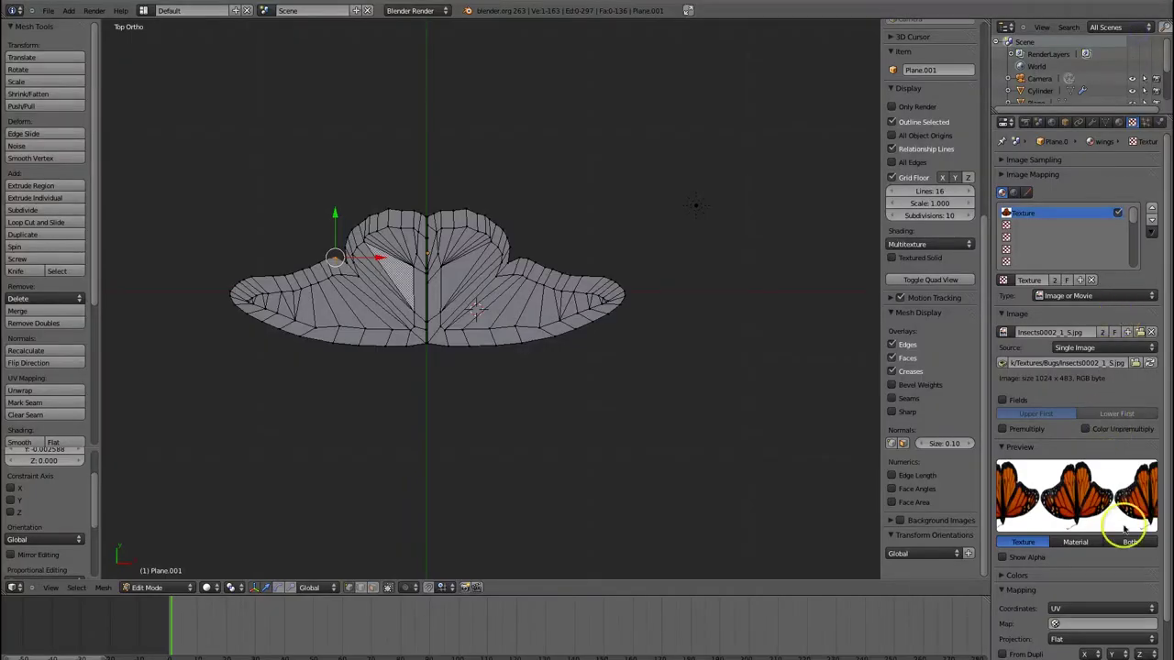
Step: Set the texture's Mapping Coordinates to UV
{"action": "scroll", "coordinate": [1114, 550], "scroll_direction": "down", "scroll_amount": 3}
{"action": "left_click", "coordinate": [1081, 544]}
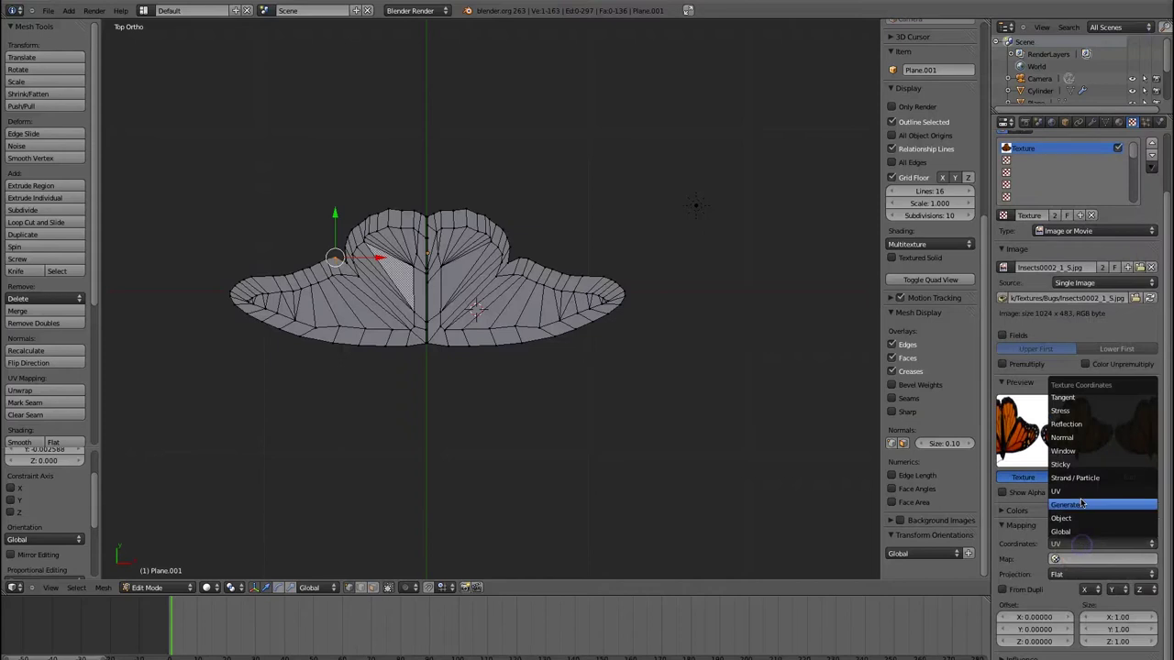
{"action": "left_click", "coordinate": [1046, 545]}
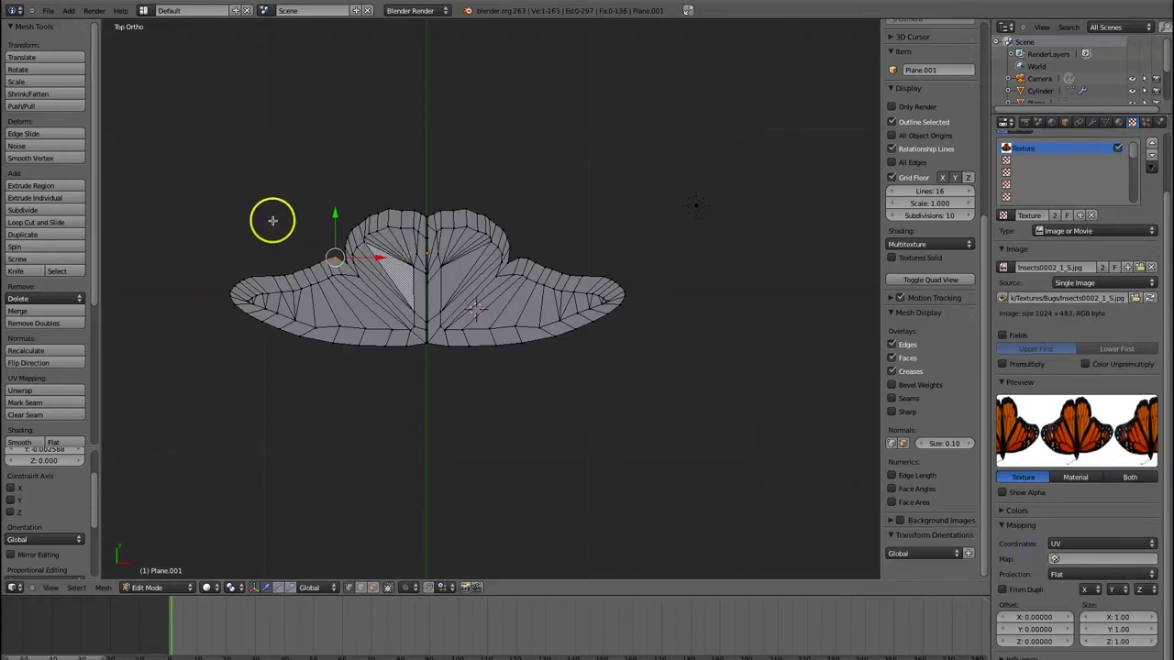
Step: Export the mesh as Wavefront butterfly.obj with Triangulate Faces enabled
{"action": "left_click", "coordinate": [46, 11]}
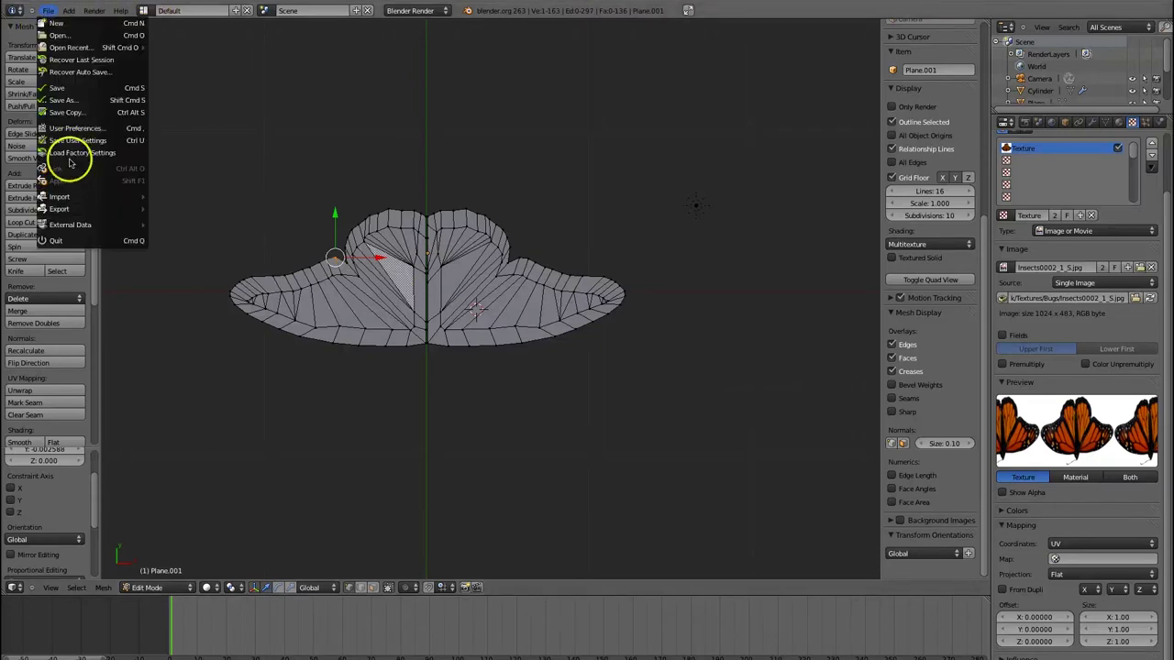
{"action": "mouse_move", "coordinate": [78, 209]}
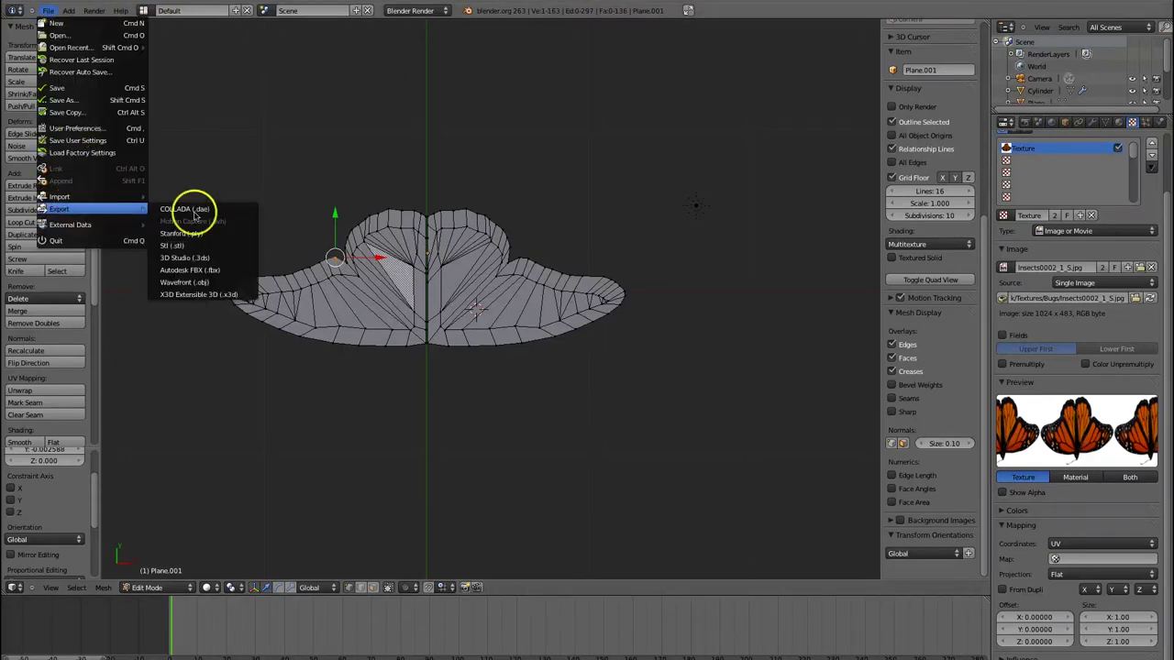
{"action": "left_click", "coordinate": [219, 284]}
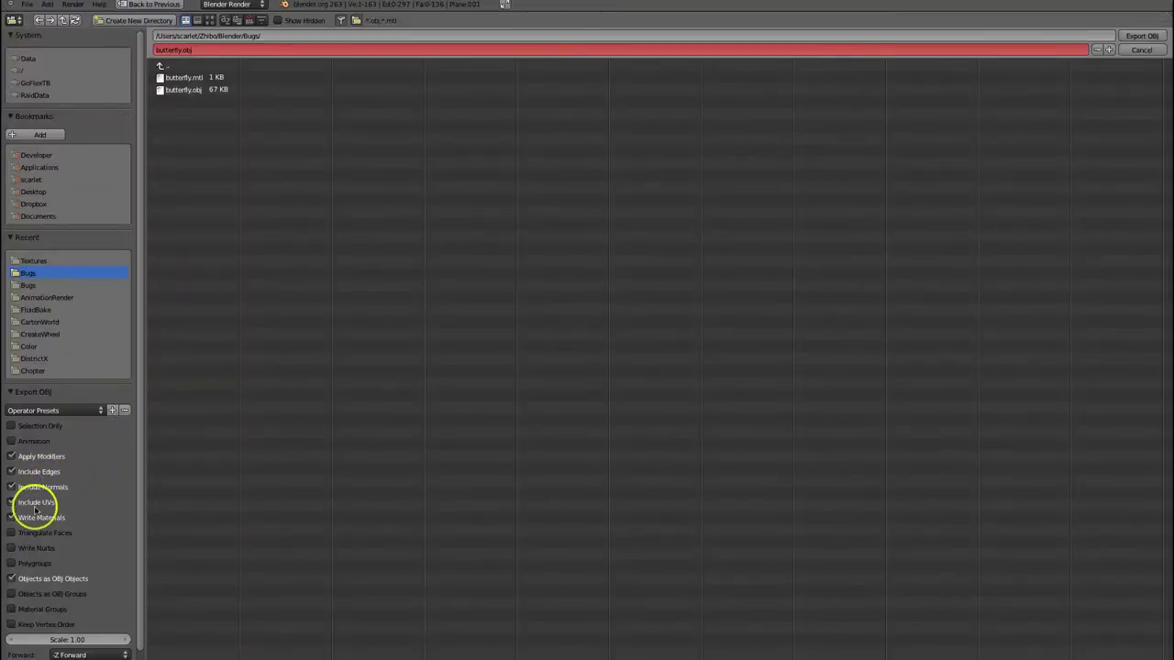
{"action": "left_click", "coordinate": [28, 533]}
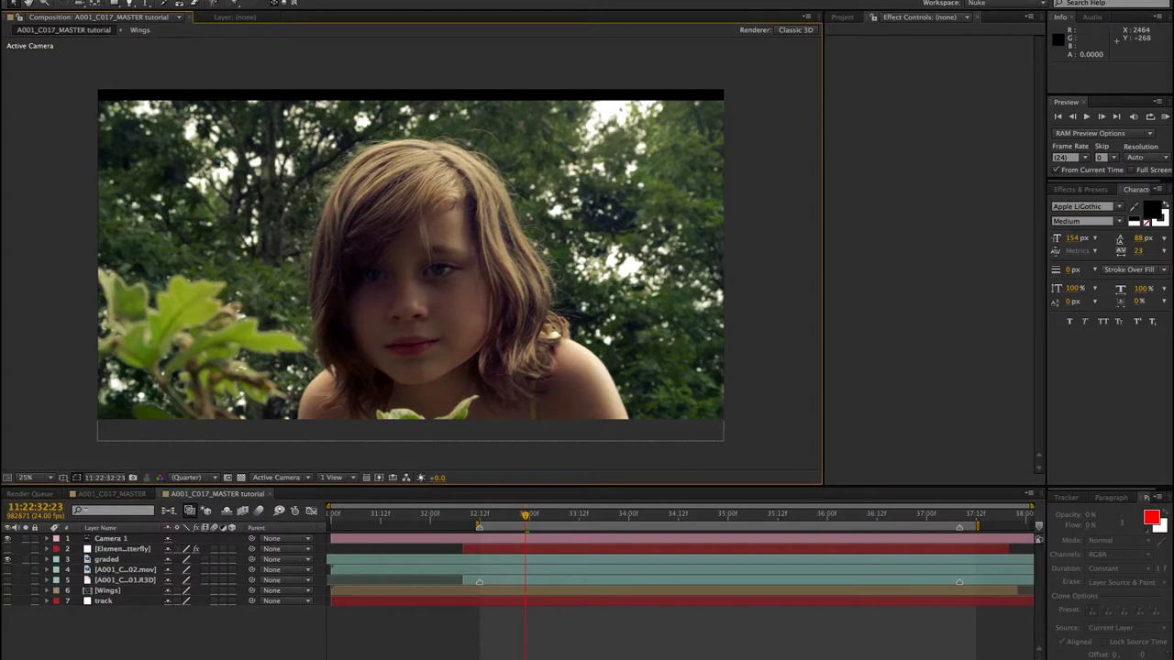
Step: Create a new solid layer named buttery
{"action": "left_click", "coordinate": [229, 2]}
{"action": "left_click", "coordinate": [452, 7]}
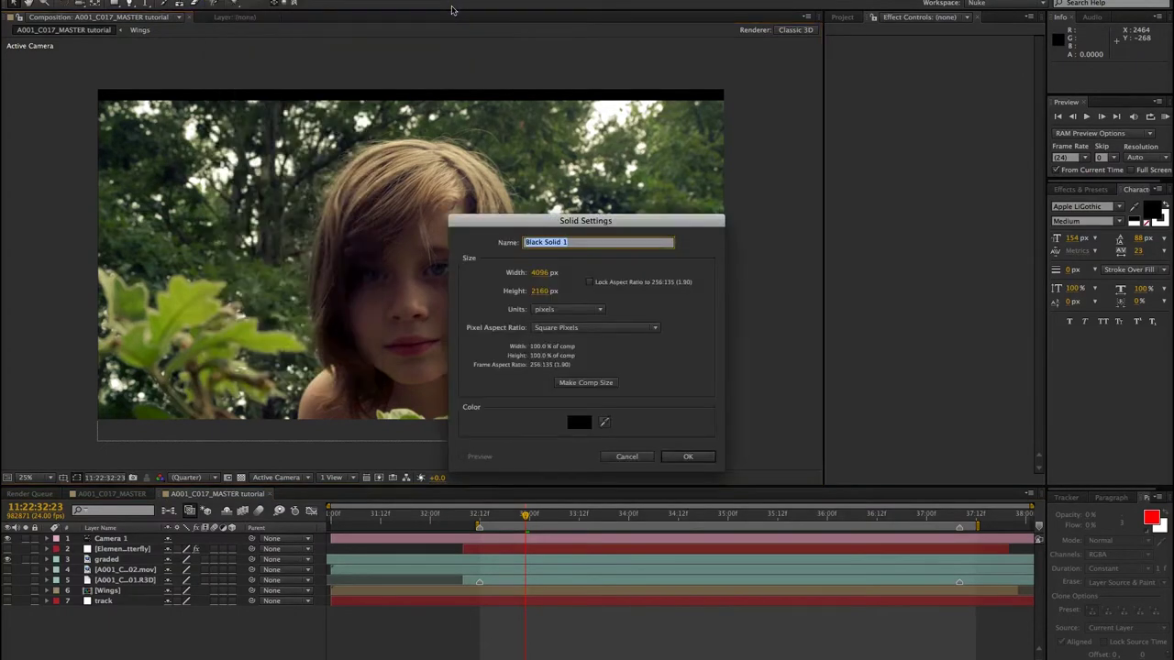
{"action": "type", "text": "buttery"}
{"action": "key", "text": "Return"}
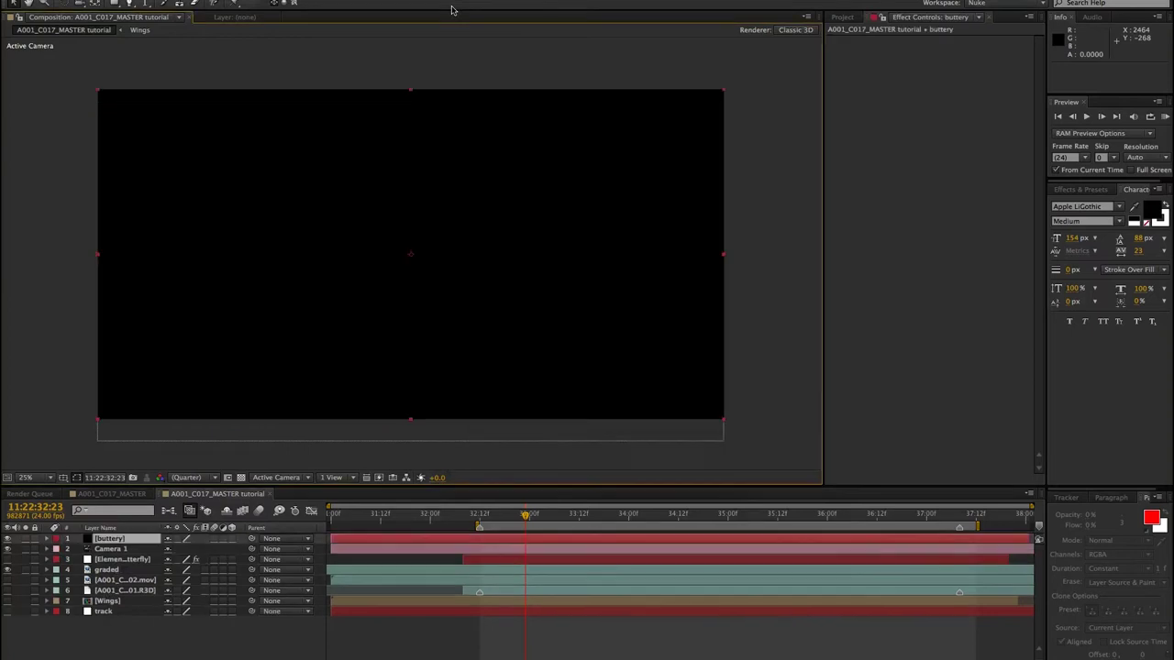
Step: Apply the Video Copilot Element effect to the buttery solid
{"action": "left_click", "coordinate": [272, 3]}
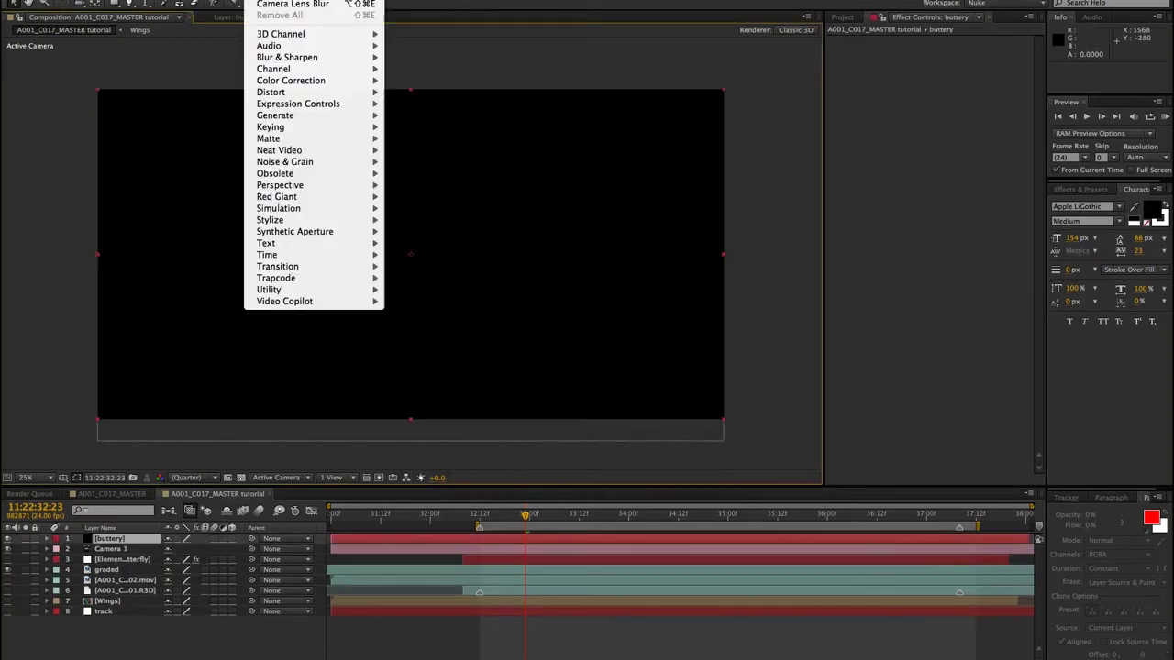
{"action": "mouse_move", "coordinate": [278, 303]}
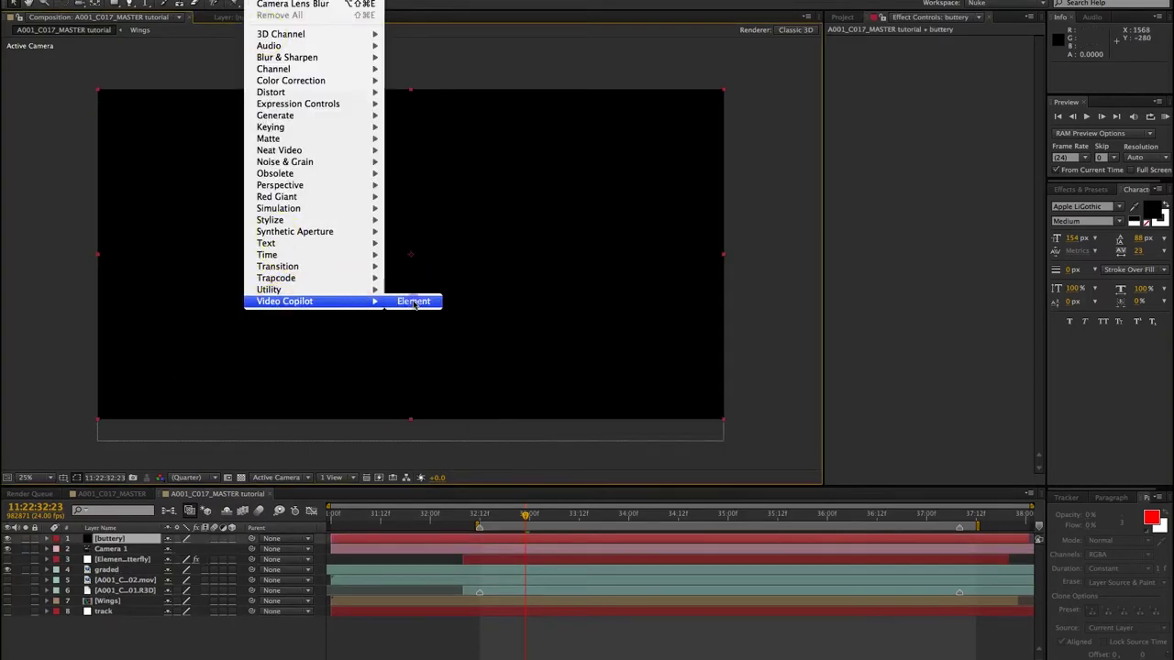
{"action": "left_click", "coordinate": [413, 302]}
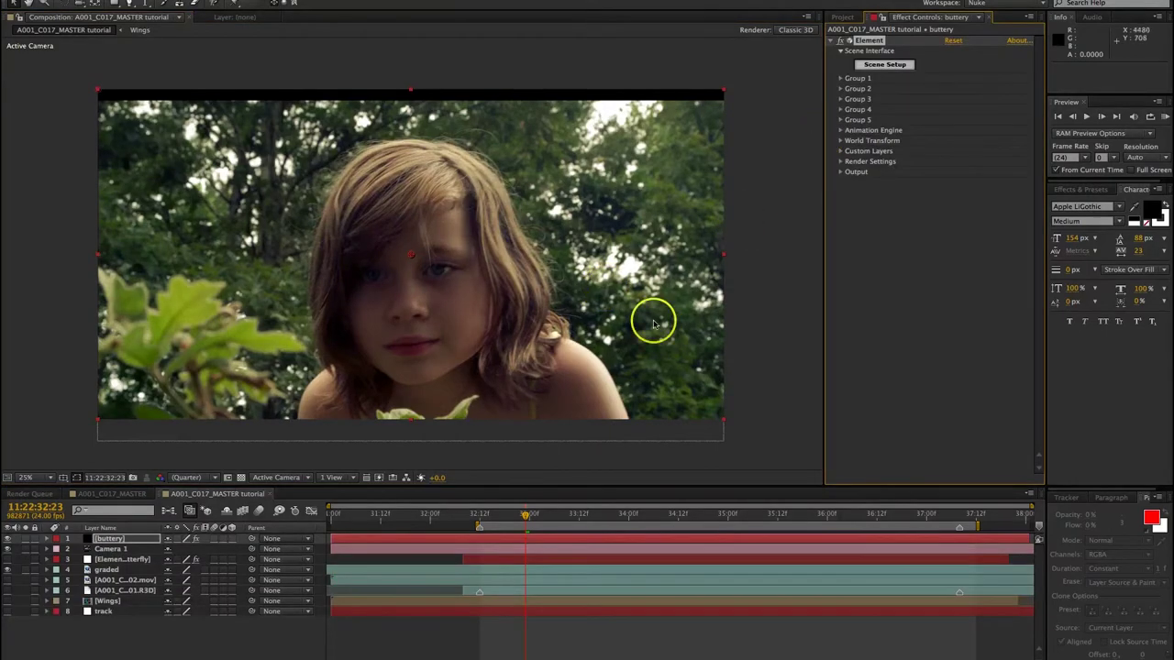
Step: Make the Wings layer visible and briefly solo it to check it
{"action": "left_click", "coordinate": [106, 602]}
{"action": "left_click", "coordinate": [9, 601]}
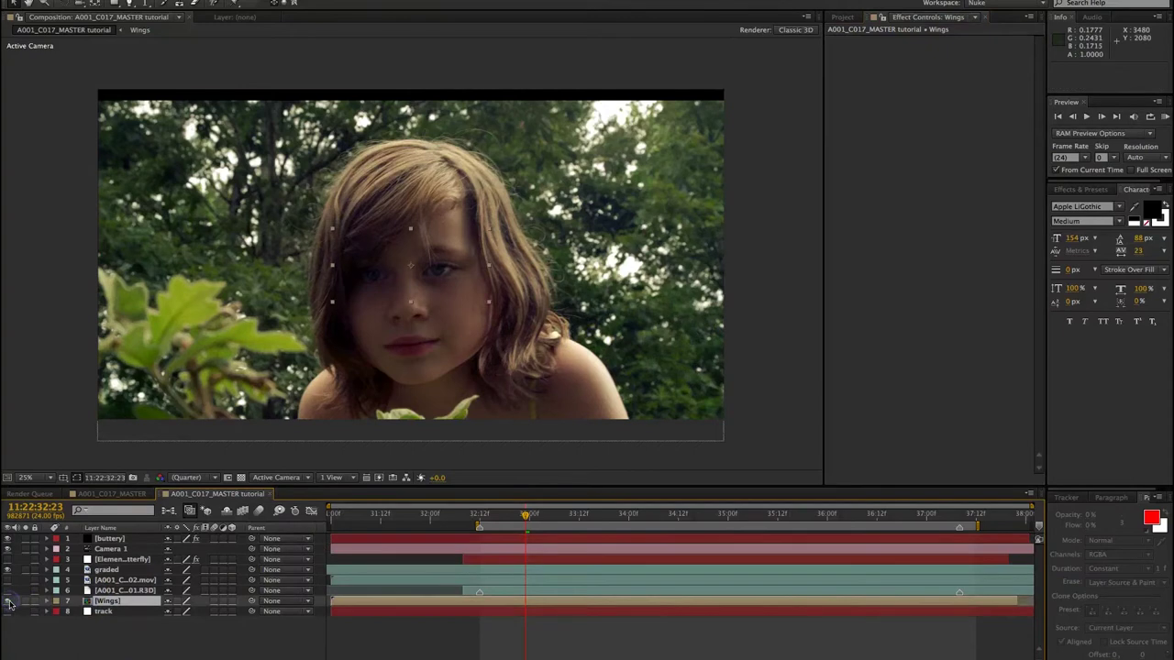
{"action": "left_click", "coordinate": [25, 602]}
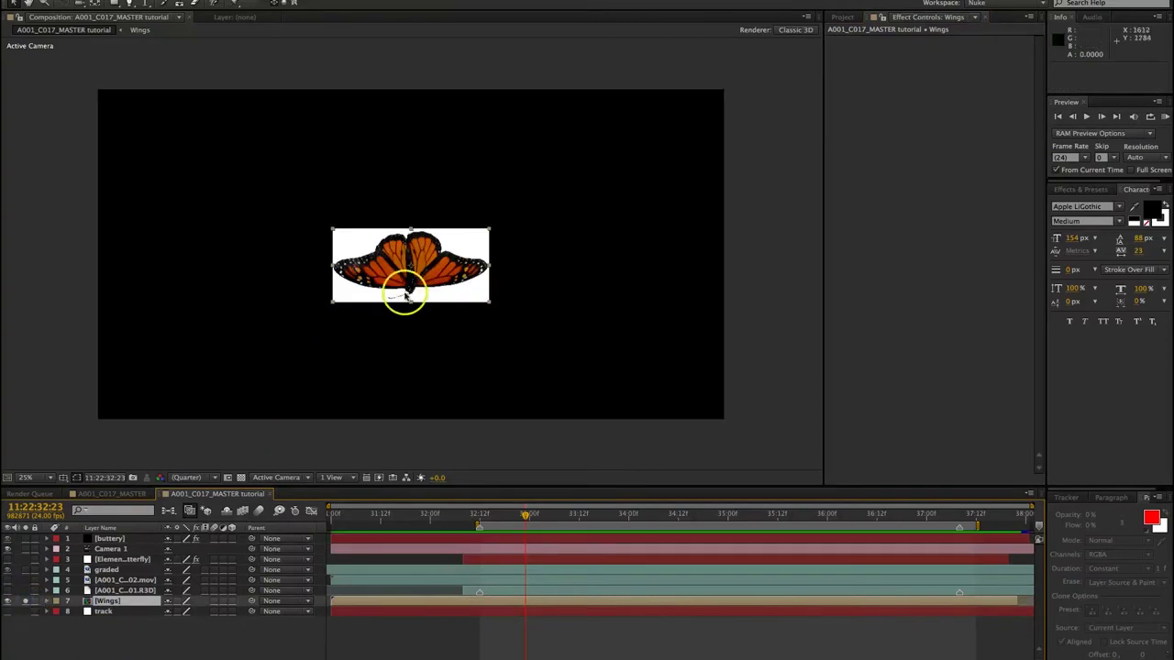
{"action": "scroll", "coordinate": [422, 278], "scroll_direction": "up", "scroll_amount": 2}
{"action": "scroll", "coordinate": [386, 319], "scroll_direction": "down", "scroll_amount": 2}
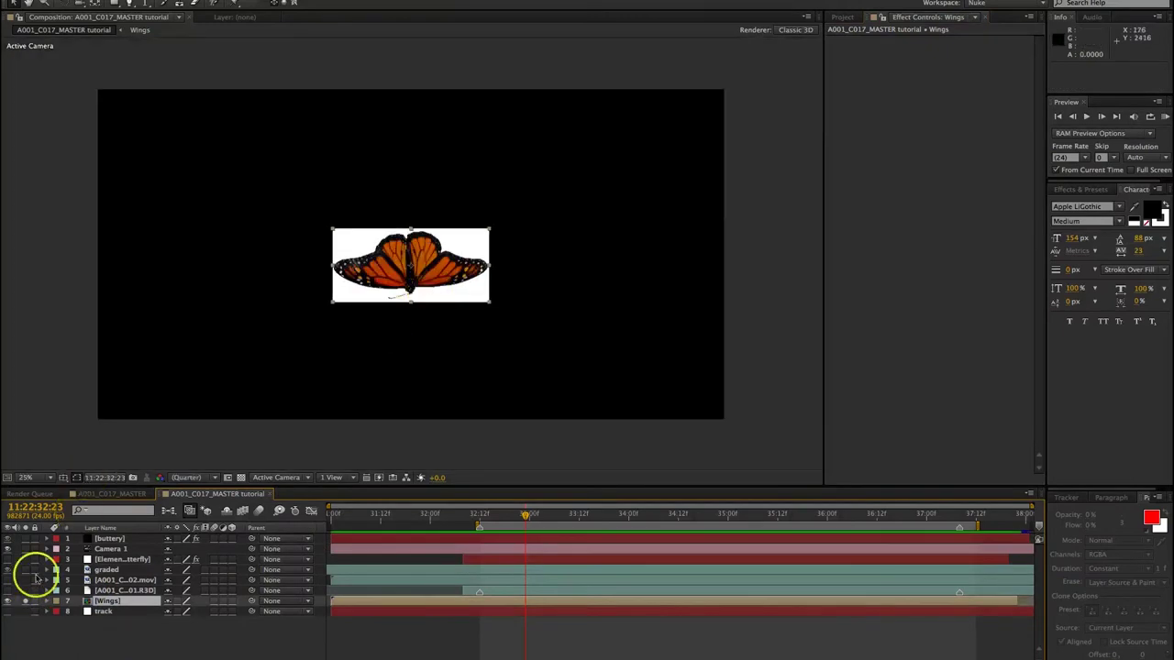
{"action": "left_click", "coordinate": [24, 602]}
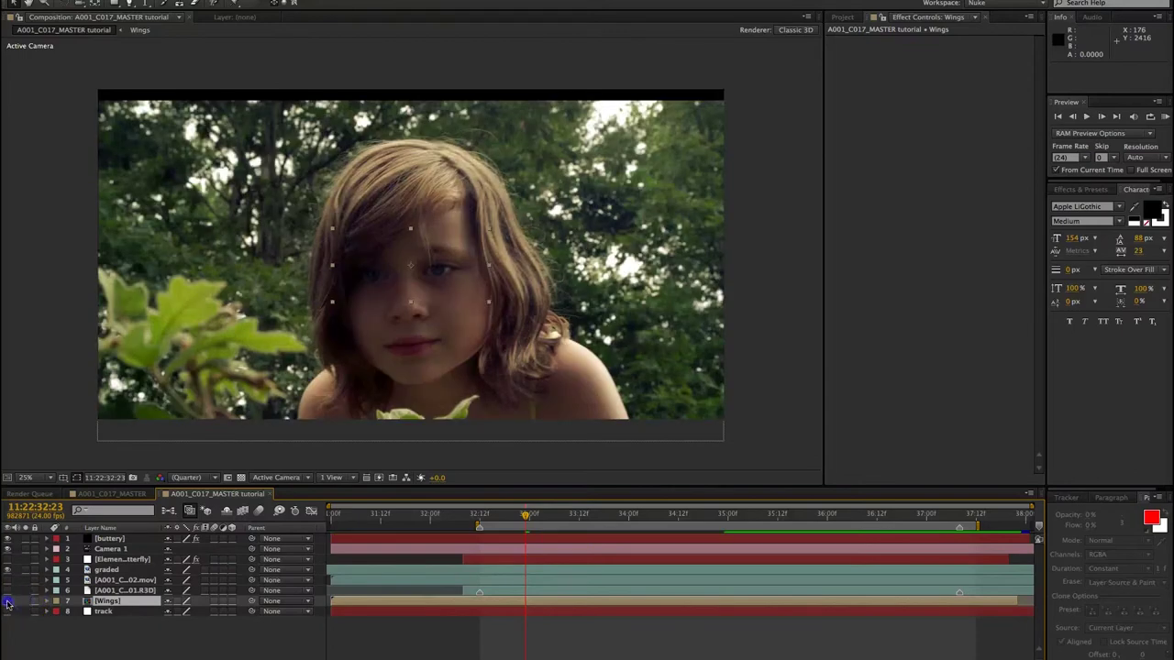
Step: Set Element's Custom Texture Map Layer 1 on buttery to Wings and open Scene Setup
{"action": "left_click", "coordinate": [112, 539]}
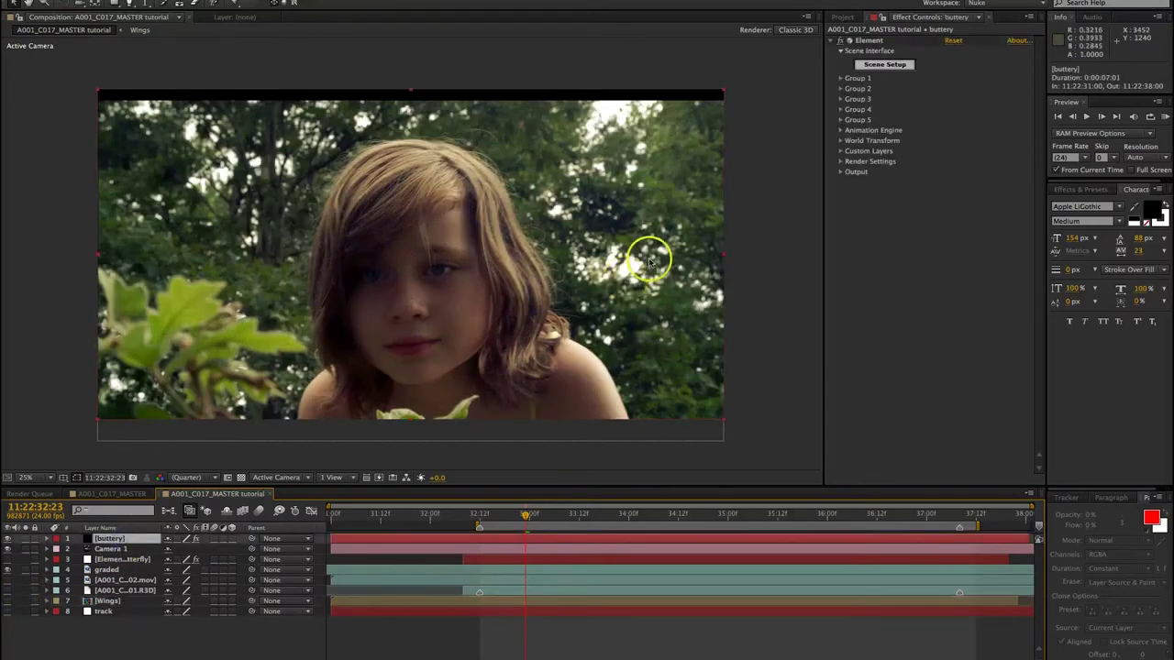
{"action": "left_click", "coordinate": [841, 151]}
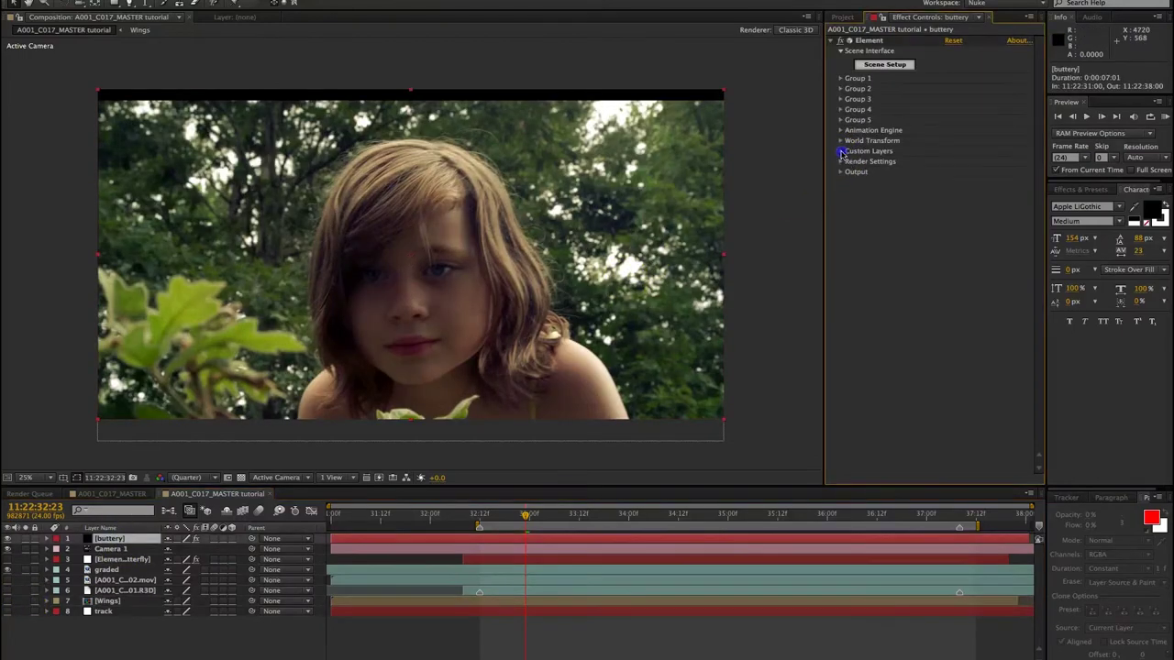
{"action": "left_click", "coordinate": [852, 172]}
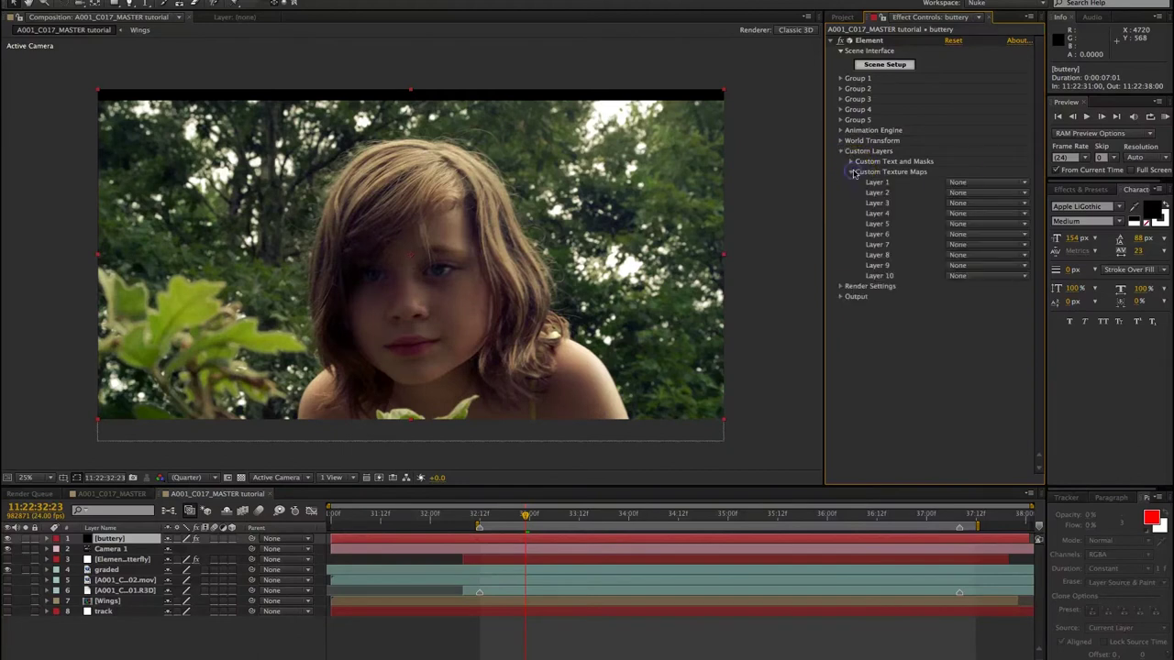
{"action": "left_click", "coordinate": [958, 182]}
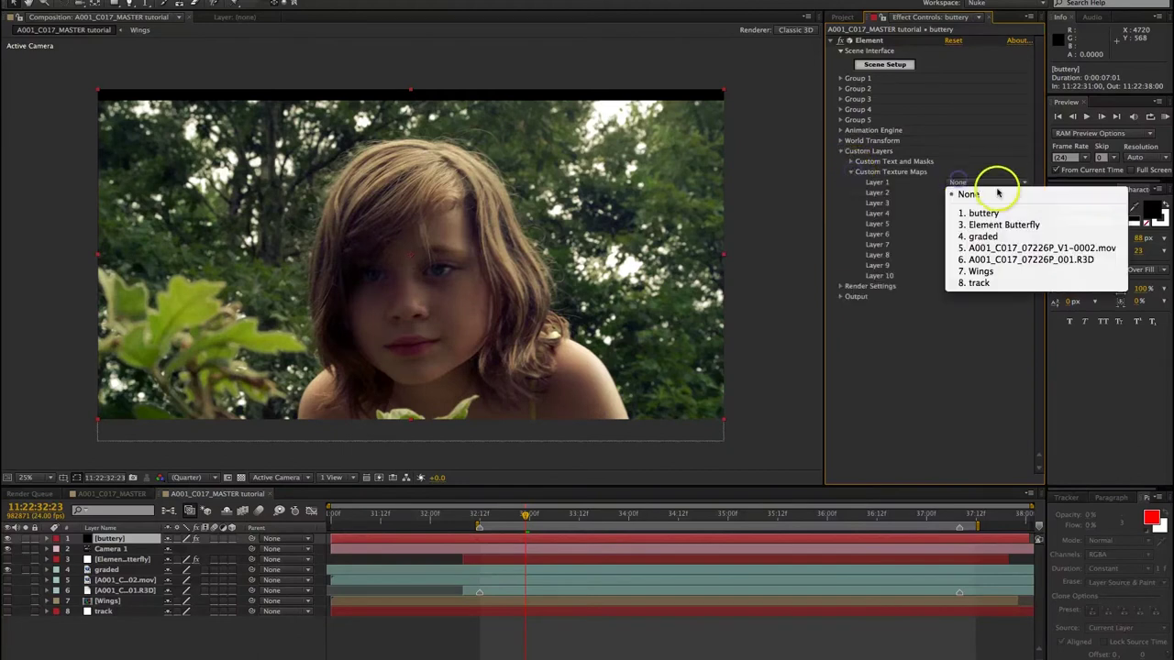
{"action": "left_click", "coordinate": [1004, 272]}
{"action": "left_click", "coordinate": [883, 65]}
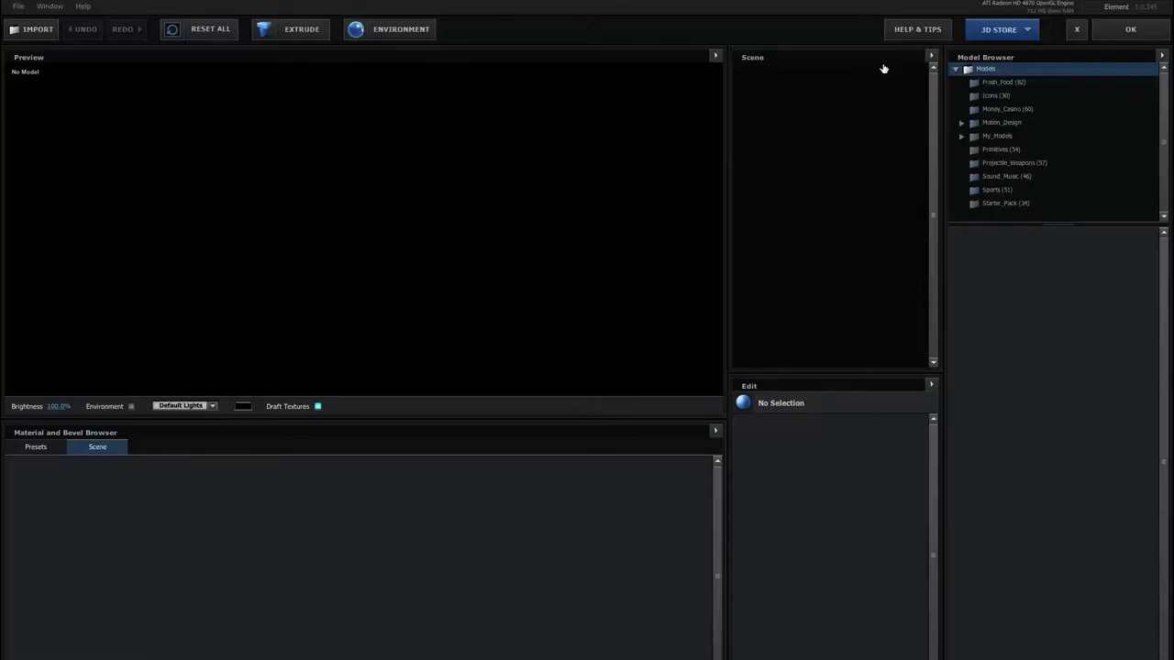
Step: Import butterfly.obj from the StillWaterLake folder and orbit the preview to inspect it
{"action": "left_click", "coordinate": [34, 30]}
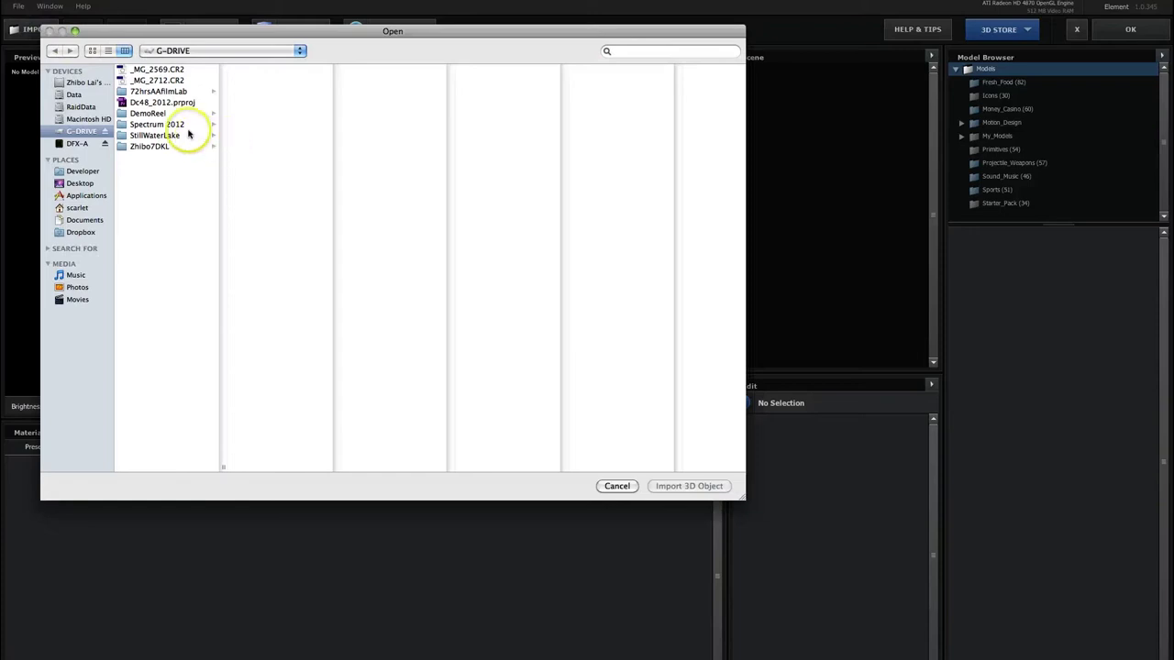
{"action": "left_click", "coordinate": [156, 135]}
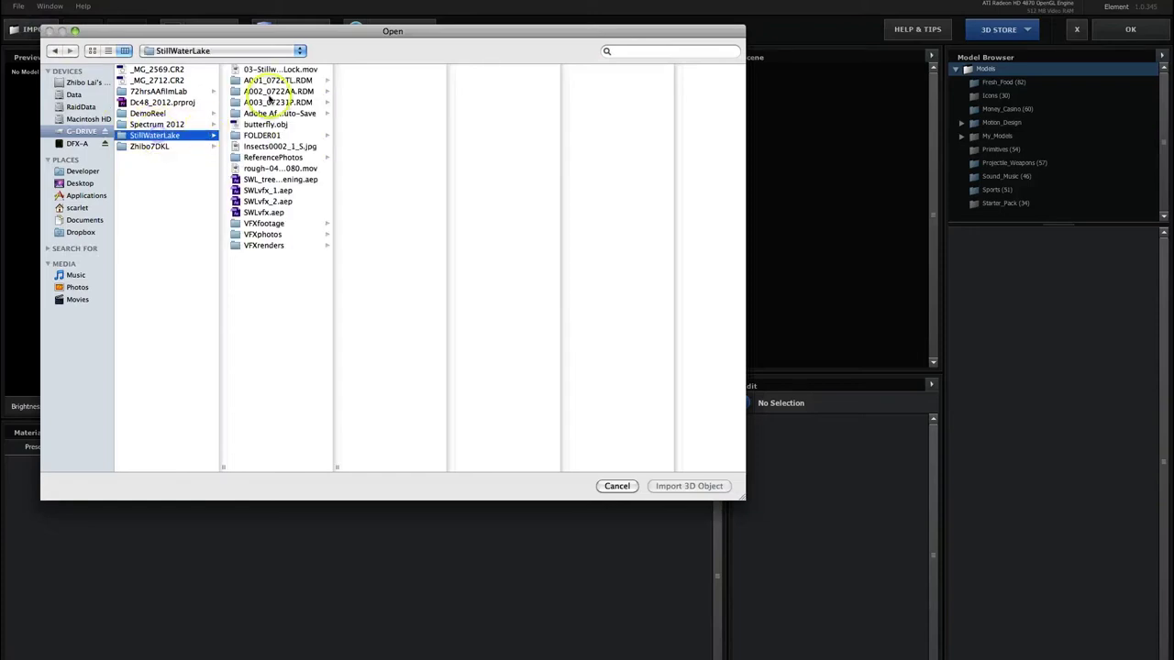
{"action": "left_click", "coordinate": [266, 123]}
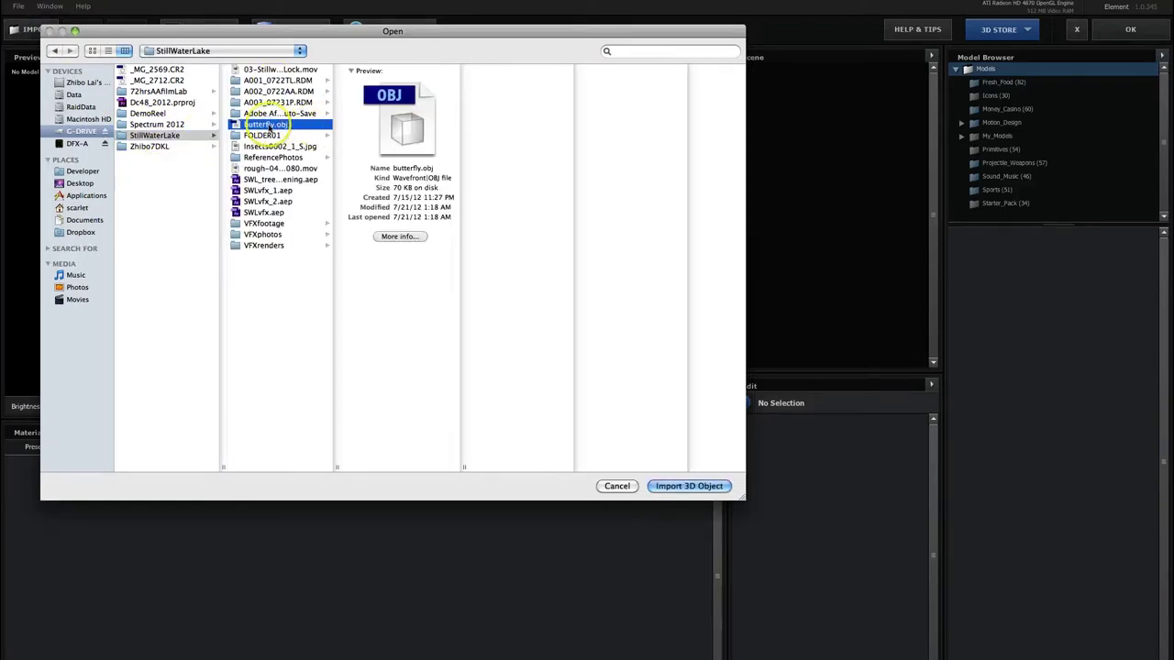
{"action": "left_click", "coordinate": [704, 487]}
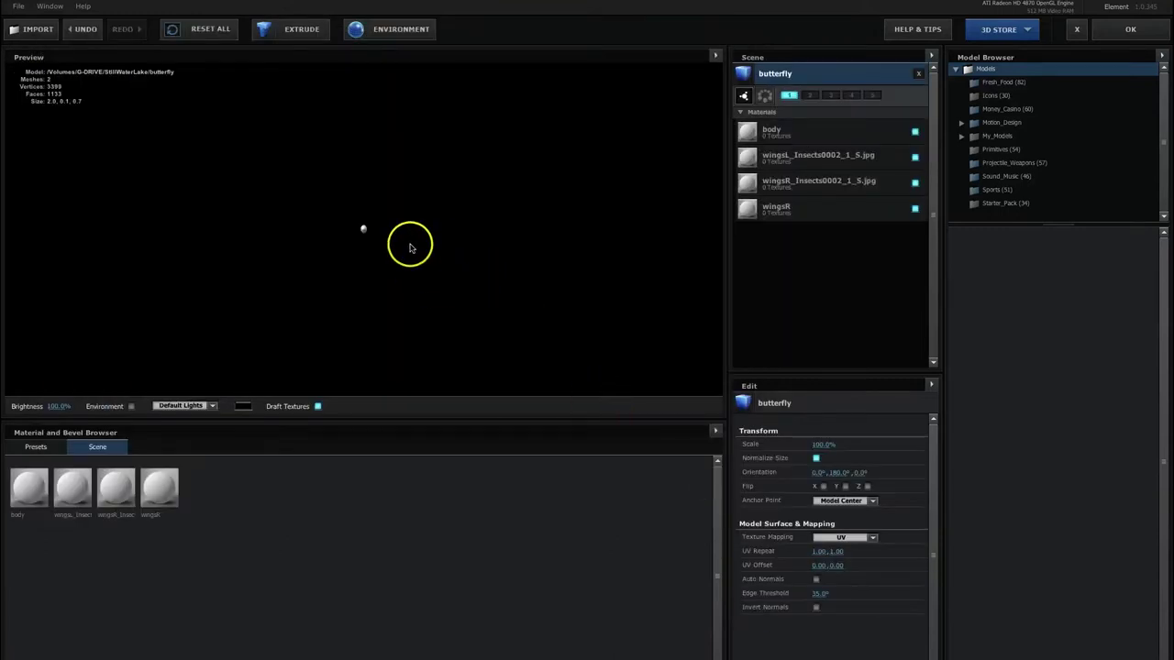
{"action": "left_click_drag", "start_coordinate": [411, 250], "coordinate": [414, 329]}
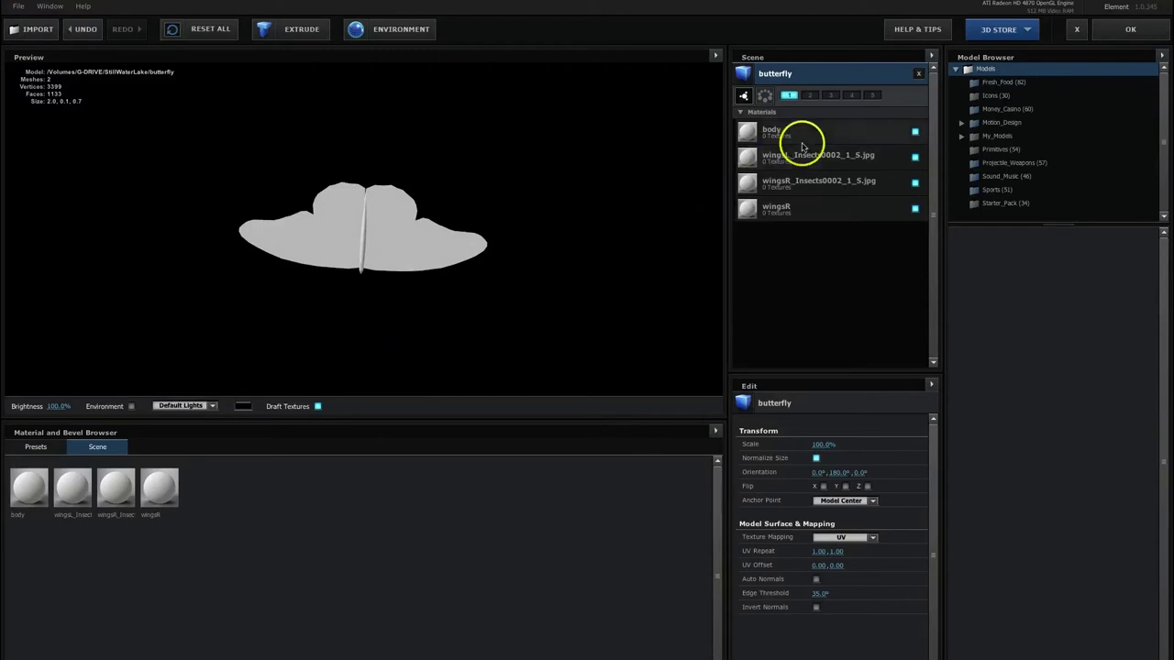
Step: Give the left wing material Custom Layer 1 as both Diffuse and Normal Bump
{"action": "left_click", "coordinate": [849, 133]}
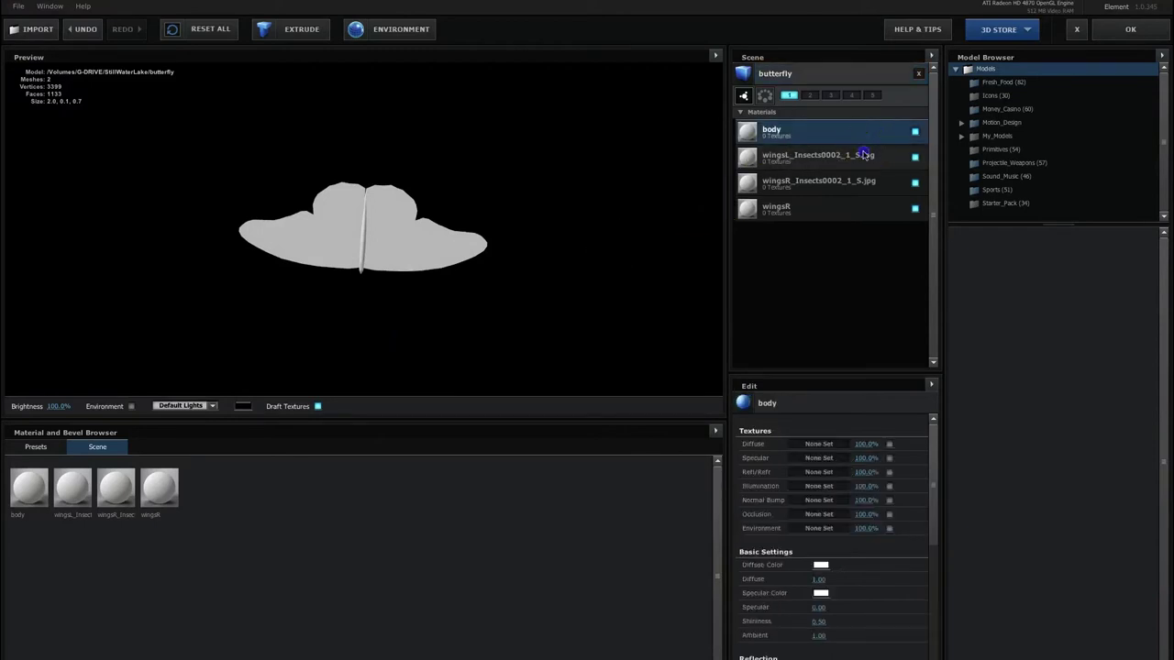
{"action": "left_click", "coordinate": [862, 155]}
{"action": "left_click", "coordinate": [831, 445]}
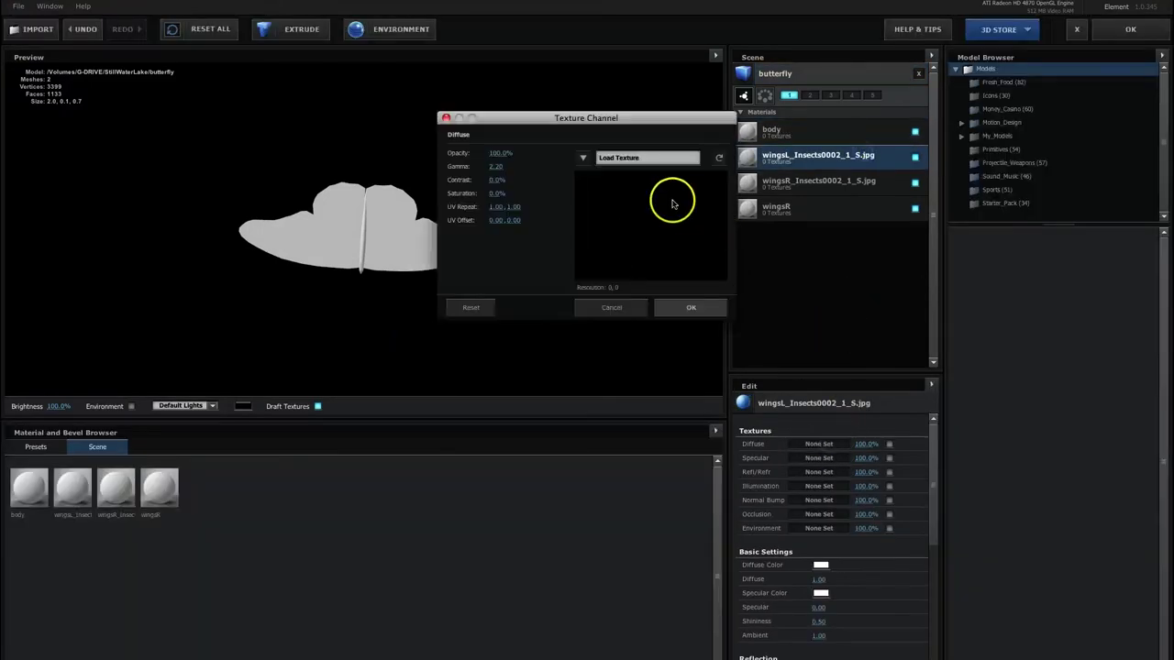
{"action": "left_click", "coordinate": [583, 159]}
{"action": "left_click", "coordinate": [616, 174]}
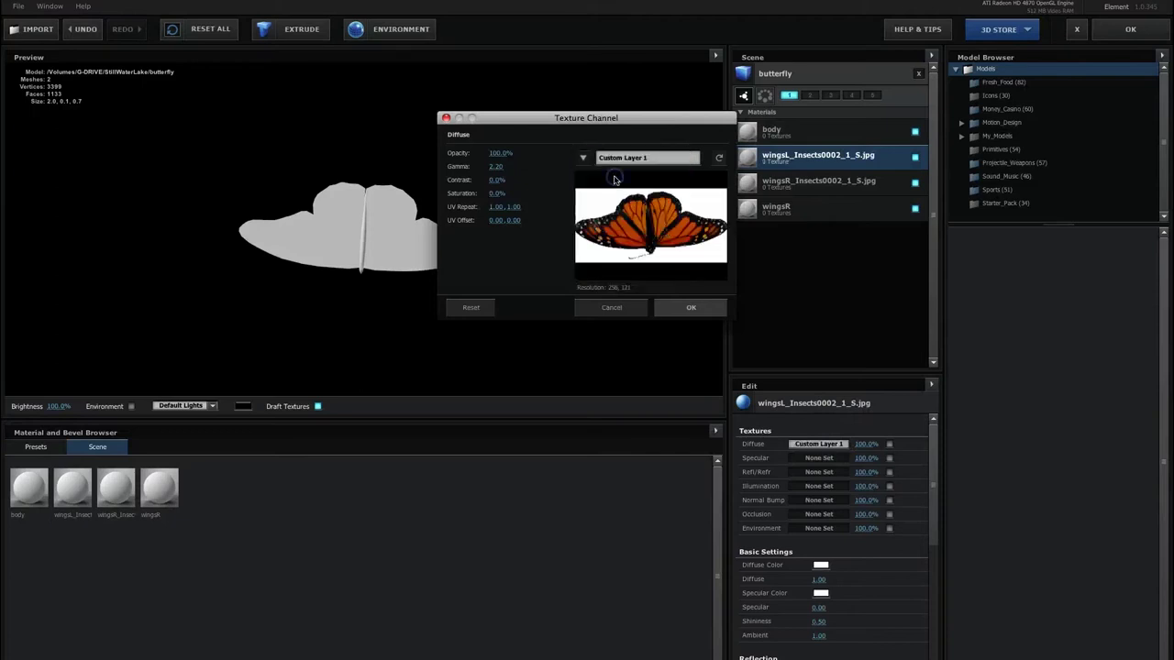
{"action": "left_click", "coordinate": [691, 308]}
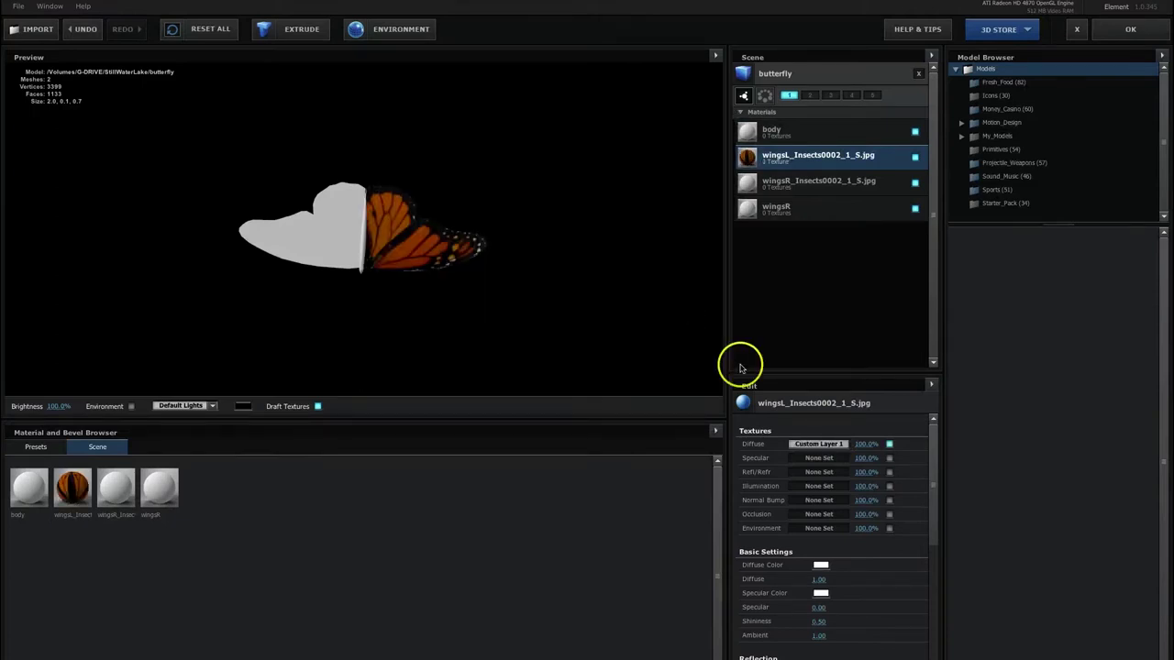
{"action": "left_click", "coordinate": [817, 500]}
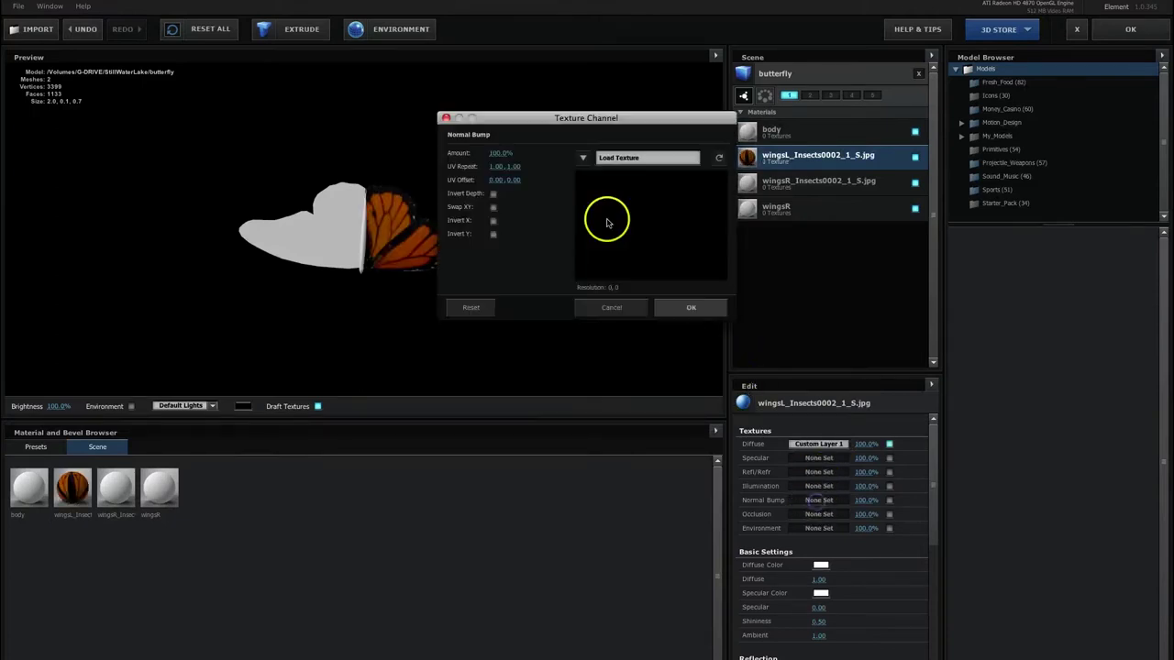
{"action": "left_click", "coordinate": [584, 159]}
{"action": "left_click", "coordinate": [615, 174]}
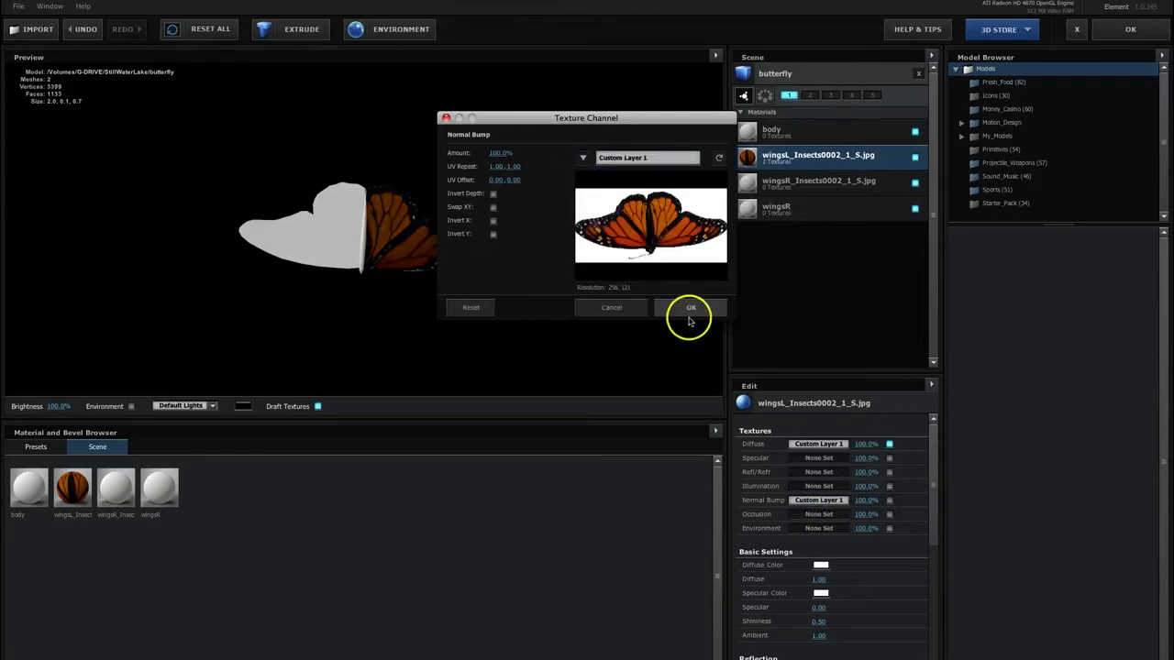
{"action": "left_click", "coordinate": [690, 309]}
Step: Set the right wing material's Diffuse texture to Custom Layer 1 and check the preview
{"action": "left_click", "coordinate": [817, 186]}
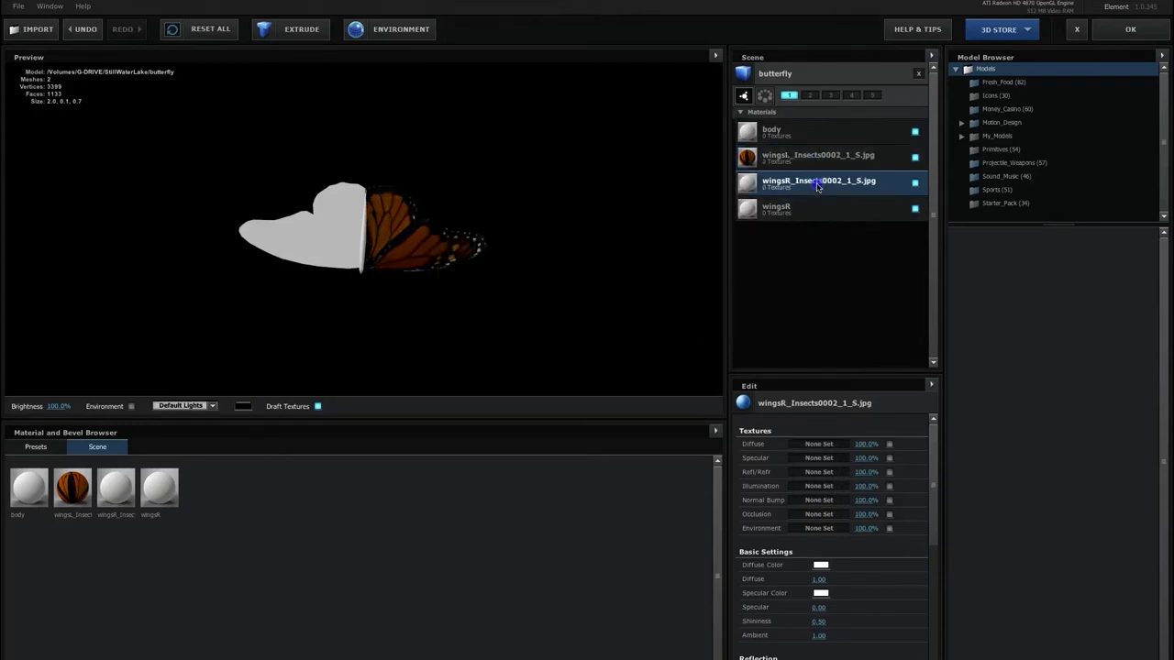
{"action": "left_click", "coordinate": [816, 444]}
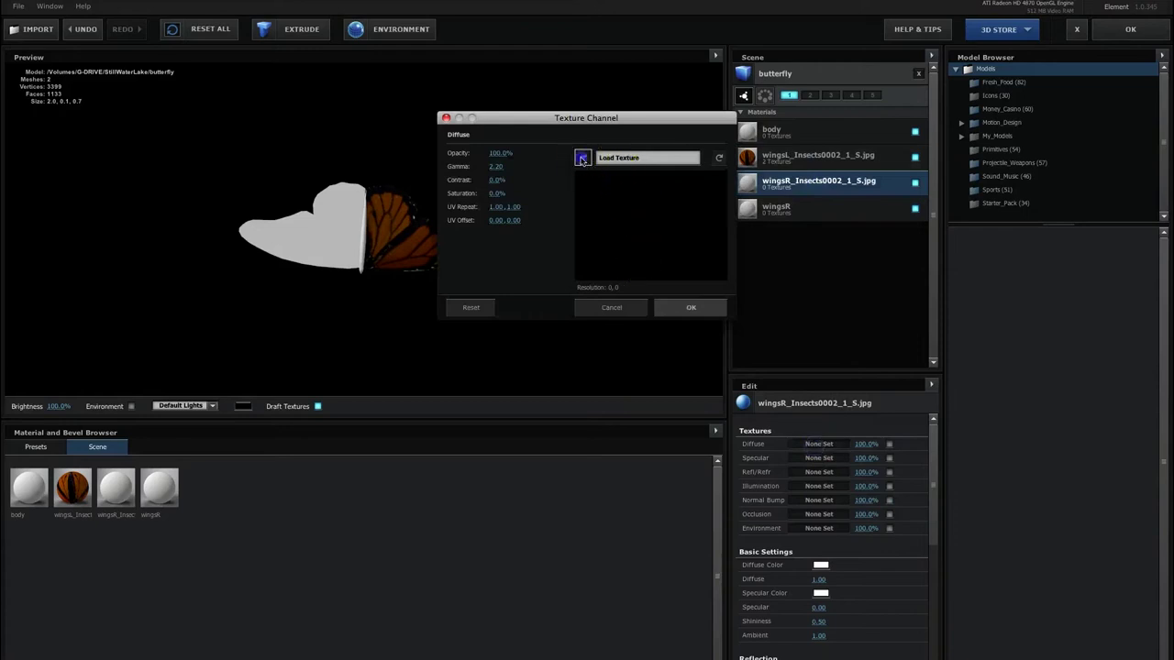
{"action": "left_click", "coordinate": [584, 159]}
{"action": "left_click", "coordinate": [596, 173]}
{"action": "left_click", "coordinate": [690, 309]}
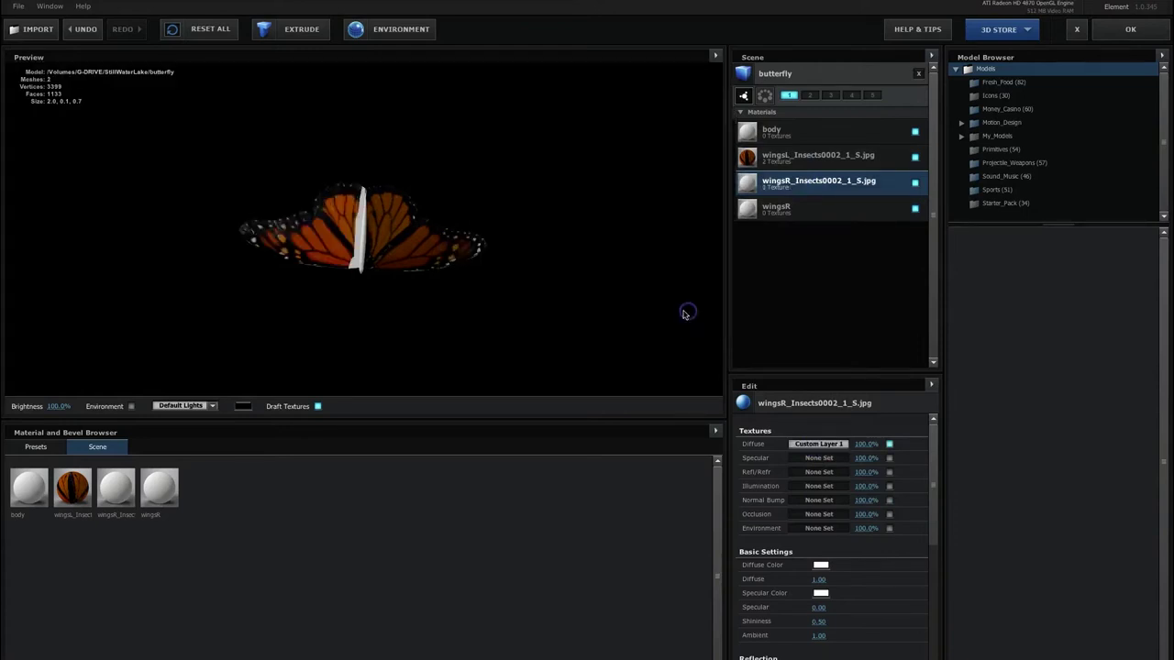
{"action": "left_click_drag", "start_coordinate": [400, 224], "coordinate": [383, 285]}
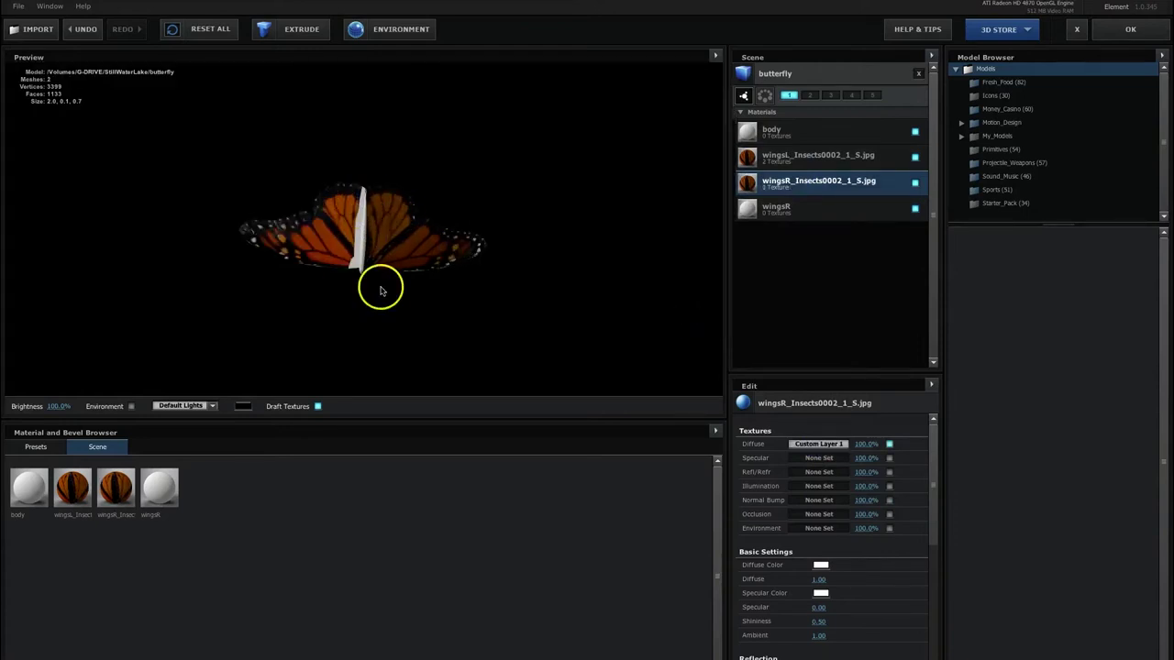
Step: Set wingsR's Diffuse and Normal Bump textures to Custom Layer 1
{"action": "left_click", "coordinate": [768, 209]}
{"action": "left_click", "coordinate": [823, 465]}
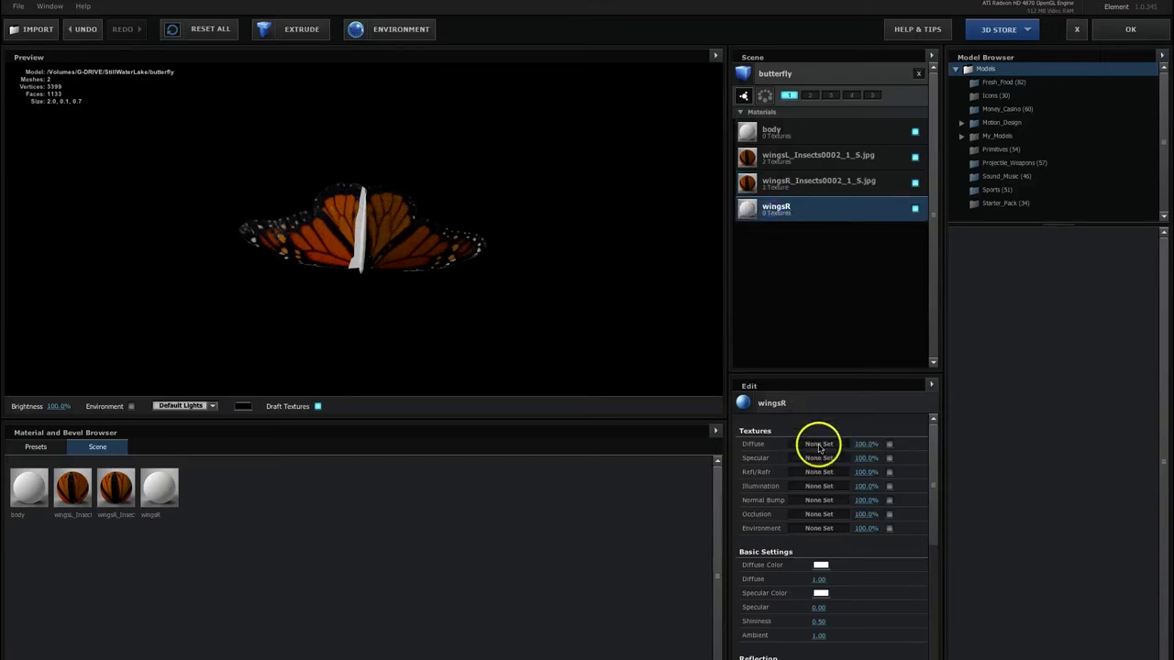
{"action": "left_click", "coordinate": [819, 445]}
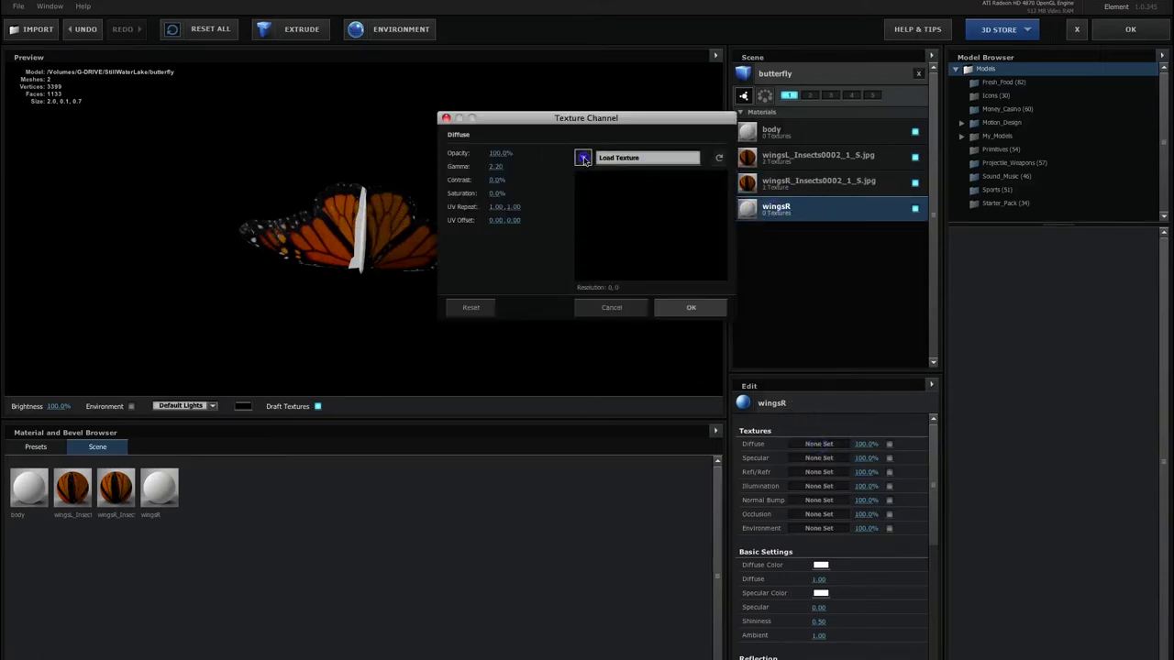
{"action": "left_click", "coordinate": [582, 157]}
{"action": "left_click", "coordinate": [599, 175]}
{"action": "left_click", "coordinate": [690, 309]}
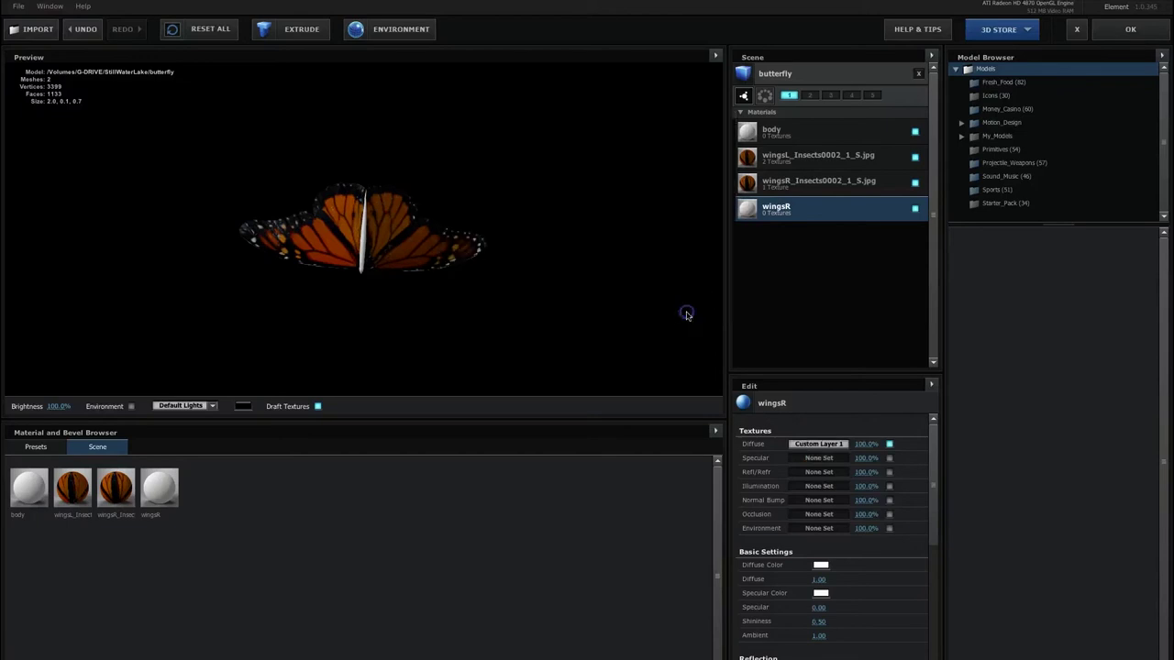
{"action": "left_click", "coordinate": [816, 501]}
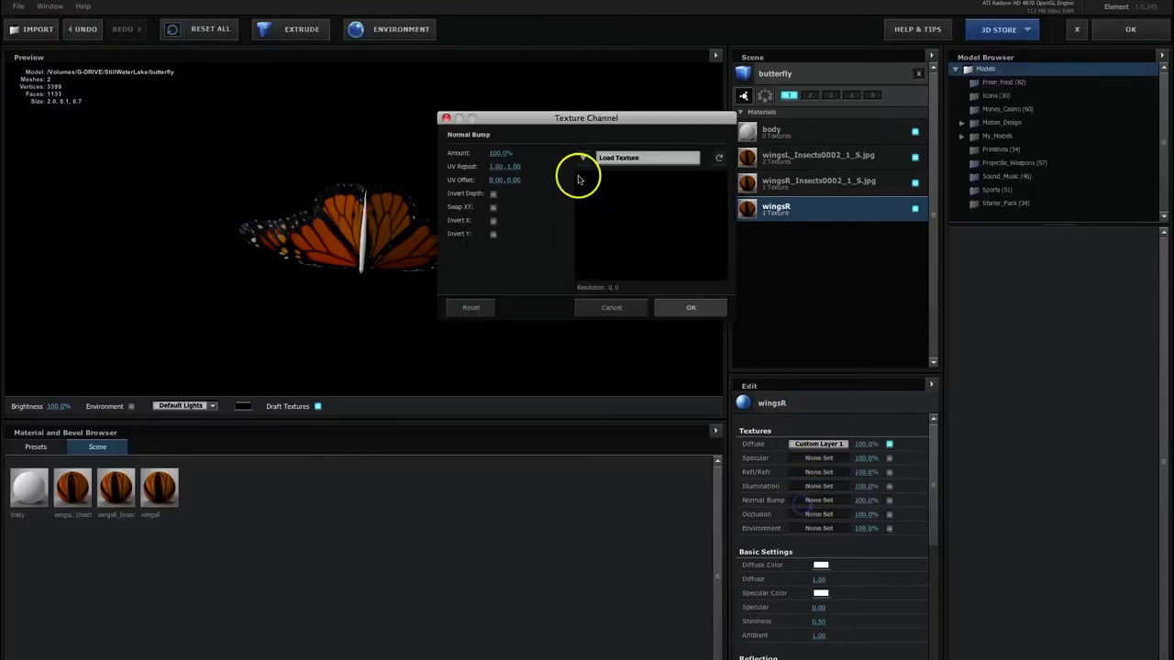
{"action": "left_click", "coordinate": [581, 158]}
{"action": "left_click", "coordinate": [617, 175]}
{"action": "left_click", "coordinate": [684, 314]}
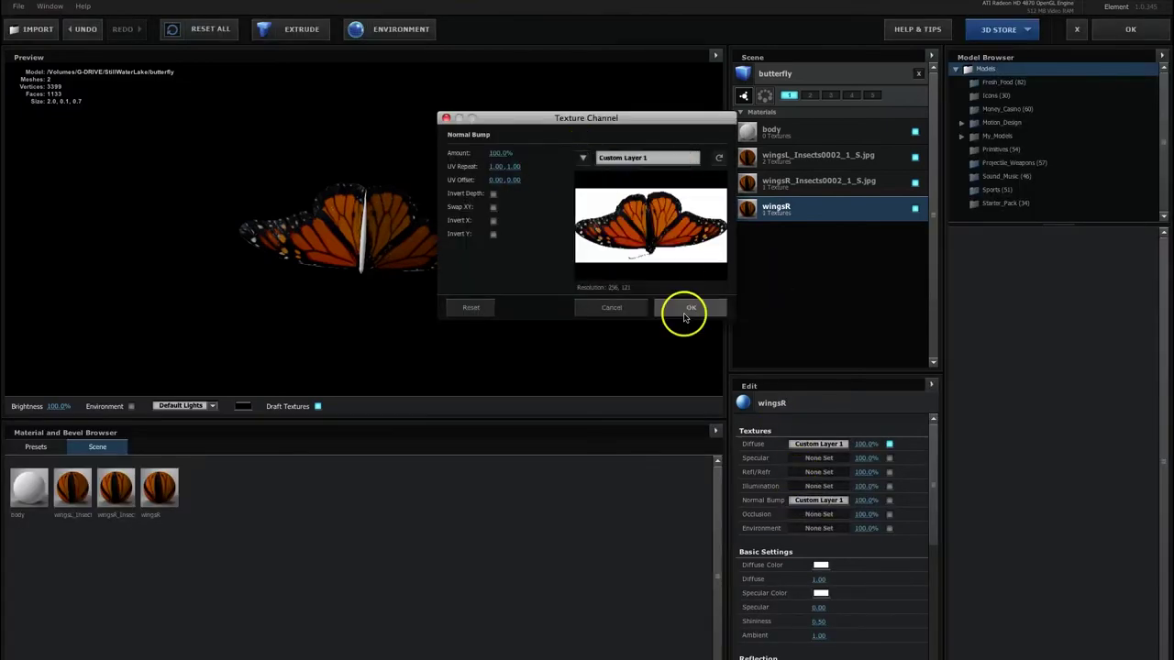
Step: Add Custom Layer 1 as Normal Bump on wingsR_Insects0002_1_S.jpg, trying then undoing 141% strength
{"action": "left_click", "coordinate": [775, 181]}
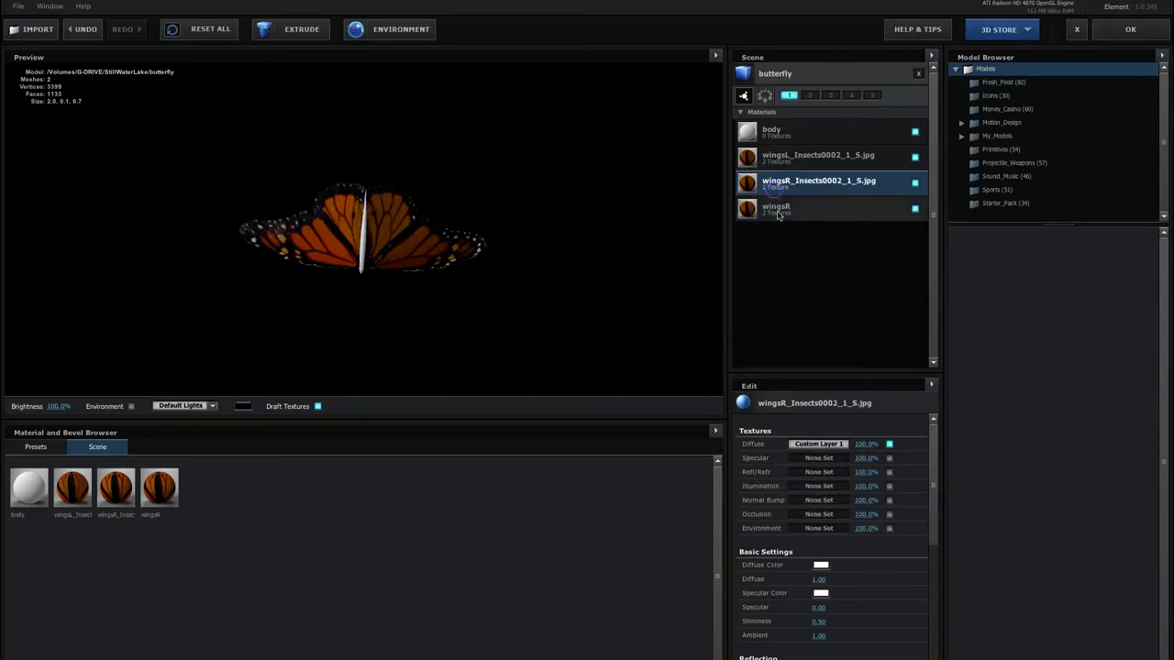
{"action": "left_click", "coordinate": [794, 501]}
{"action": "left_click", "coordinate": [583, 158]}
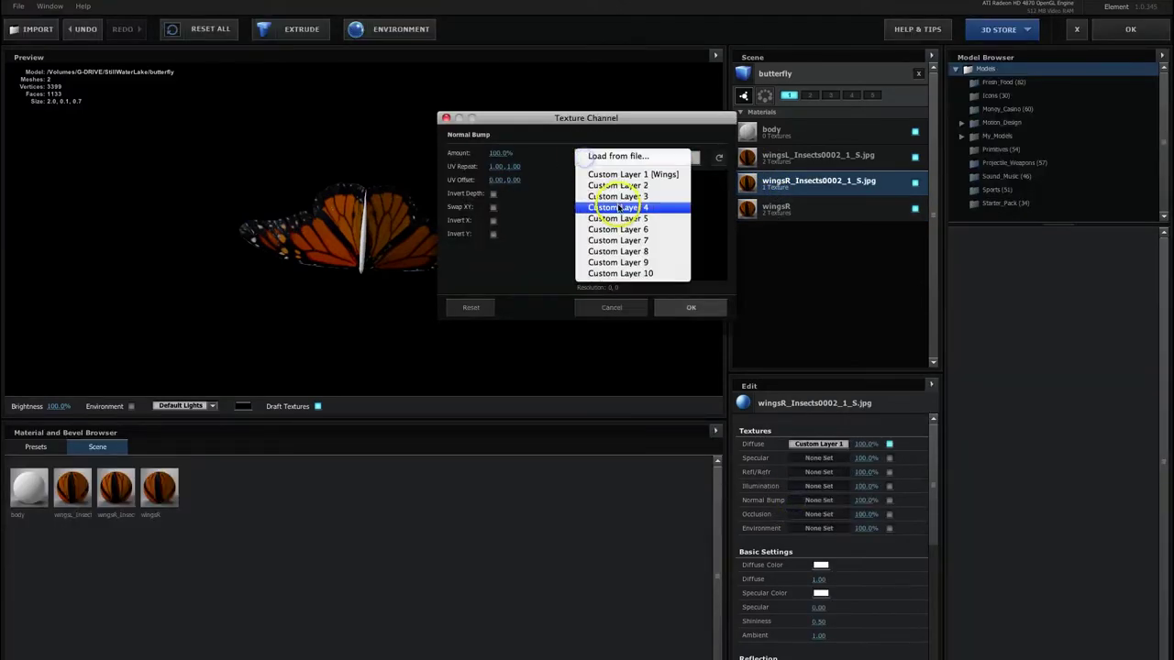
{"action": "left_click", "coordinate": [619, 176]}
{"action": "left_click", "coordinate": [688, 310]}
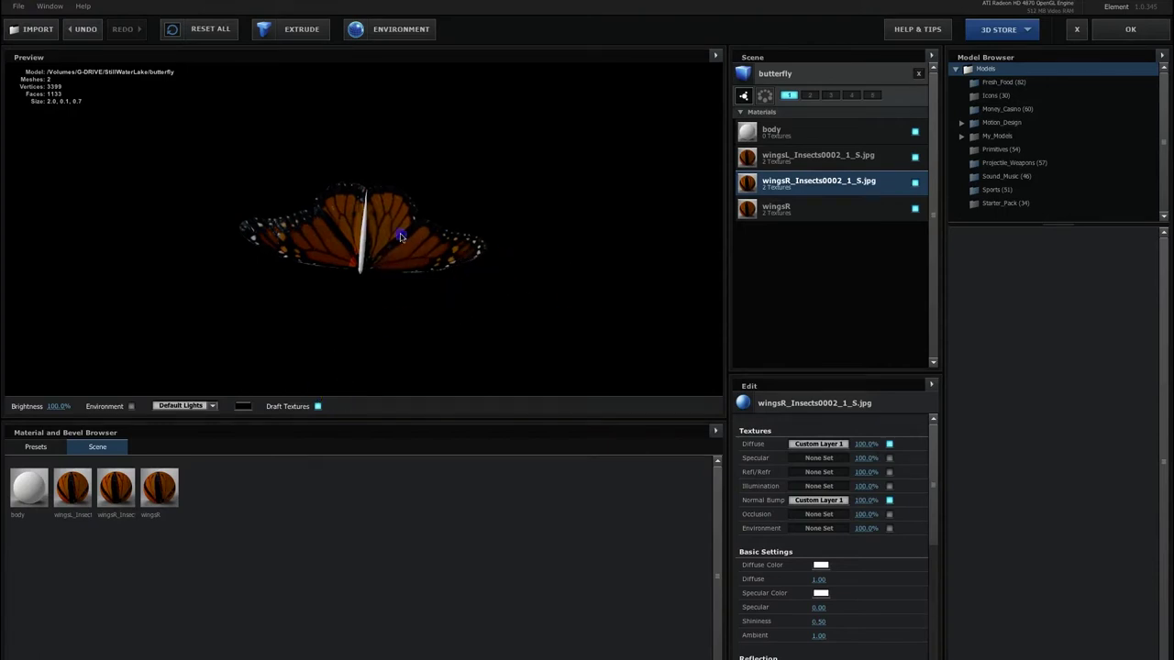
{"action": "left_click_drag", "start_coordinate": [403, 240], "coordinate": [391, 210]}
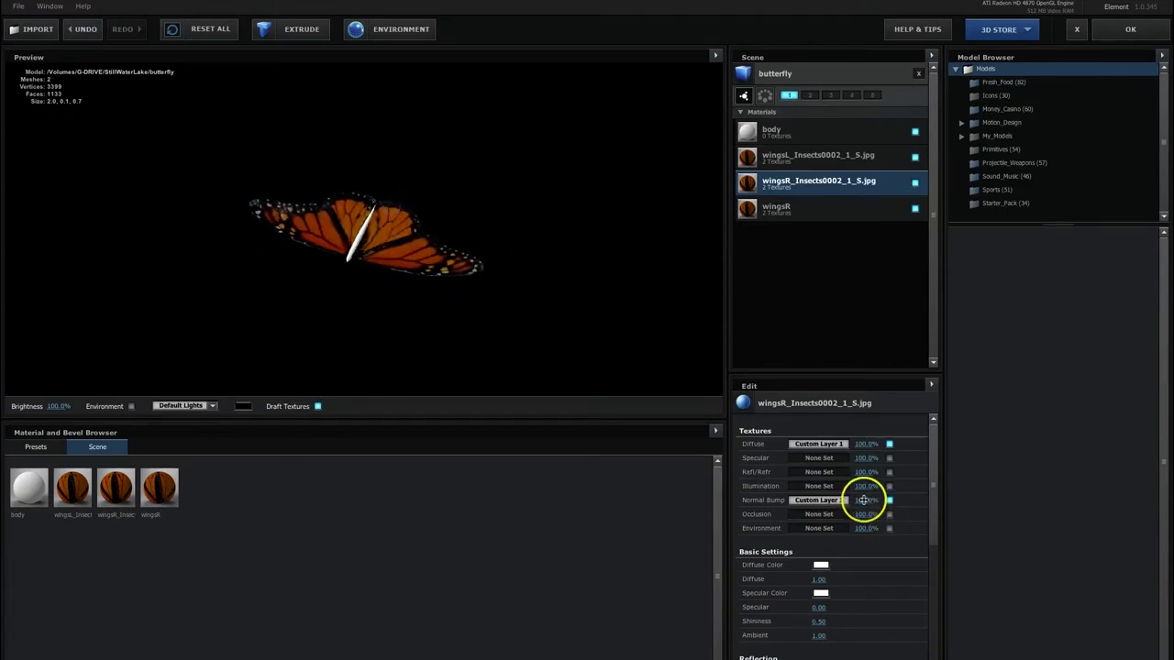
{"action": "left_click_drag", "start_coordinate": [875, 500], "coordinate": [888, 500]}
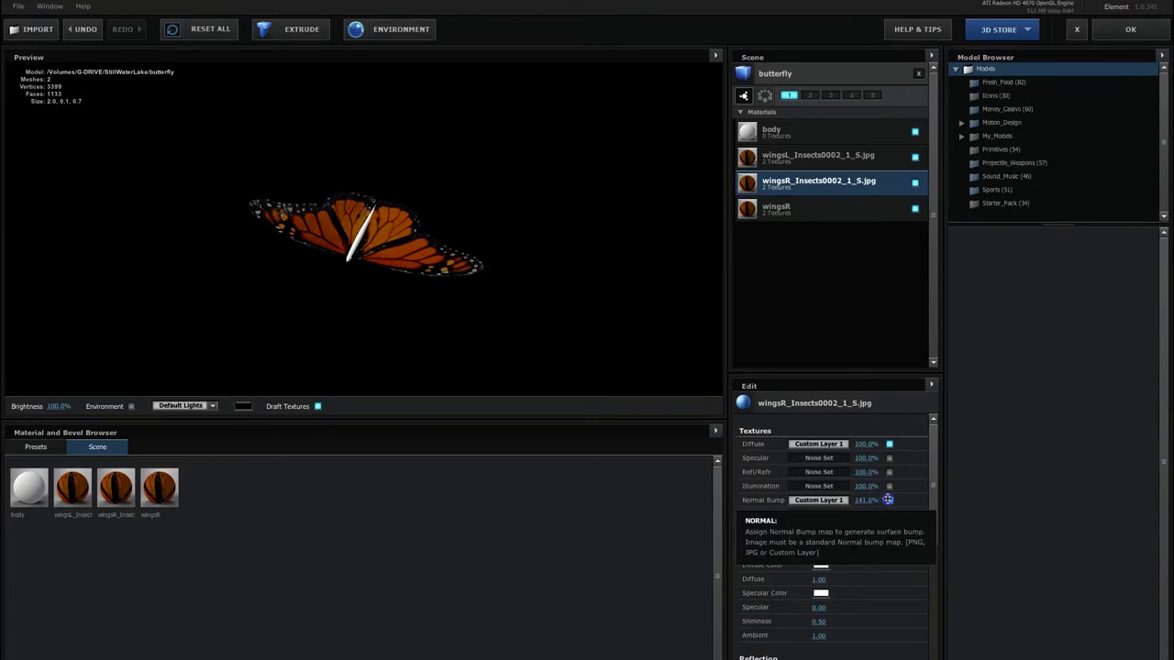
{"action": "key", "text": "super+z"}
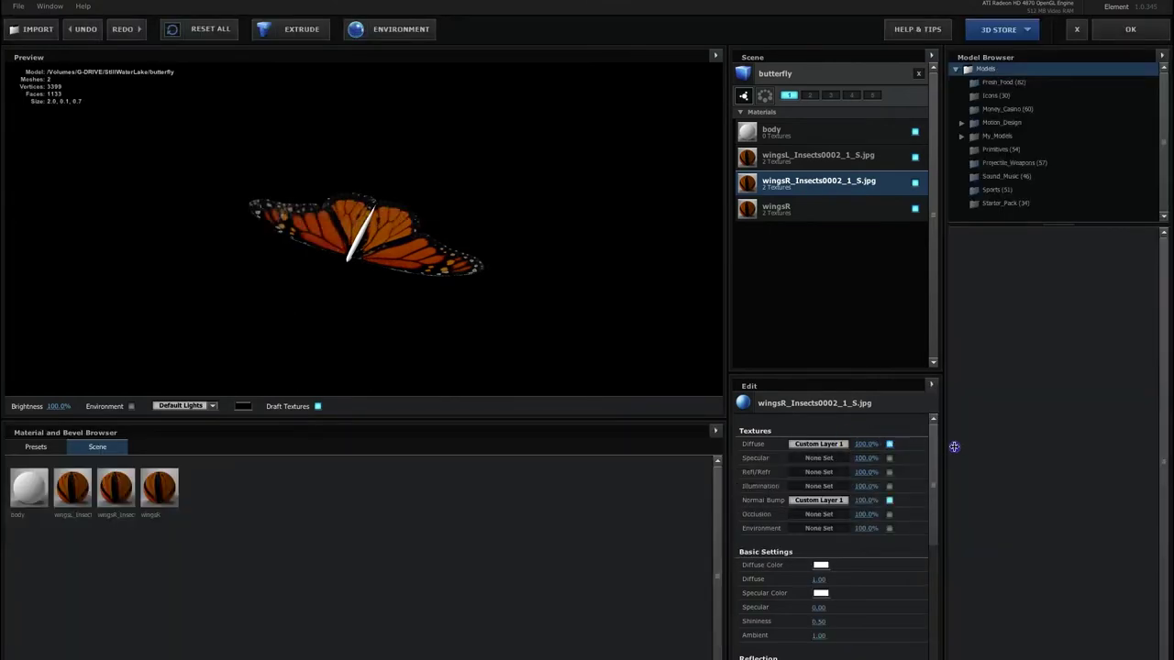
{"action": "left_click", "coordinate": [793, 159]}
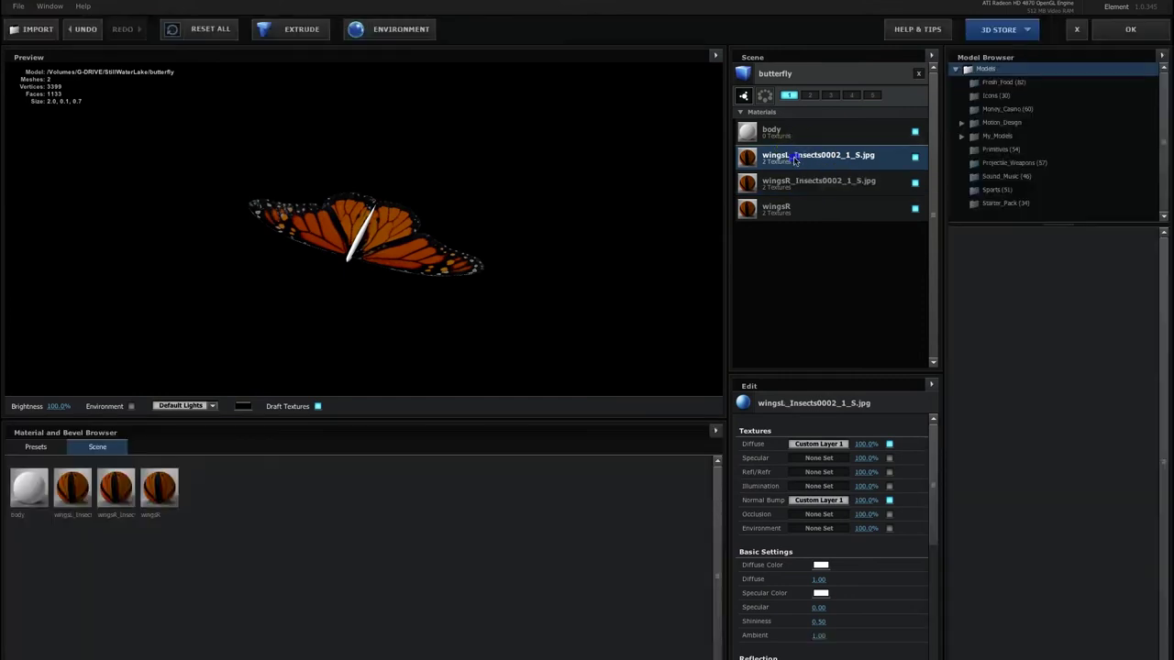
{"action": "left_click", "coordinate": [793, 137]}
Step: Duplicate the butterfly model and rename the first copy wingL
{"action": "left_click", "coordinate": [785, 66]}
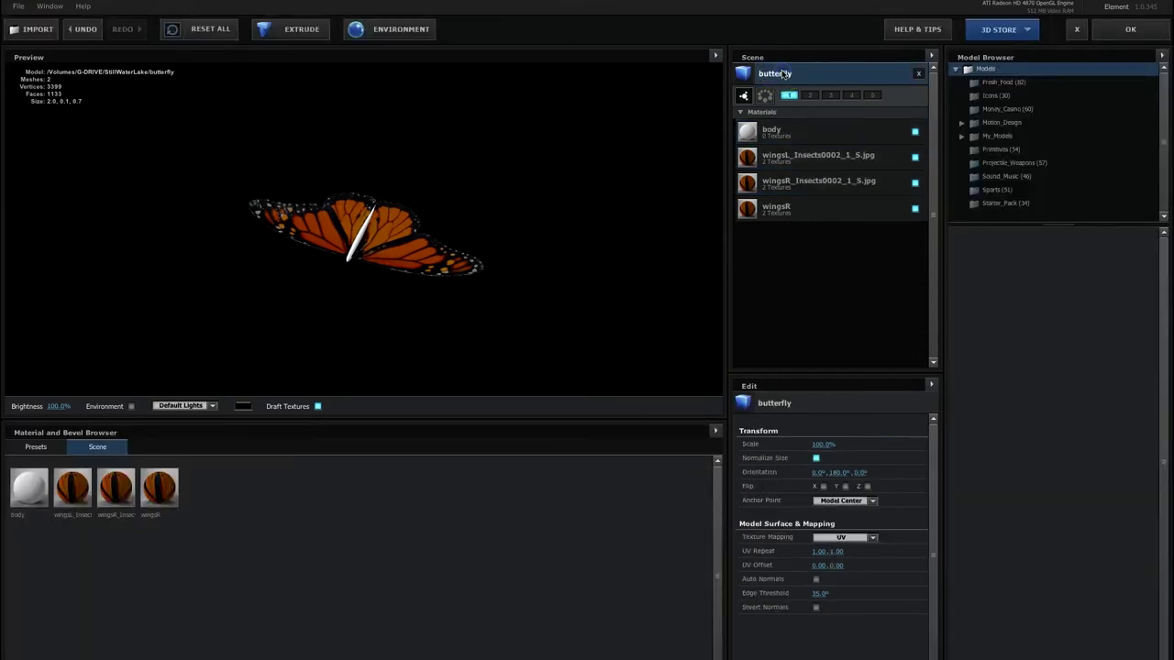
{"action": "key", "text": "ctrl+d"}
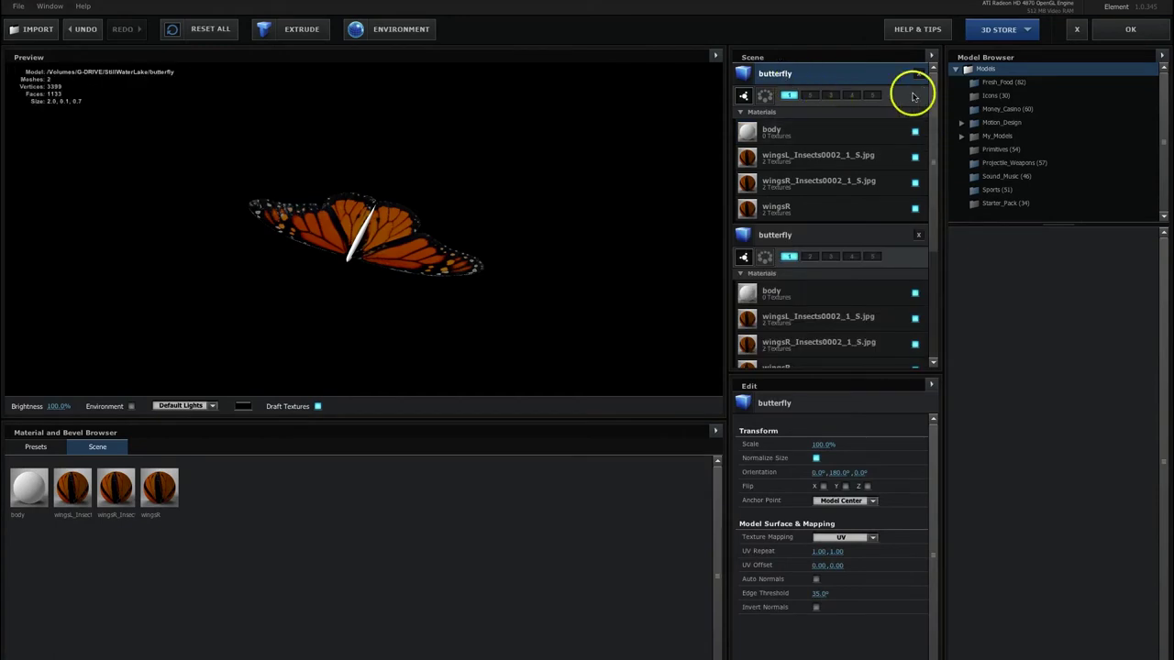
{"action": "double_click", "coordinate": [786, 74]}
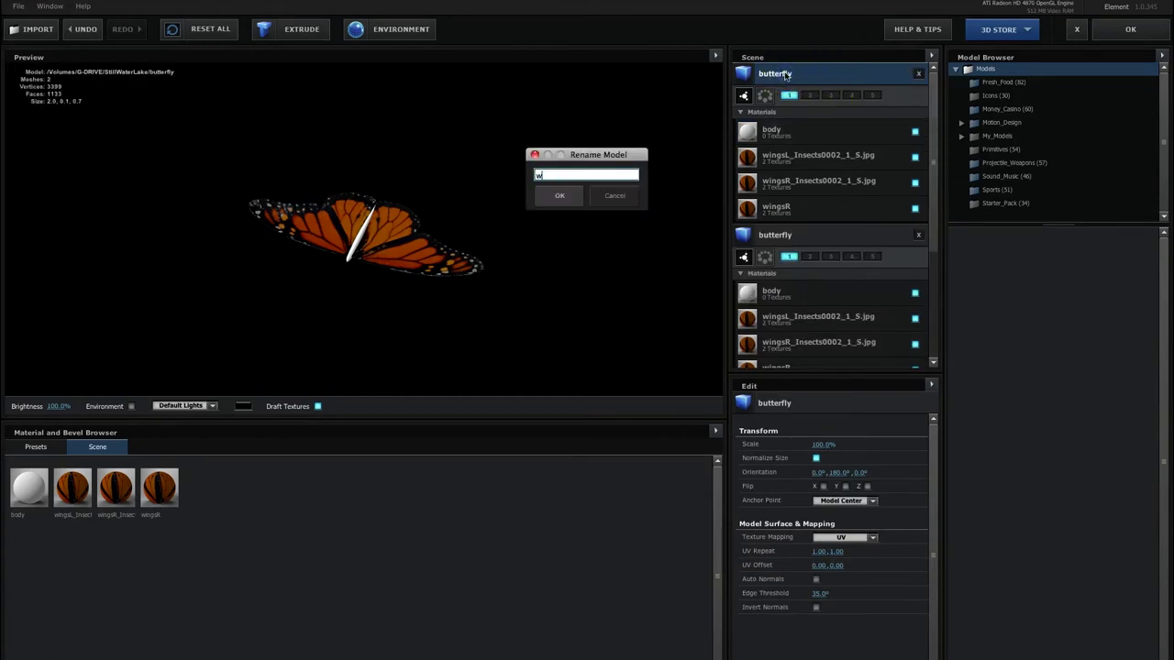
{"action": "key", "text": "Return"}
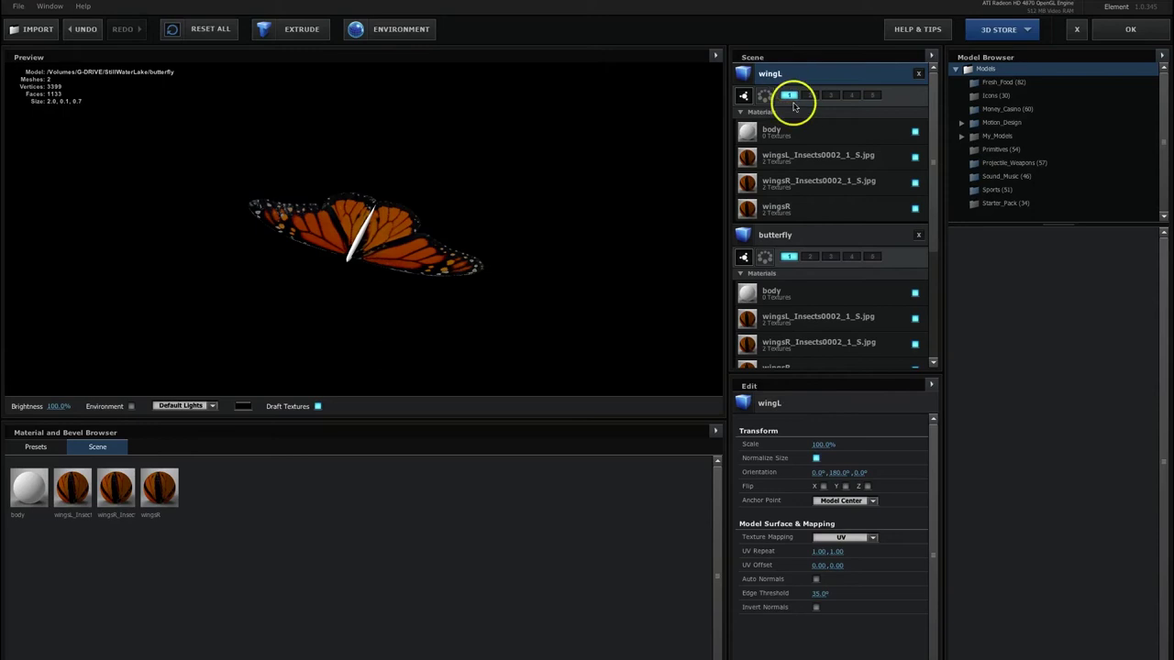
Step: Put the second copy on layer 2 and rename it wingR
{"action": "left_click", "coordinate": [792, 258]}
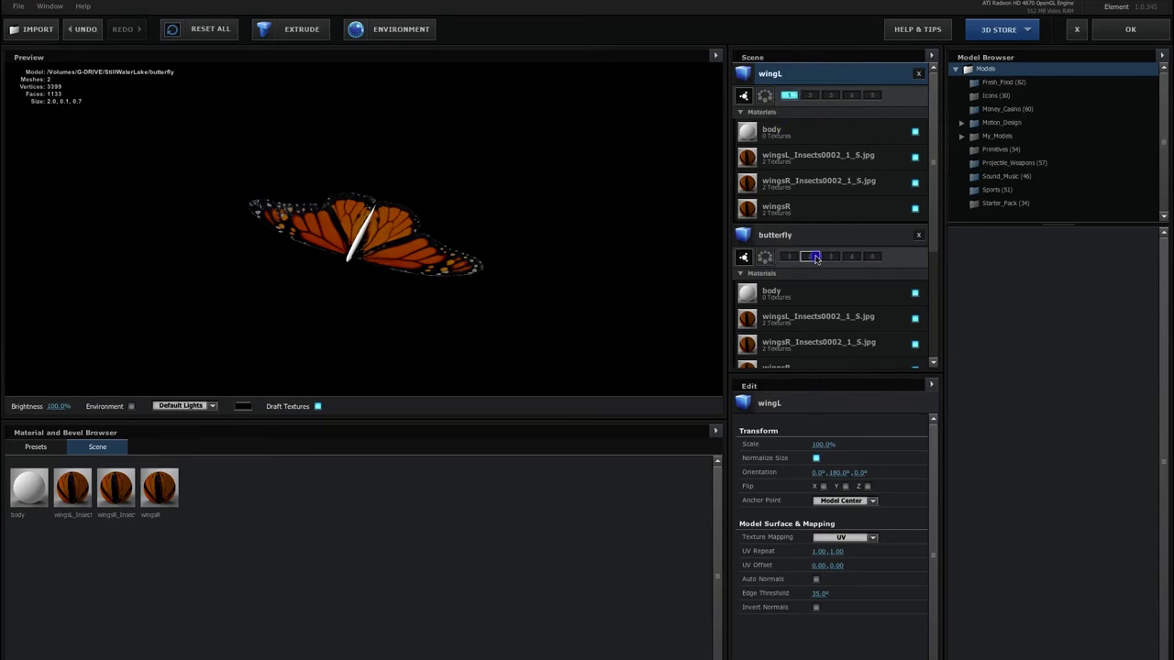
{"action": "double_click", "coordinate": [789, 238]}
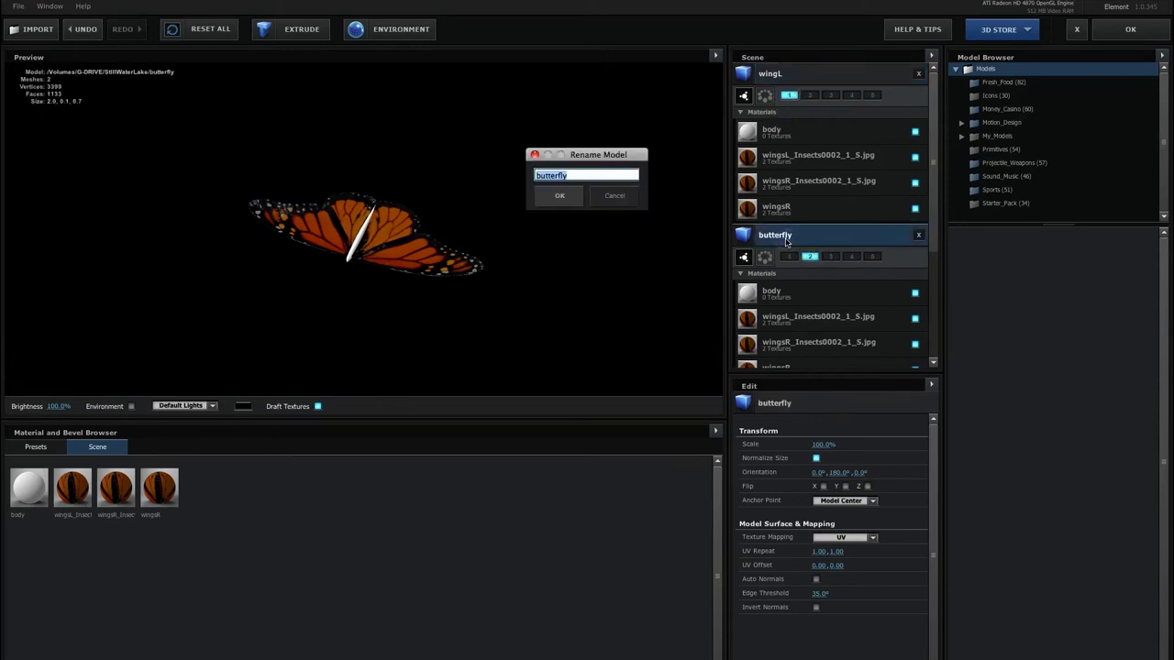
{"action": "type", "text": "wingR"}
{"action": "left_click", "coordinate": [574, 196]}
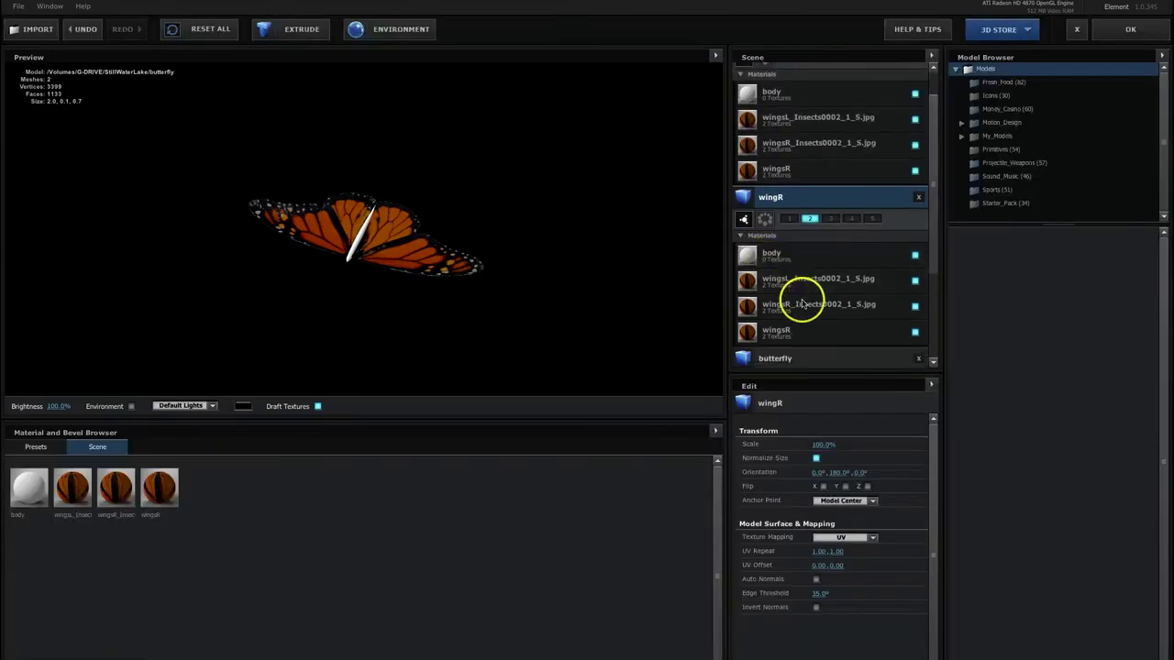
Step: Put the third copy on layer 3, rename it body, and hide its wing materials
{"action": "scroll", "coordinate": [803, 304], "scroll_direction": "down", "scroll_amount": 3}
{"action": "left_click", "coordinate": [775, 220]}
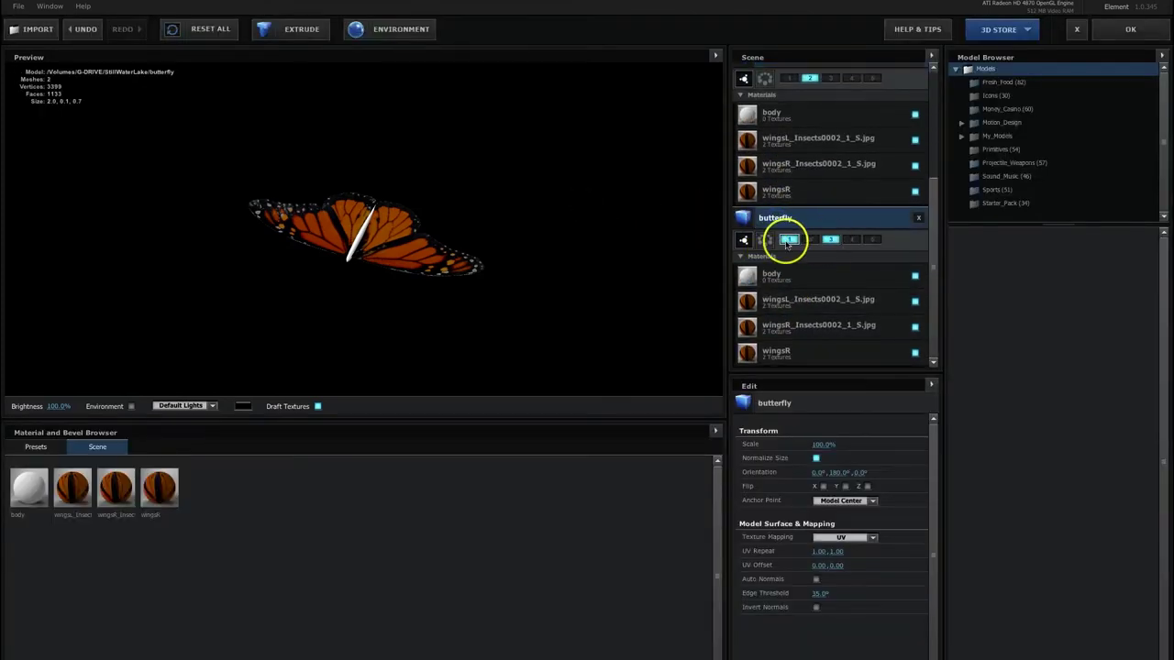
{"action": "double_click", "coordinate": [789, 226]}
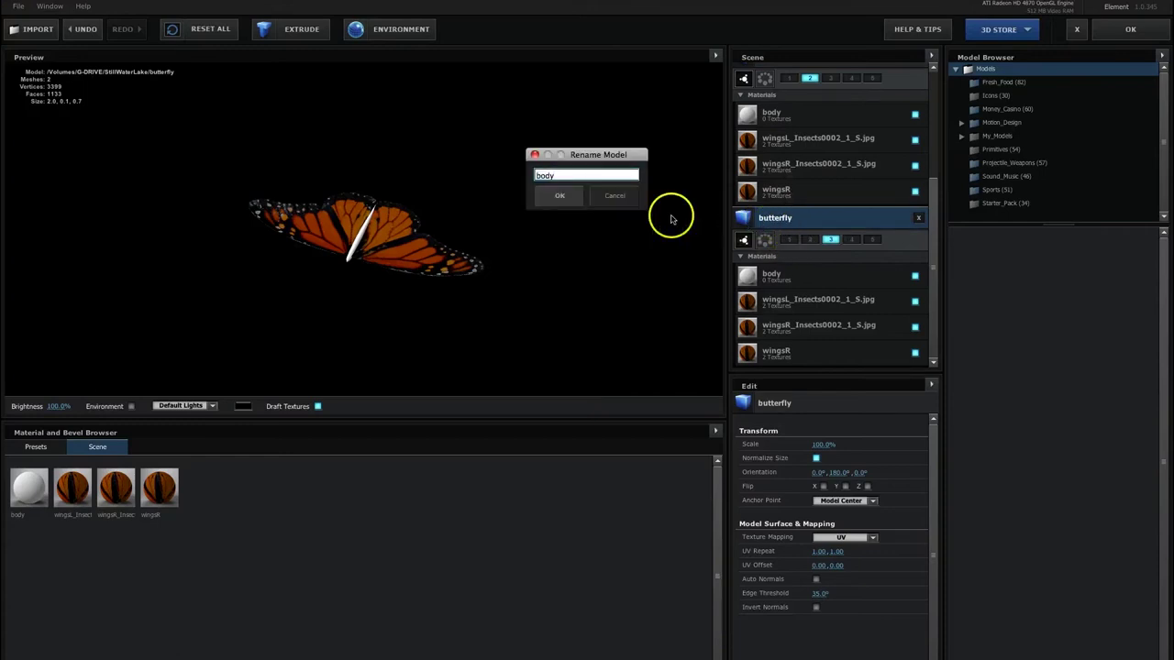
{"action": "left_click", "coordinate": [559, 196]}
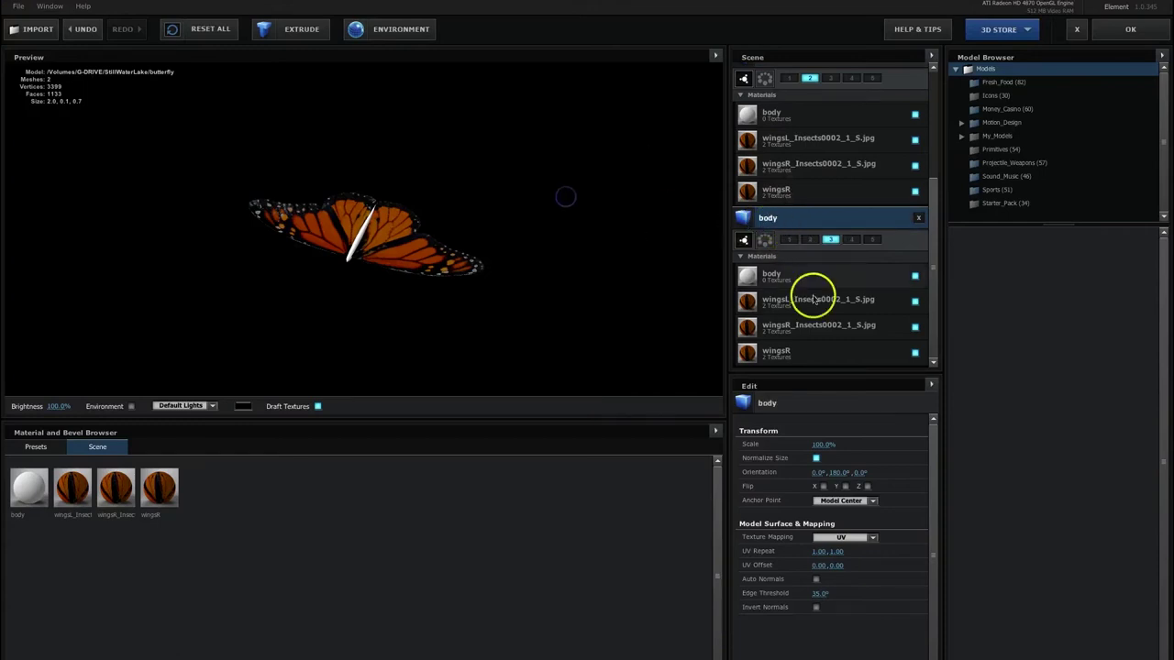
{"action": "left_click", "coordinate": [916, 302]}
{"action": "left_click", "coordinate": [915, 327]}
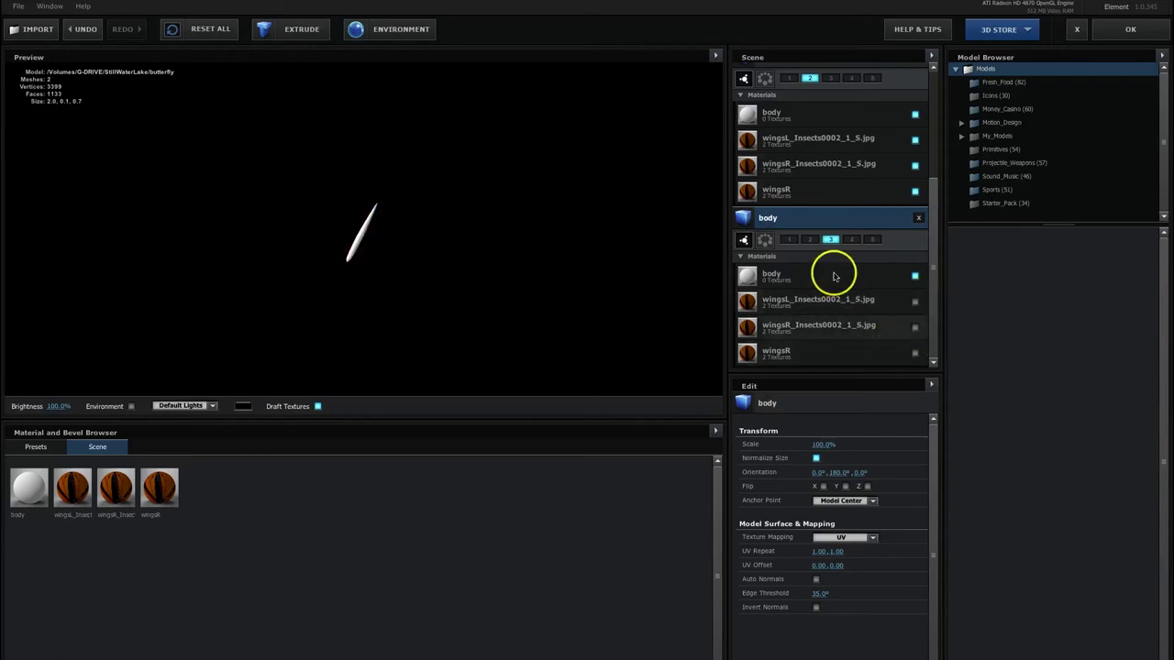
Step: In wingR, hide the body and left-wing materials, keeping wingsR_Insects0002_1_S.jpg visible
{"action": "scroll", "coordinate": [869, 244], "scroll_direction": "up", "scroll_amount": 3}
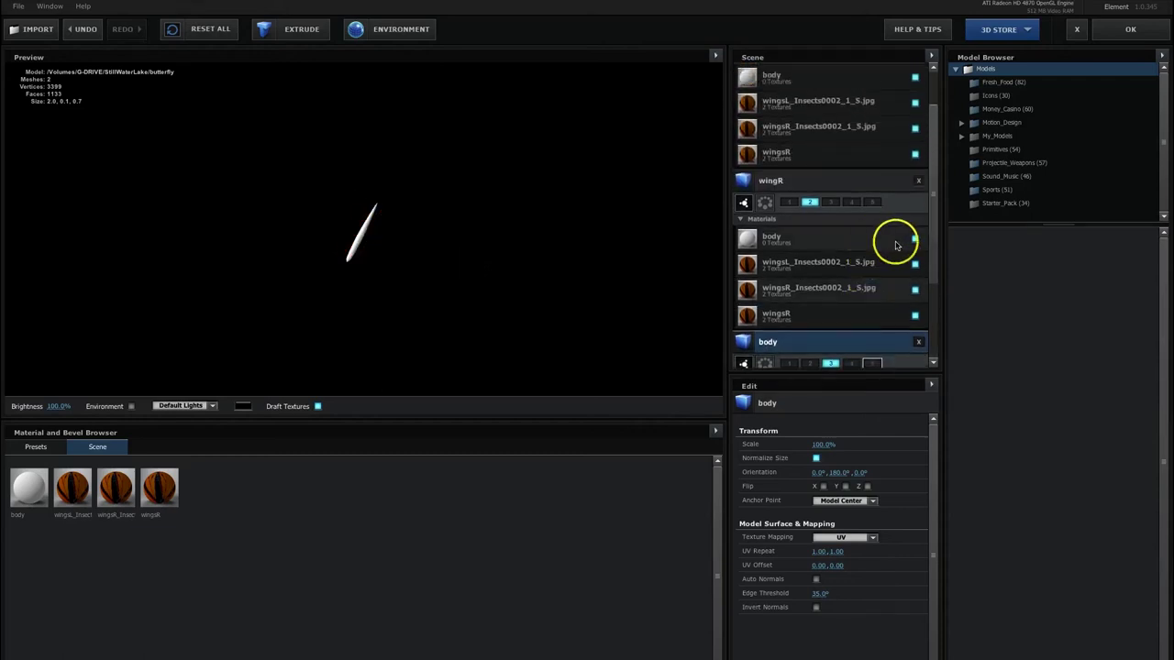
{"action": "left_click", "coordinate": [881, 184]}
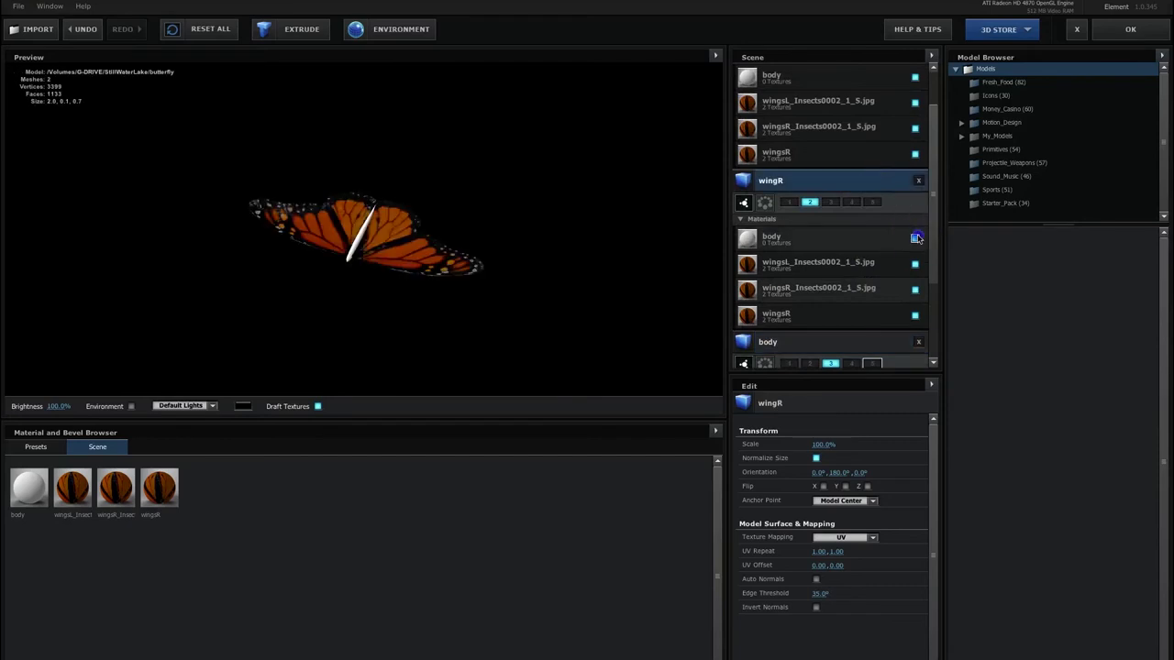
{"action": "left_click", "coordinate": [915, 239]}
{"action": "left_click", "coordinate": [916, 264]}
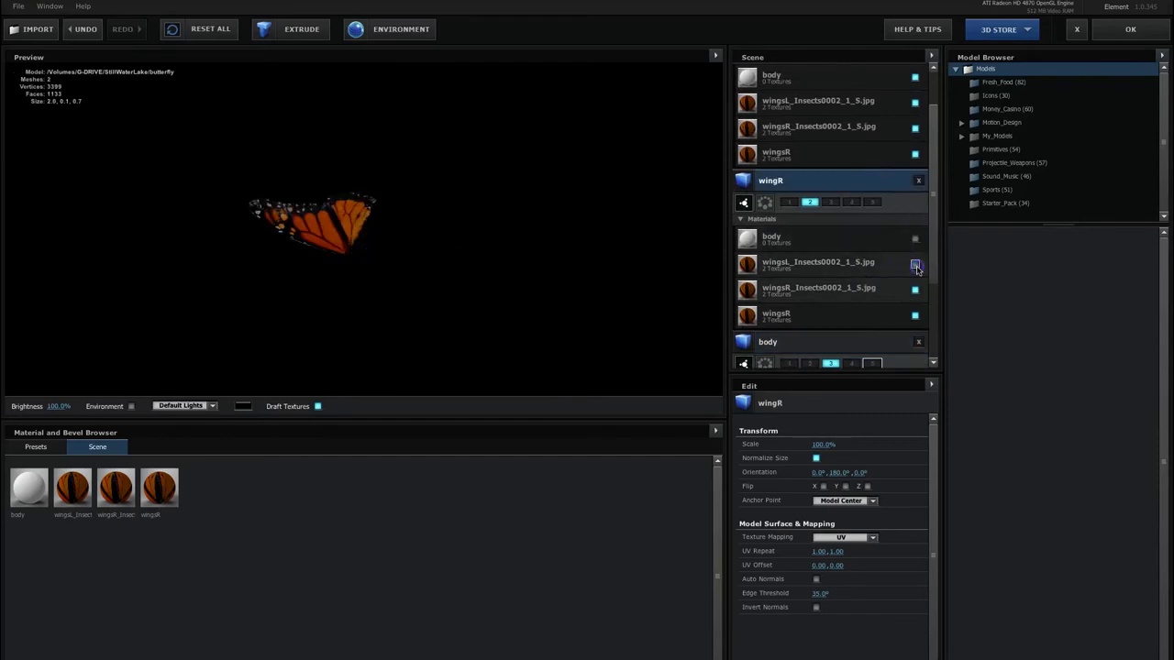
{"action": "left_click", "coordinate": [916, 316]}
{"action": "left_click", "coordinate": [917, 305]}
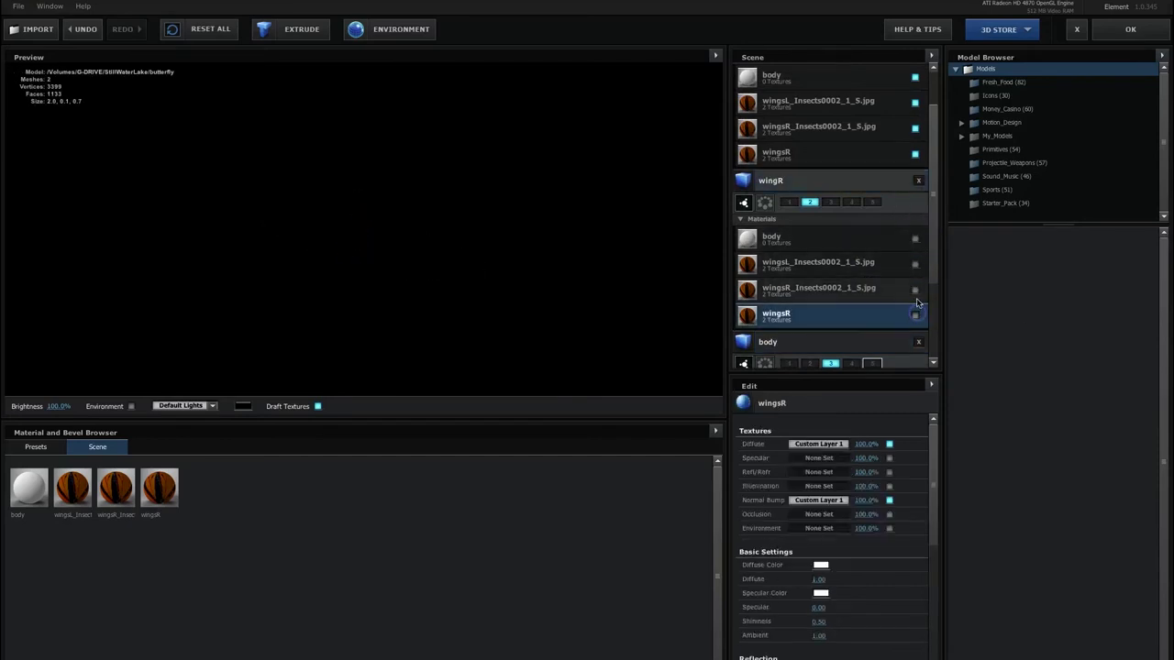
{"action": "left_click", "coordinate": [915, 289]}
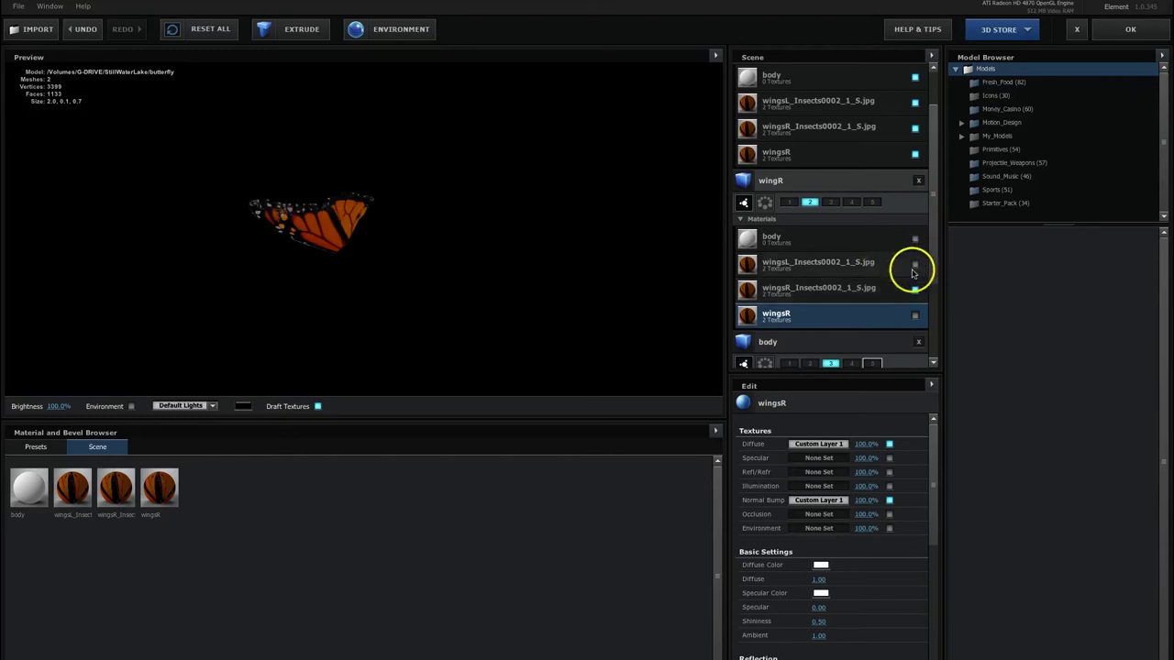
{"action": "left_click", "coordinate": [913, 268]}
{"action": "left_click", "coordinate": [915, 266]}
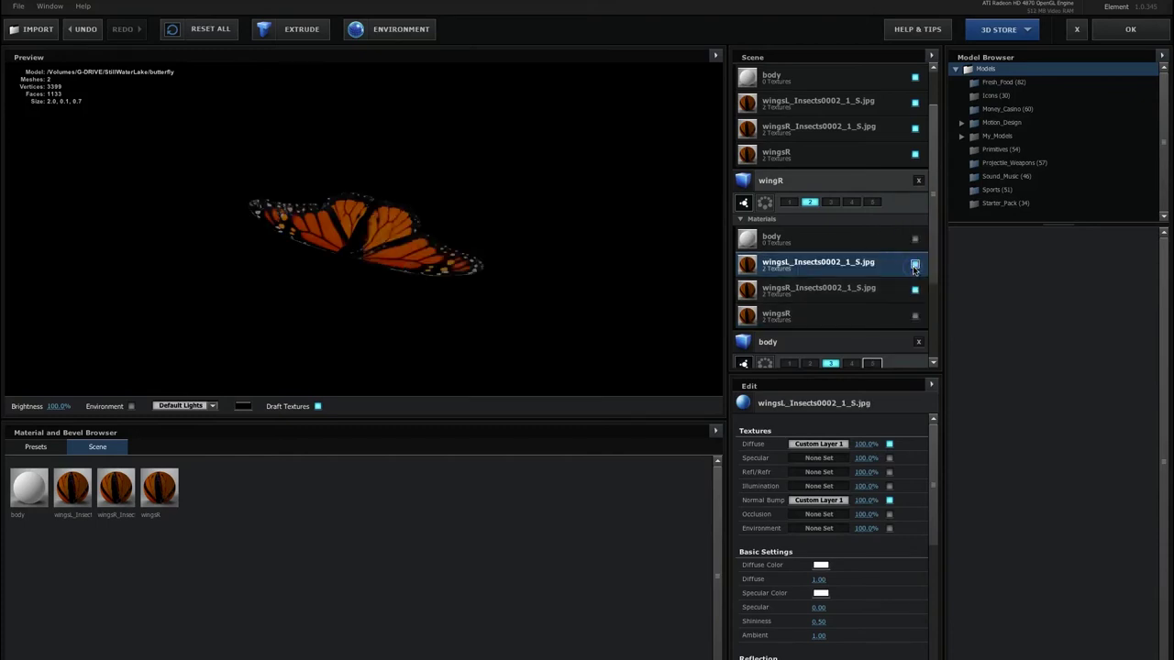
{"action": "left_click", "coordinate": [914, 266]}
Step: In wingL, hide all materials except wingsL_Insects0002_1_S.jpg and orbit the preview to check
{"action": "scroll", "coordinate": [838, 262], "scroll_direction": "up", "scroll_amount": 4}
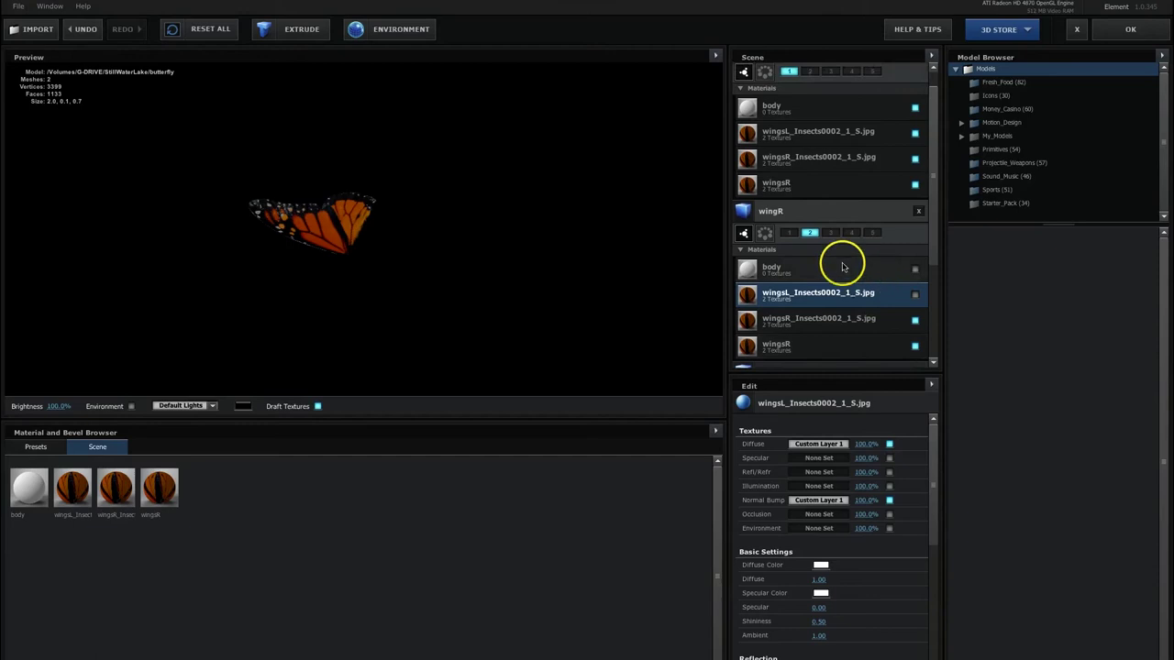
{"action": "left_click", "coordinate": [797, 75]}
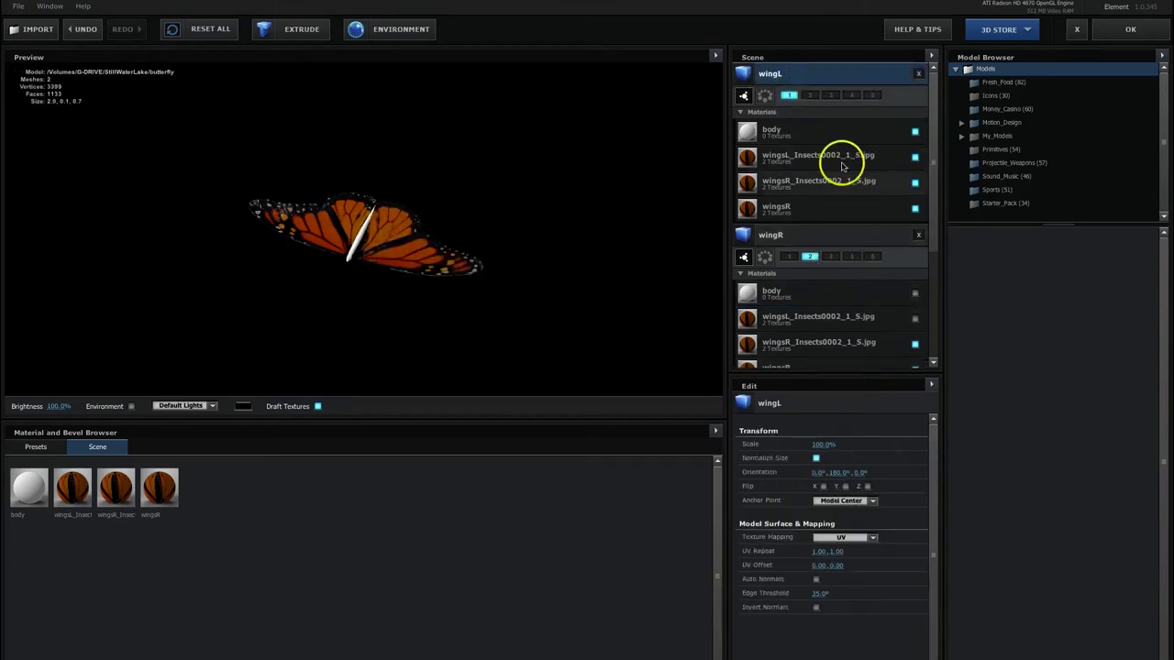
{"action": "left_click", "coordinate": [914, 131]}
{"action": "left_click", "coordinate": [915, 157]}
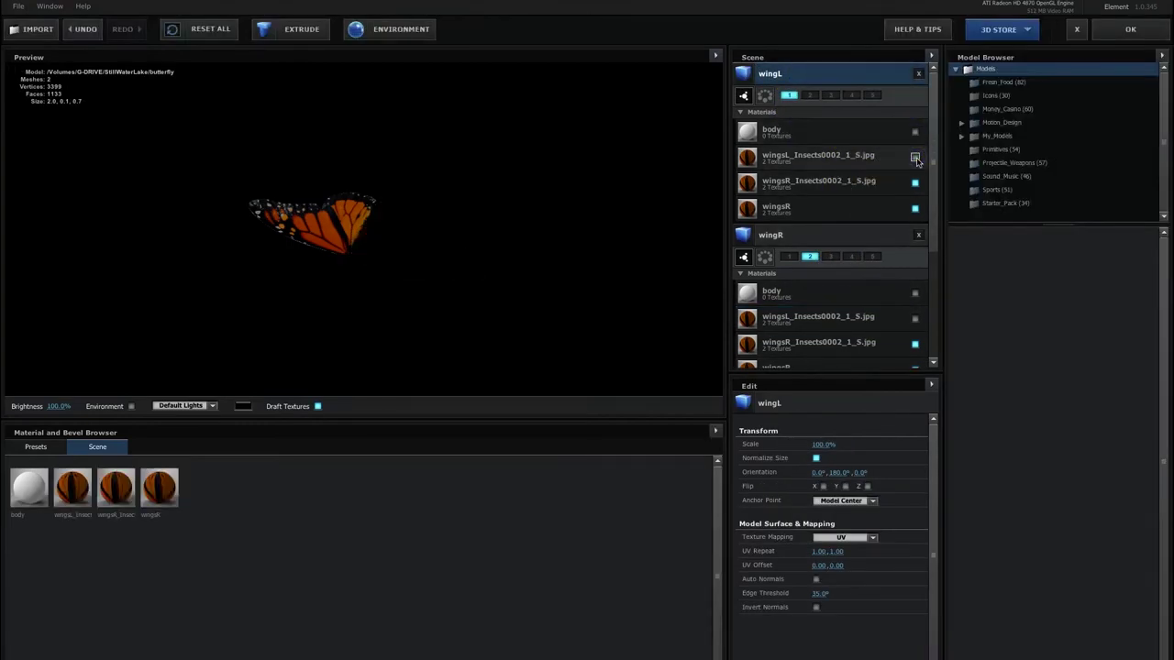
{"action": "left_click", "coordinate": [915, 183]}
{"action": "left_click", "coordinate": [914, 208]}
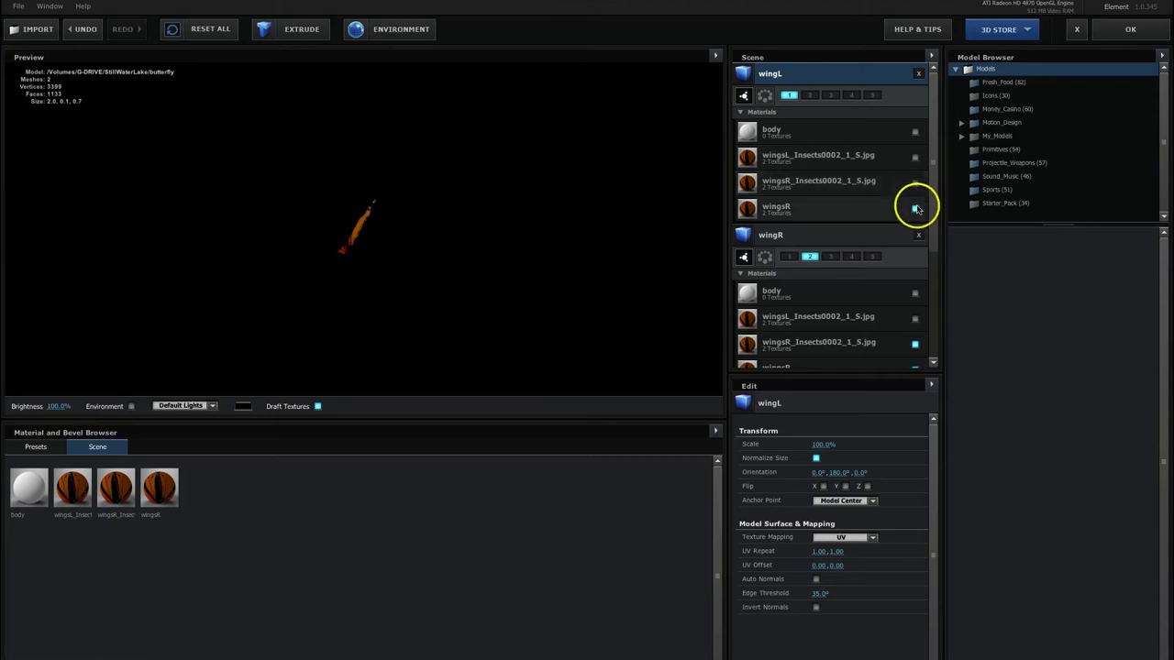
{"action": "left_click", "coordinate": [914, 157]}
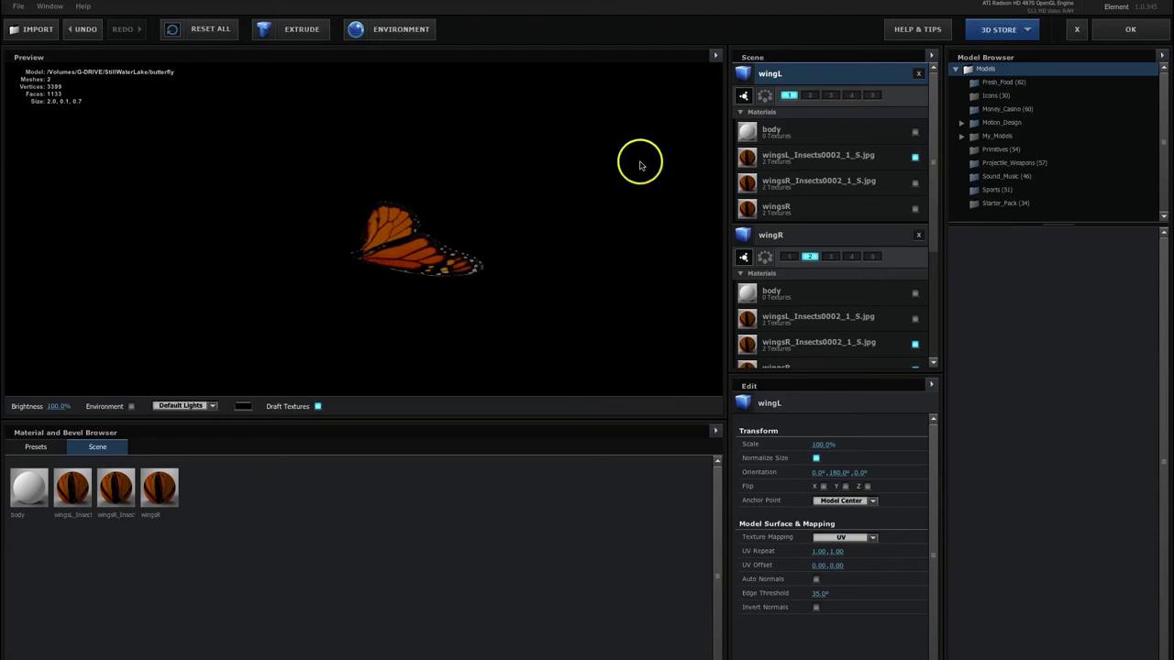
{"action": "left_click_drag", "start_coordinate": [468, 264], "coordinate": [485, 186]}
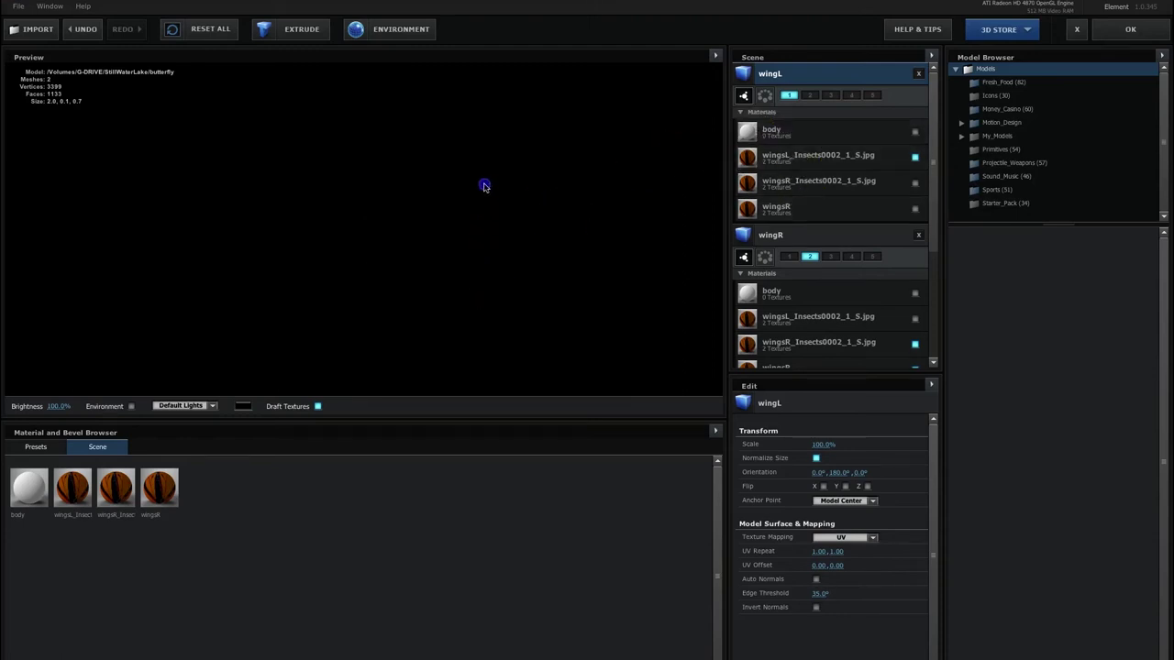
{"action": "left_click_drag", "start_coordinate": [474, 263], "coordinate": [468, 267]}
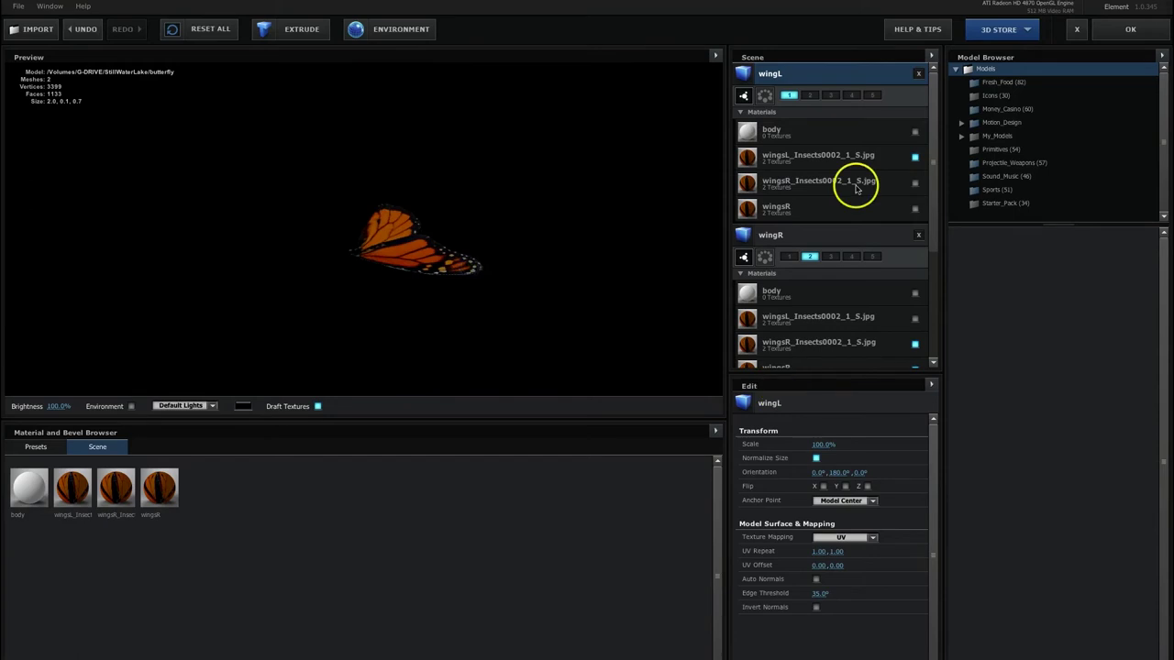
{"action": "left_click", "coordinate": [820, 162]}
Step: Turn on Draw Backfaces for the left-wing material after checking the wings edge-on
{"action": "scroll", "coordinate": [838, 568], "scroll_direction": "down", "scroll_amount": 10}
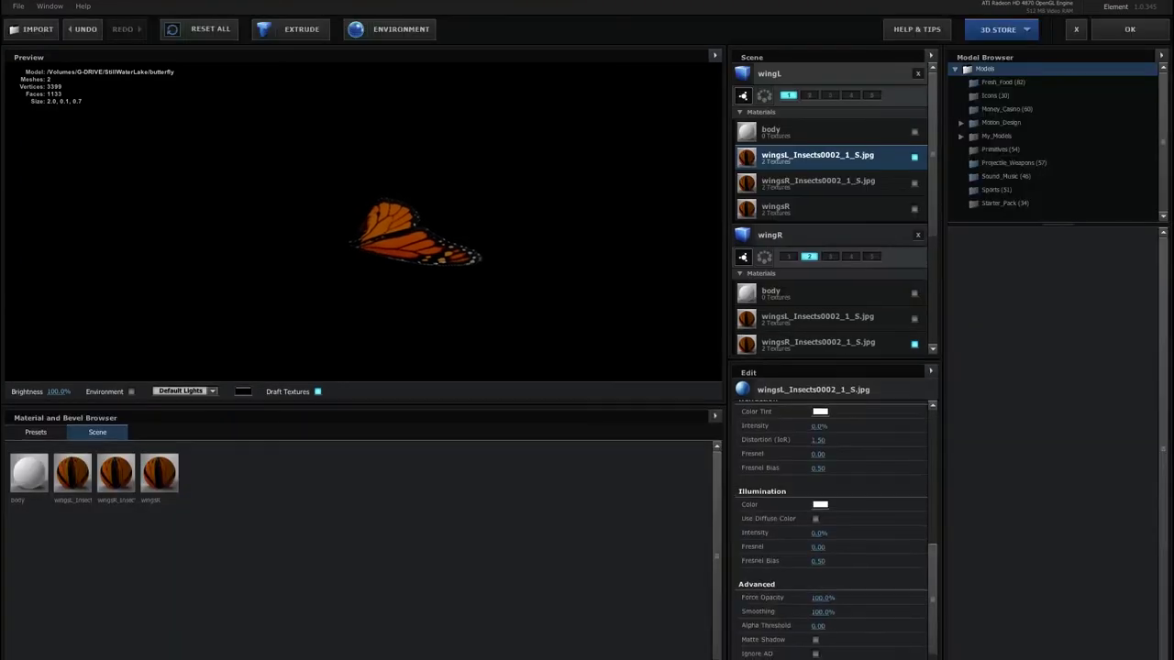
{"action": "scroll", "coordinate": [930, 618], "scroll_direction": "up", "scroll_amount": 3}
{"action": "scroll", "coordinate": [833, 653], "scroll_direction": "down", "scroll_amount": 4}
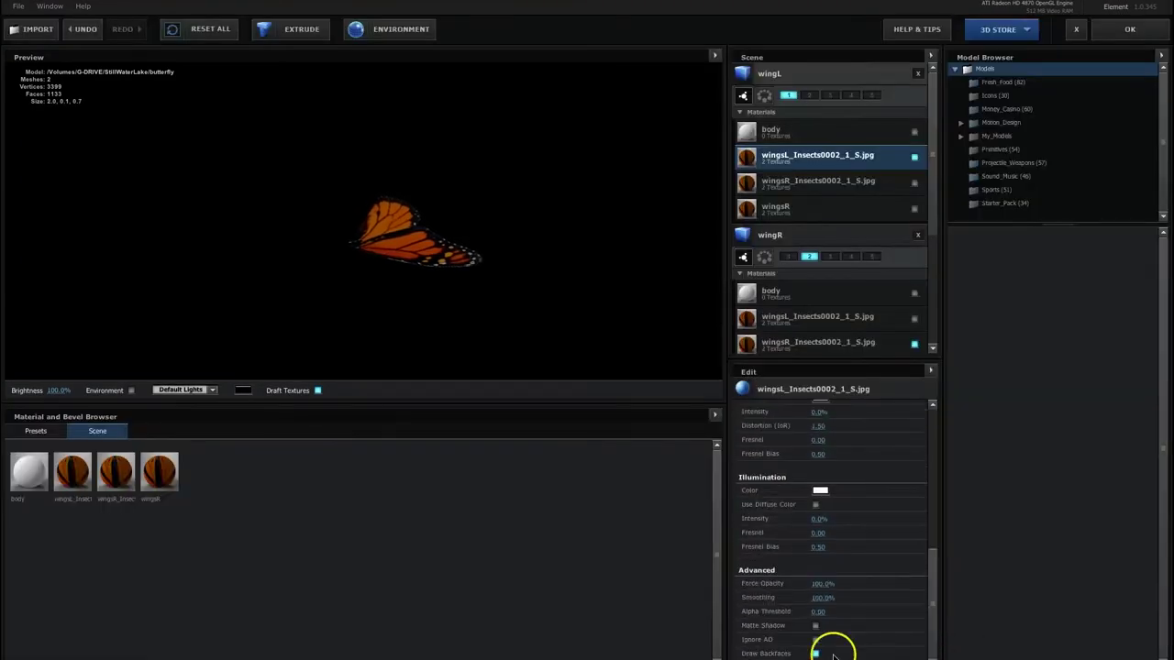
{"action": "left_click_drag", "start_coordinate": [387, 260], "coordinate": [403, 222]}
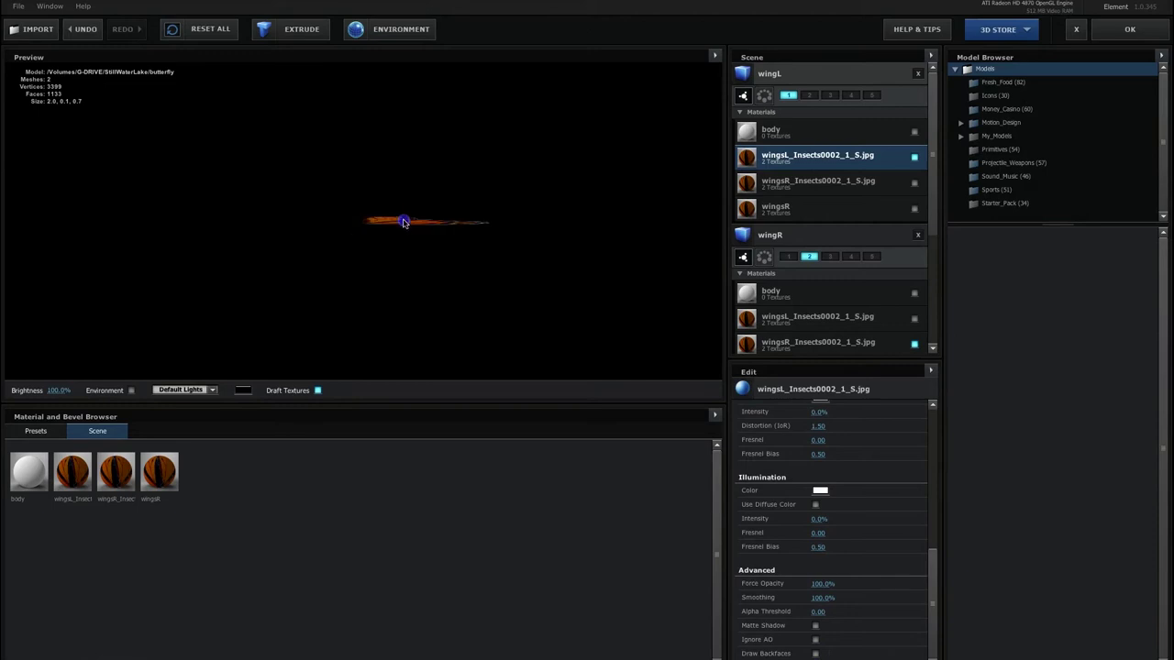
{"action": "left_click", "coordinate": [823, 653]}
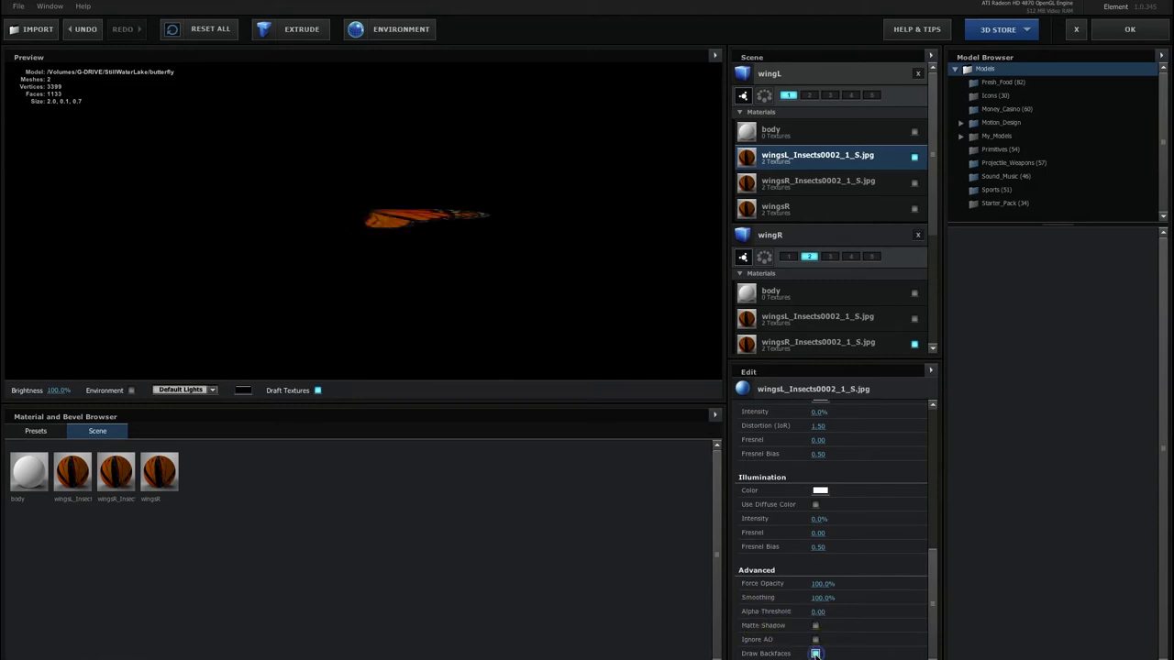
Step: Turn on Draw Backfaces for the wingsR material as well
{"action": "left_click", "coordinate": [534, 238]}
{"action": "left_click_drag", "start_coordinate": [478, 285], "coordinate": [472, 293]}
{"action": "scroll", "coordinate": [837, 307], "scroll_direction": "down", "scroll_amount": 1}
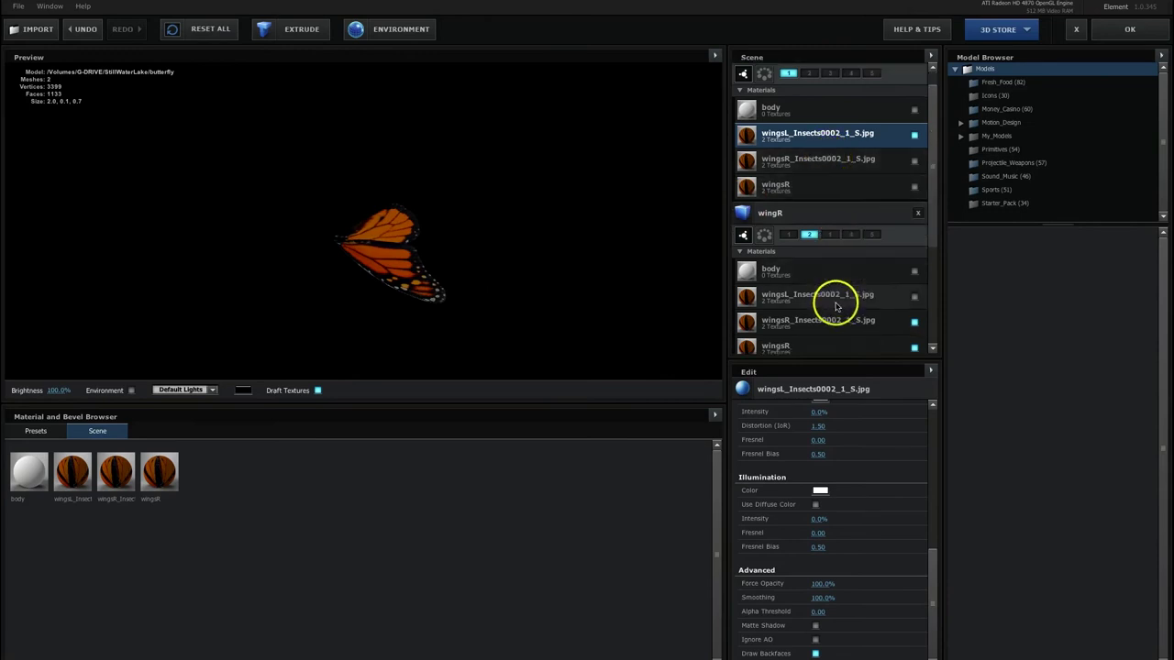
{"action": "left_click", "coordinate": [837, 314]}
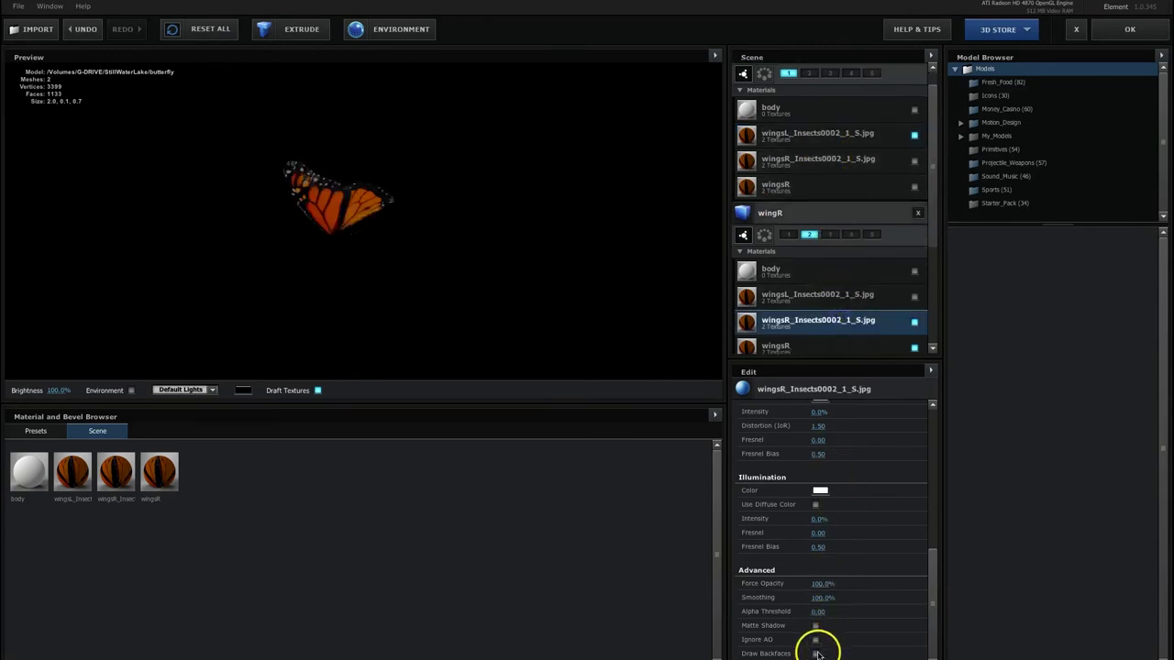
{"action": "left_click", "coordinate": [828, 345]}
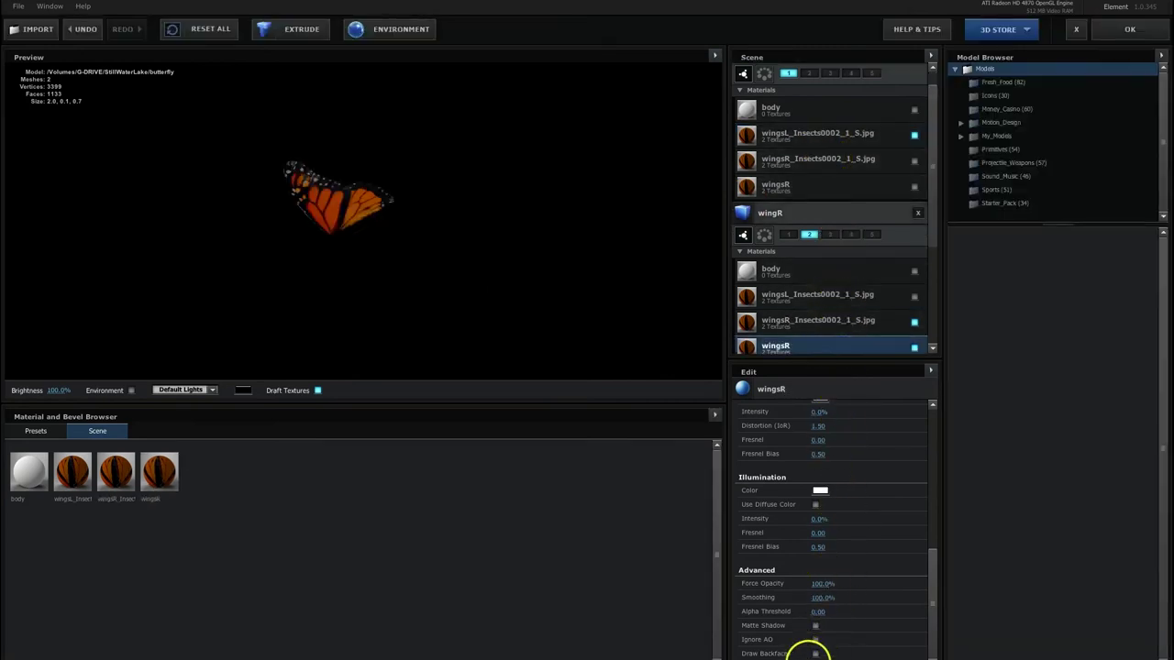
{"action": "left_click", "coordinate": [815, 653]}
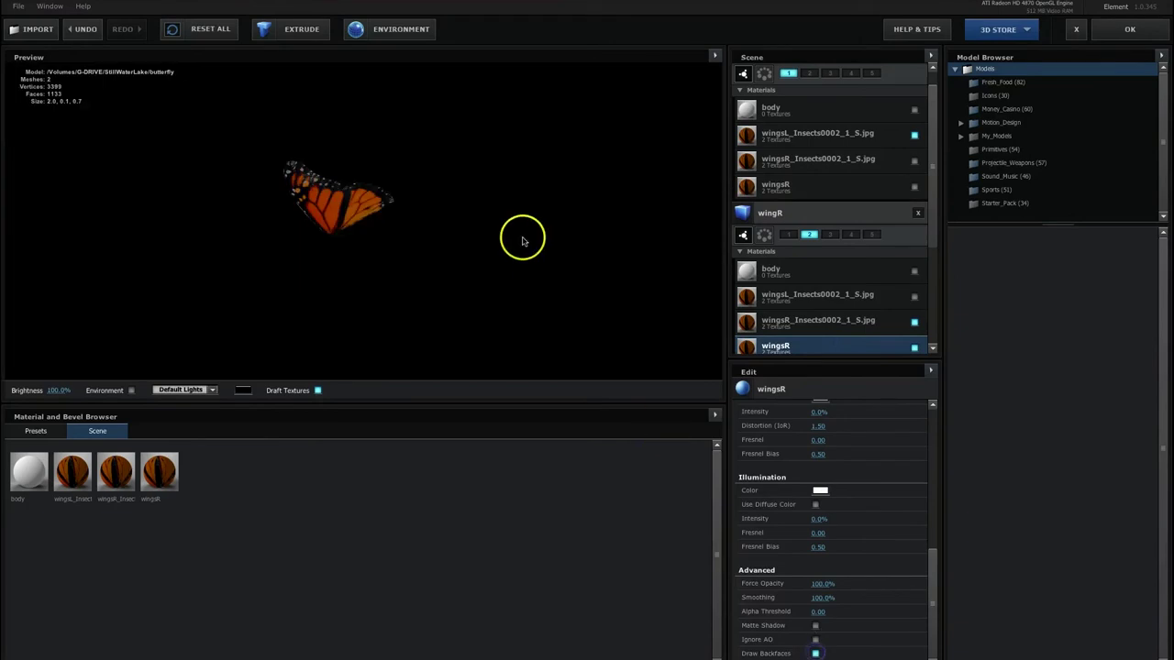
{"action": "left_click", "coordinate": [355, 30]}
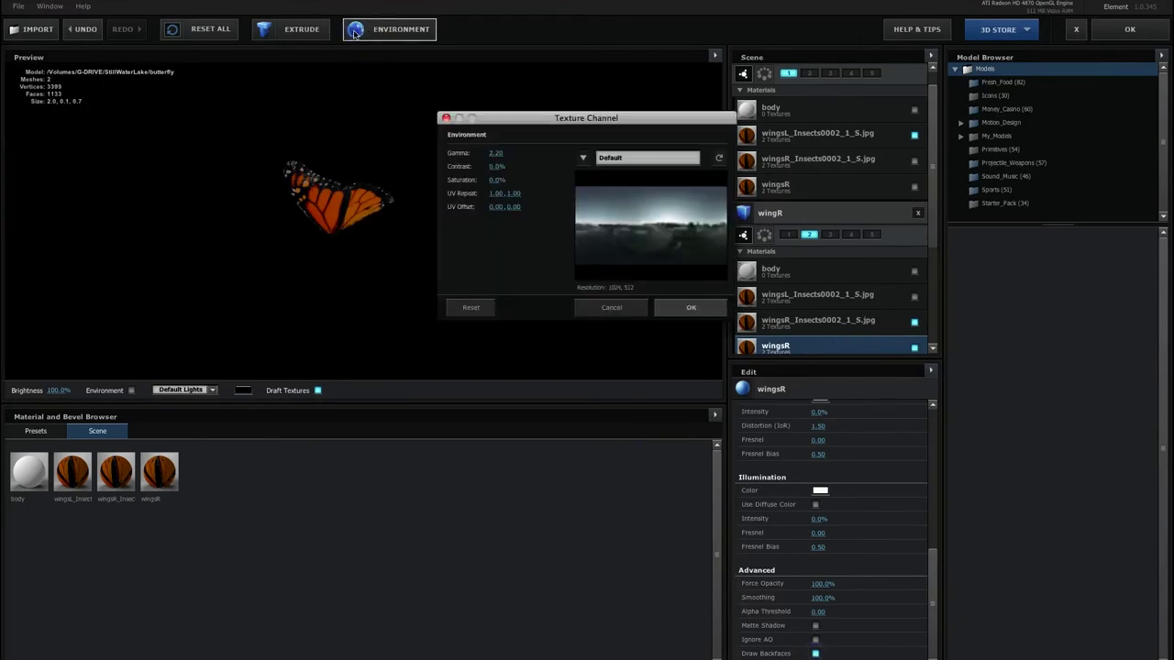
Step: Load buttery_env_map.png from G-DRIVE > StillWaterLake > VFXphotos as the environment
{"action": "left_click", "coordinate": [582, 163]}
{"action": "left_click", "coordinate": [588, 159]}
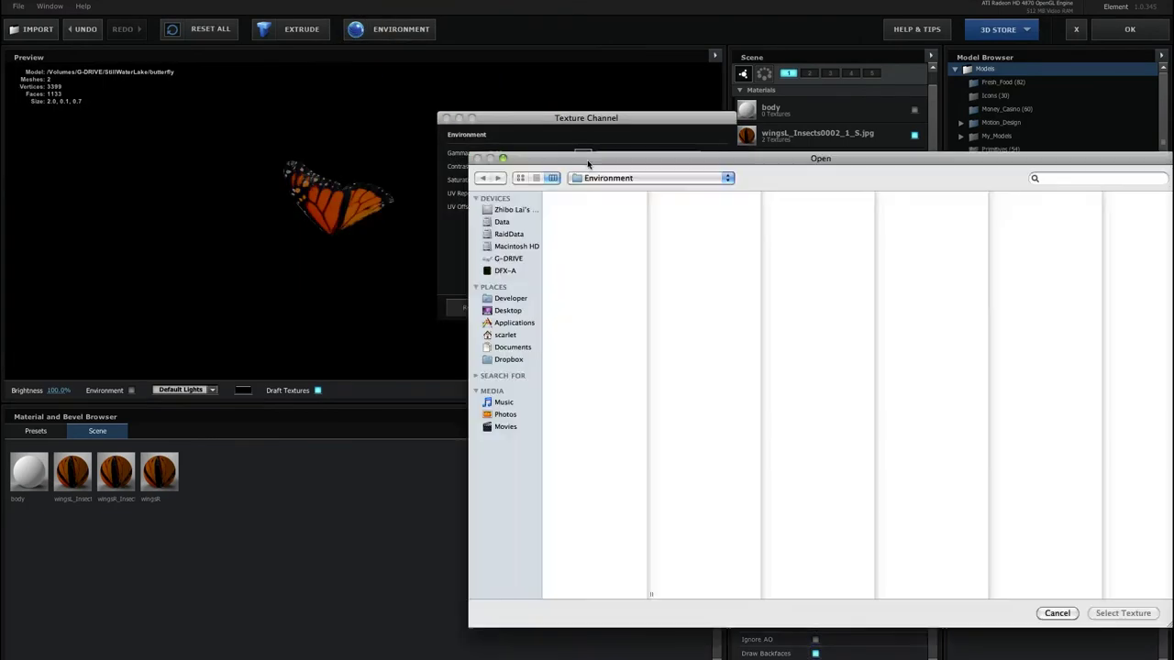
{"action": "left_click", "coordinate": [505, 259]}
{"action": "left_click", "coordinate": [573, 263]}
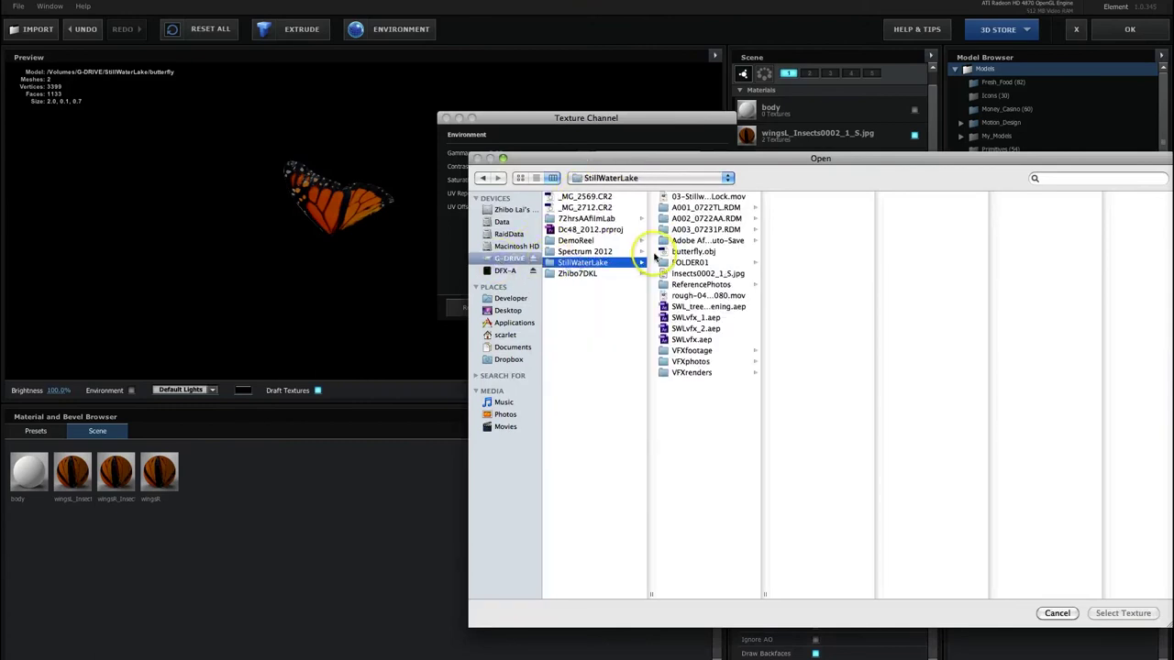
{"action": "left_click", "coordinate": [703, 362]}
{"action": "left_click", "coordinate": [835, 196]}
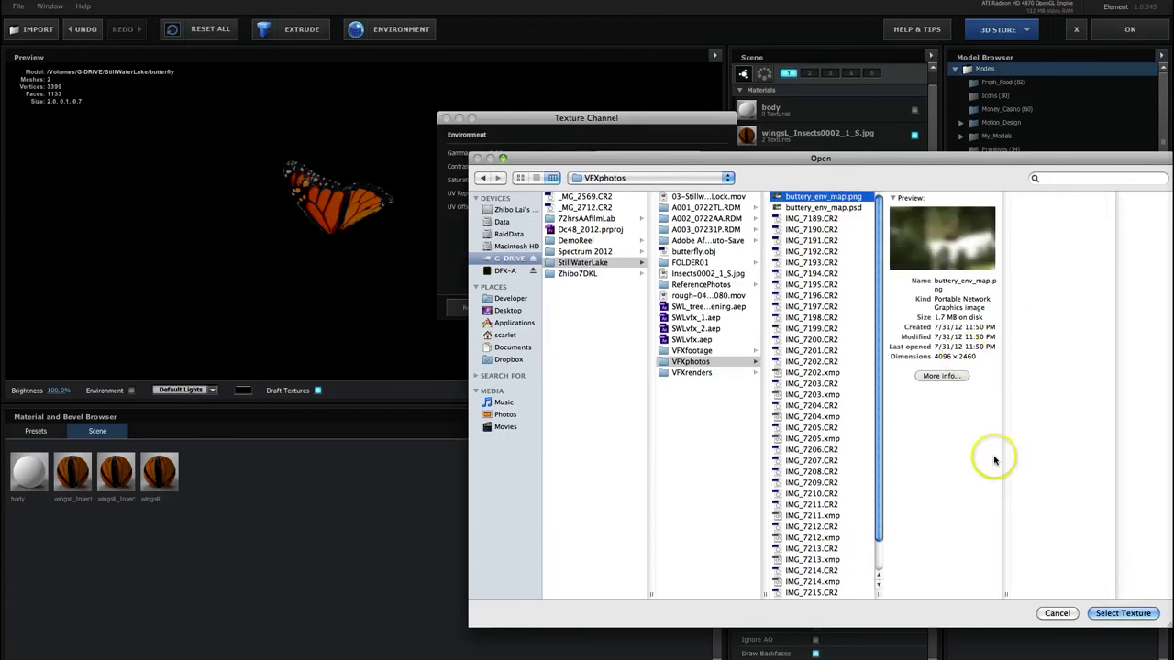
{"action": "left_click", "coordinate": [1136, 614]}
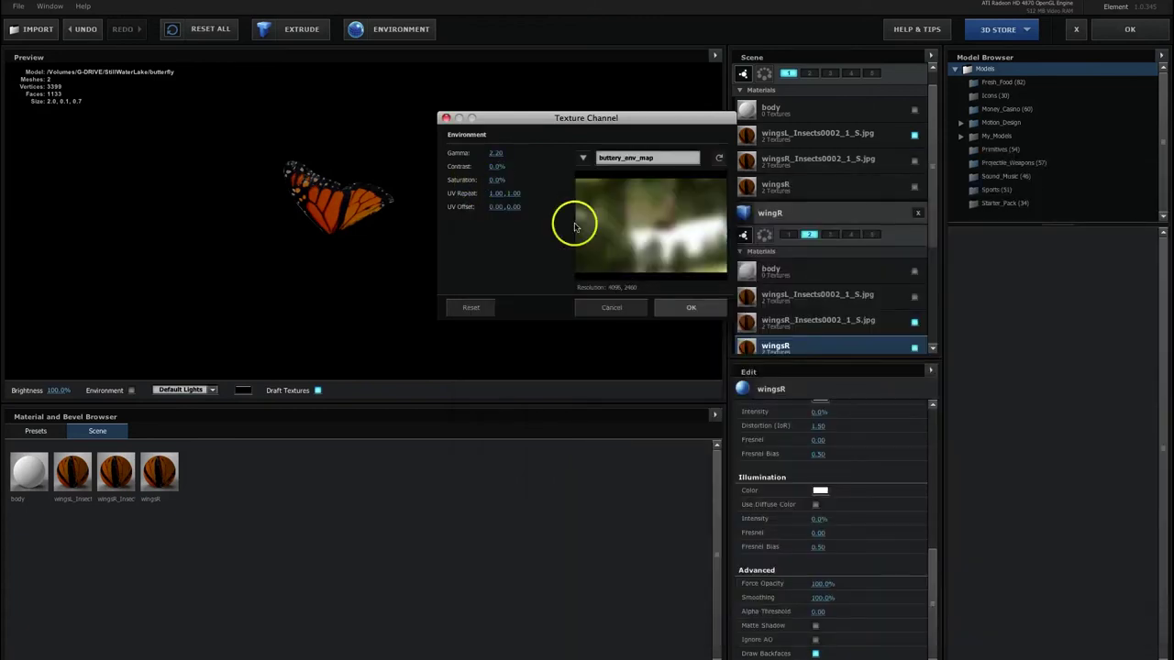
{"action": "left_click", "coordinate": [687, 310]}
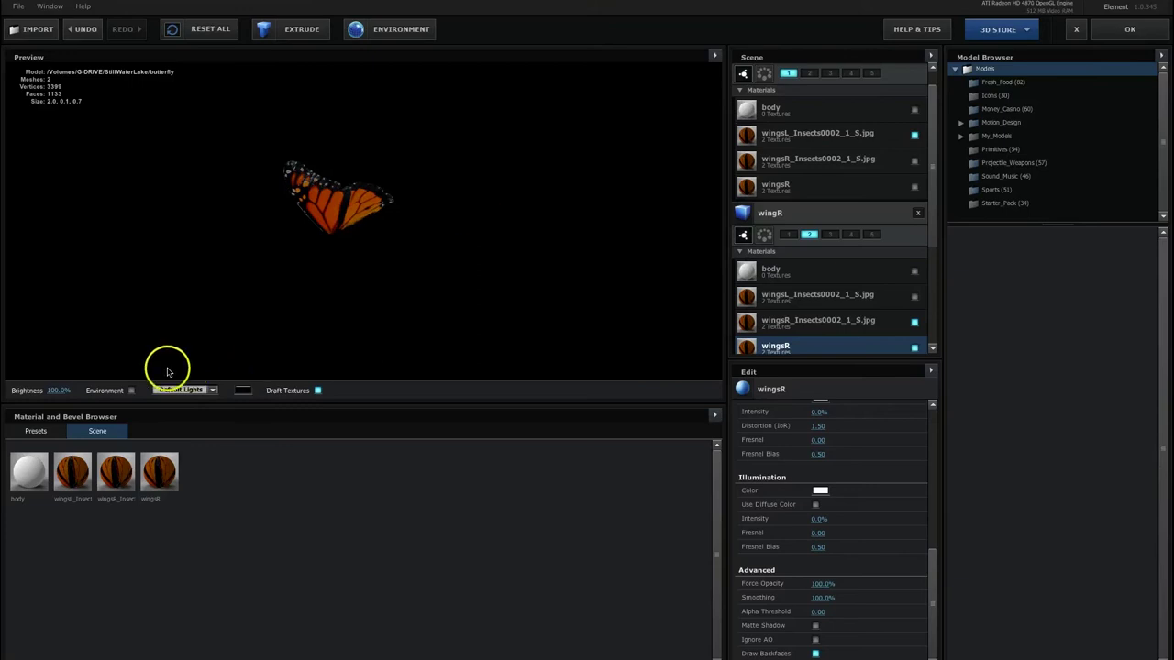
Step: Show the environment behind the butterfly in the preview and apply the scene
{"action": "left_click", "coordinate": [130, 390]}
{"action": "left_click_drag", "start_coordinate": [304, 262], "coordinate": [382, 208]}
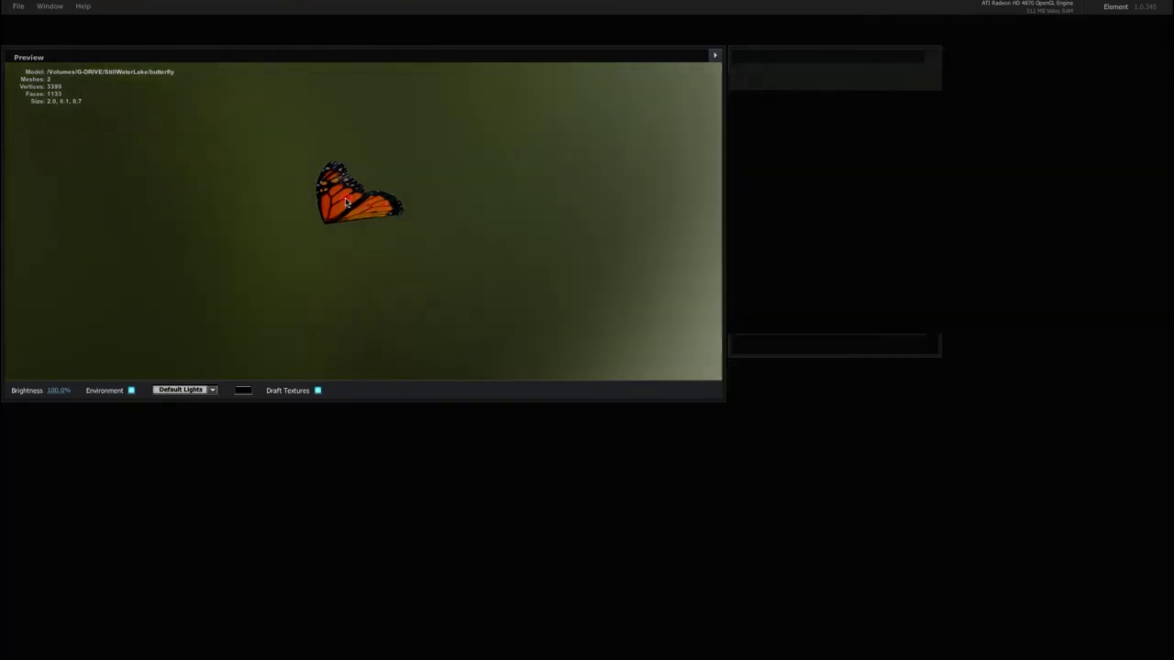
{"action": "left_click", "coordinate": [383, 237]}
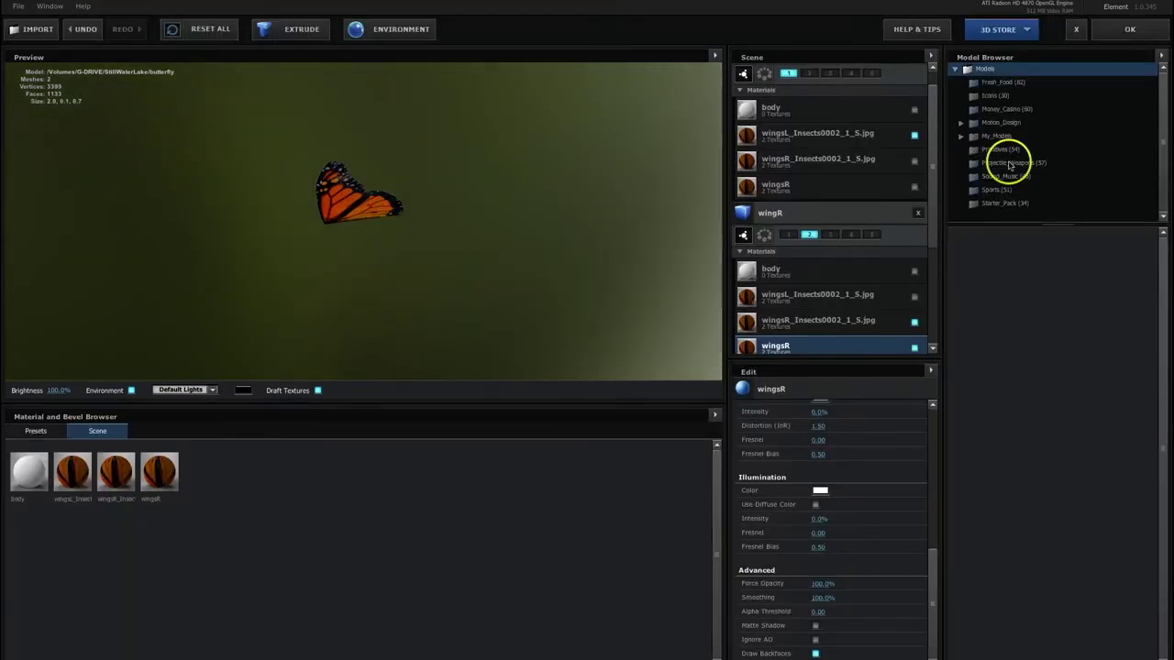
{"action": "left_click", "coordinate": [1141, 34]}
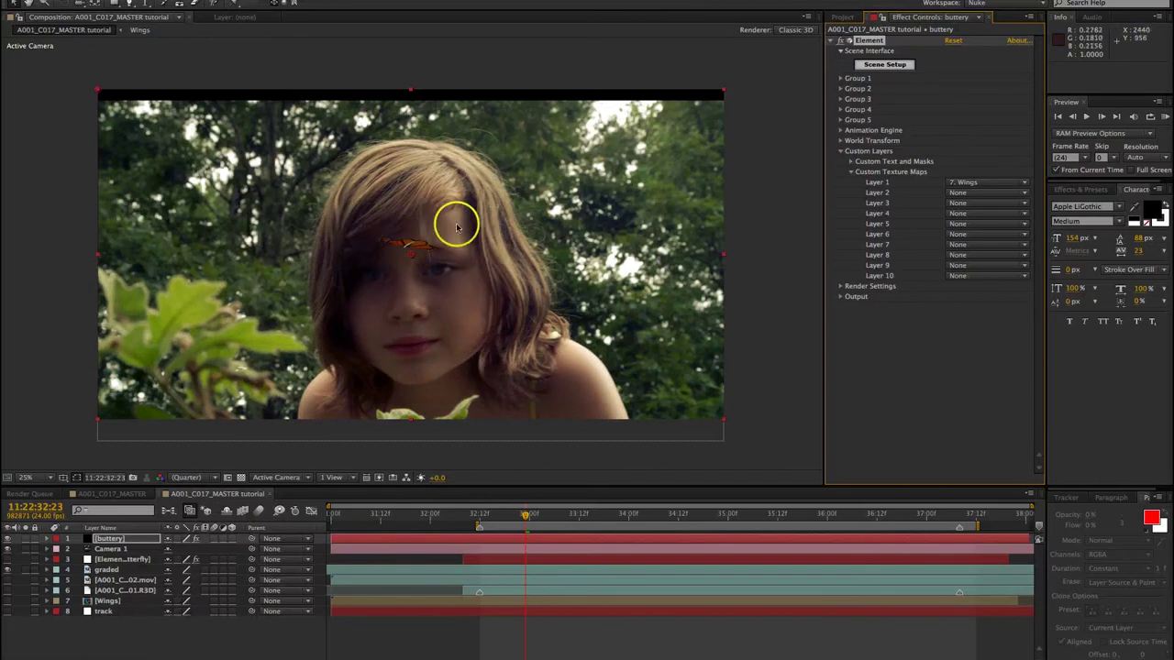
Step: Select the buttery layer and collapse the Element effect's Custom Layers settings
{"action": "left_click", "coordinate": [140, 539]}
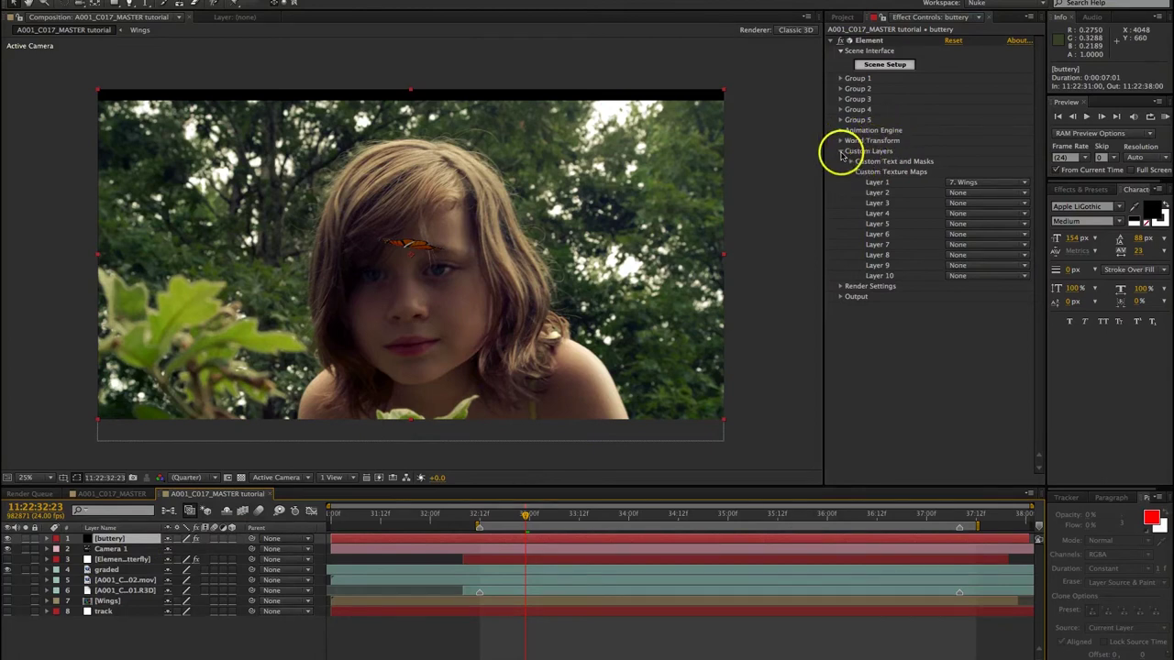
{"action": "left_click", "coordinate": [841, 151]}
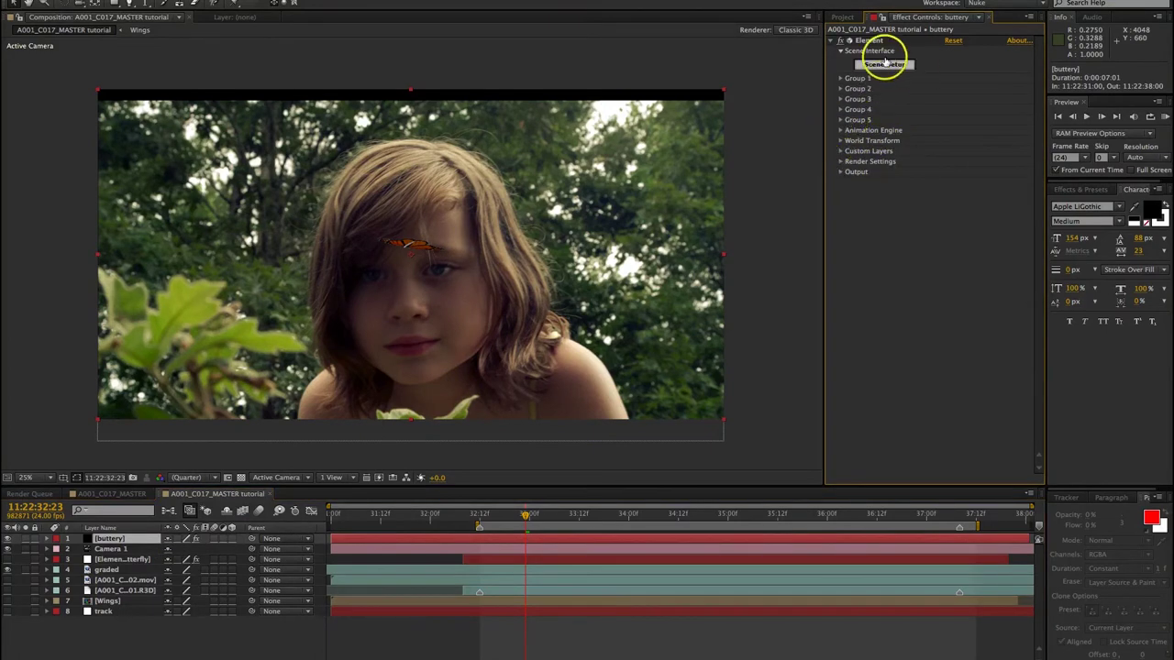
{"action": "left_click", "coordinate": [884, 64]}
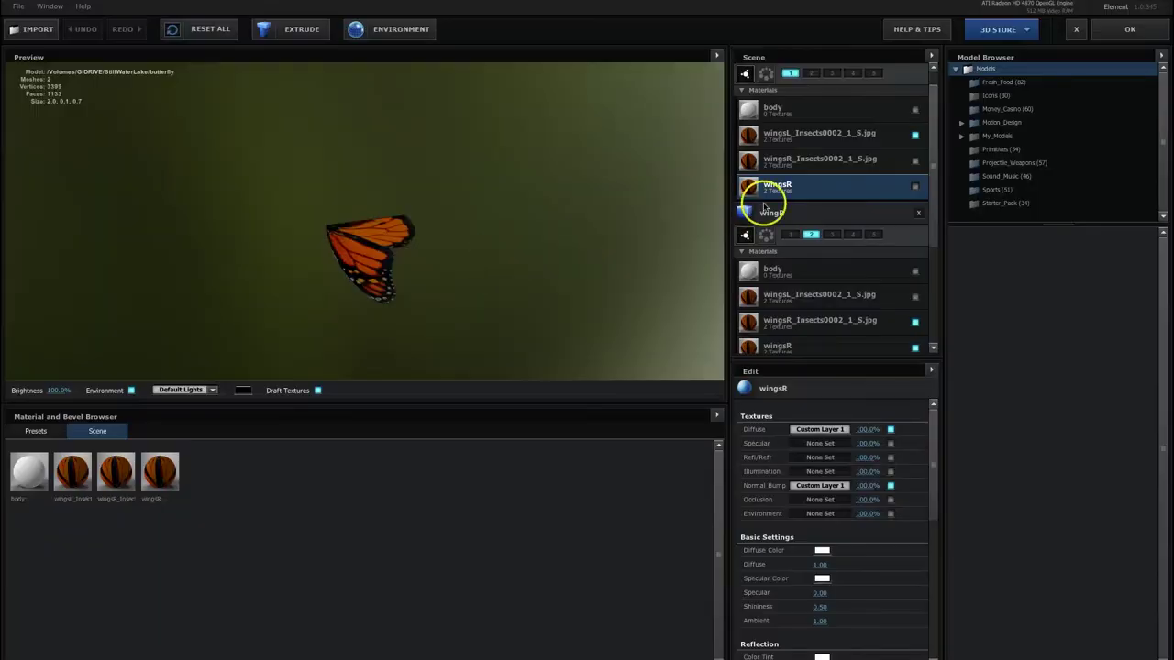
Step: Try Shiny and Black_Hole on the body, then settle on Pro_Shaders Organic 'electron'
{"action": "scroll", "coordinate": [812, 230], "scroll_direction": "down", "scroll_amount": 6}
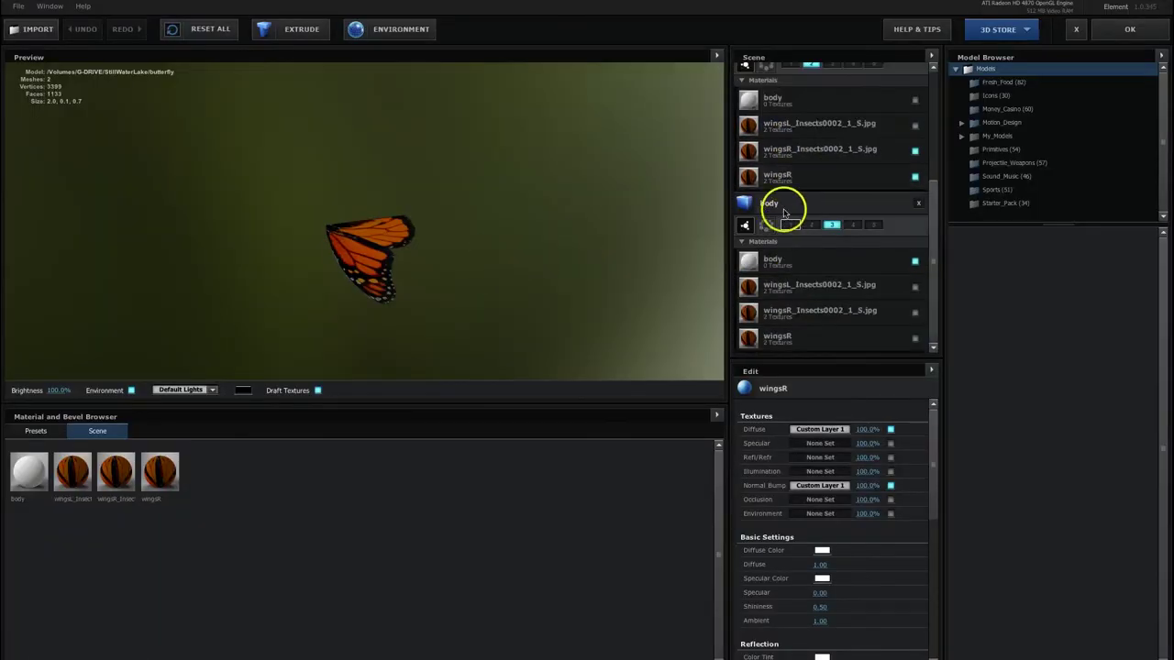
{"action": "left_click", "coordinate": [780, 205]}
{"action": "left_click", "coordinate": [51, 435]}
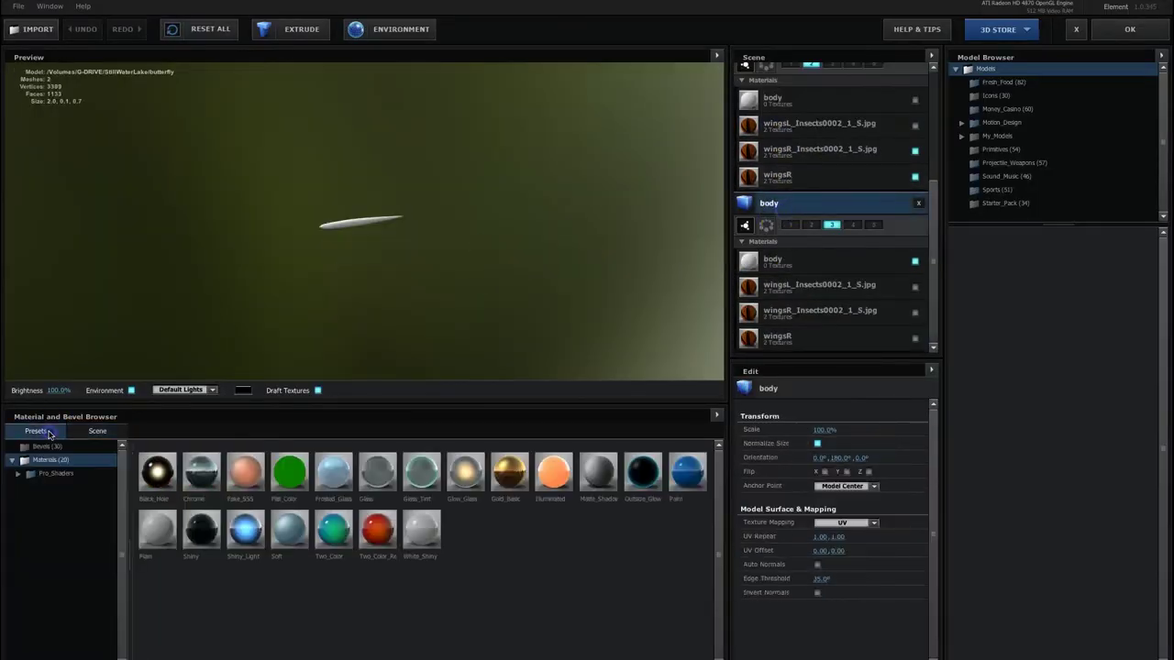
{"action": "left_click_drag", "start_coordinate": [207, 538], "coordinate": [358, 227]}
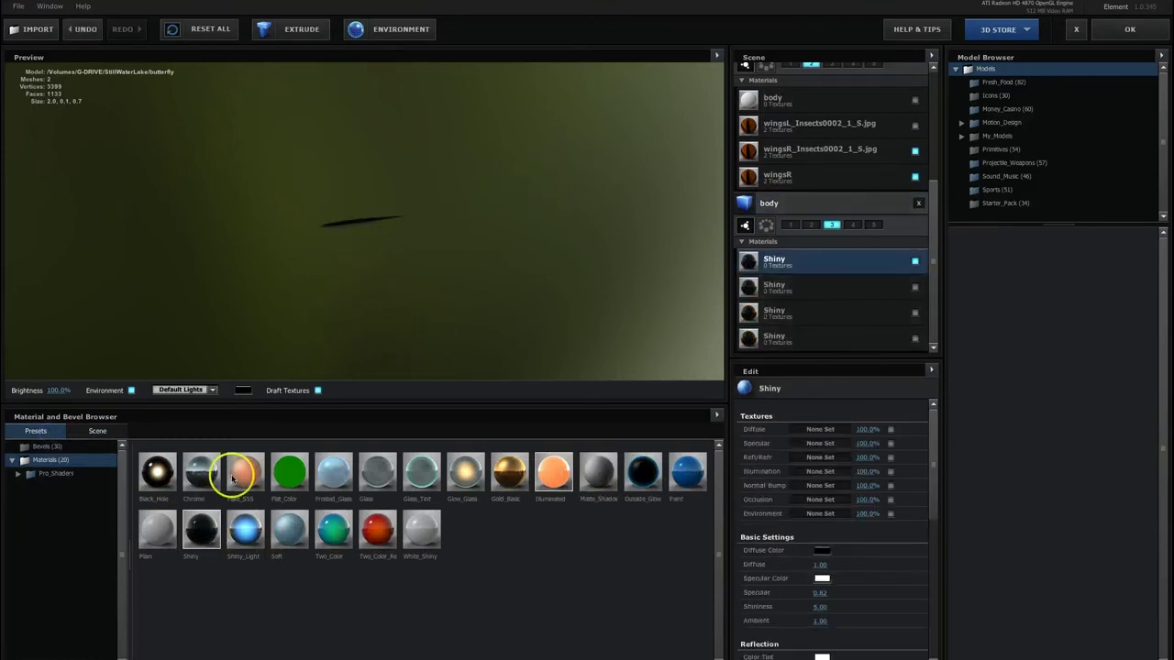
{"action": "left_click_drag", "start_coordinate": [163, 472], "coordinate": [364, 222]}
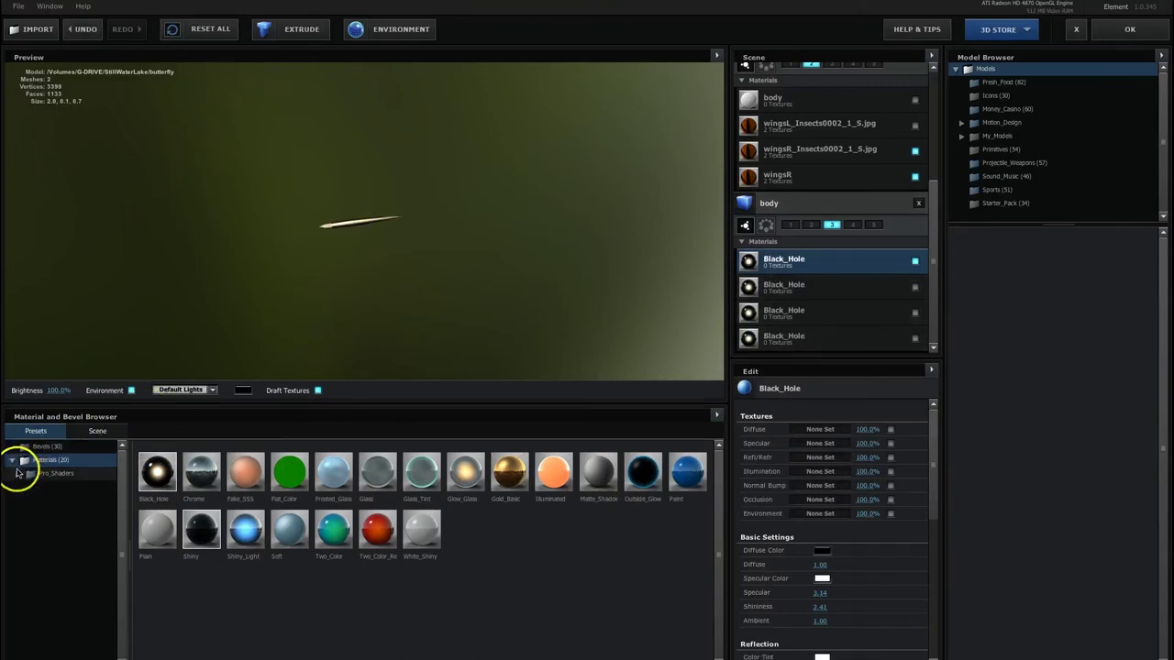
{"action": "left_click", "coordinate": [39, 475]}
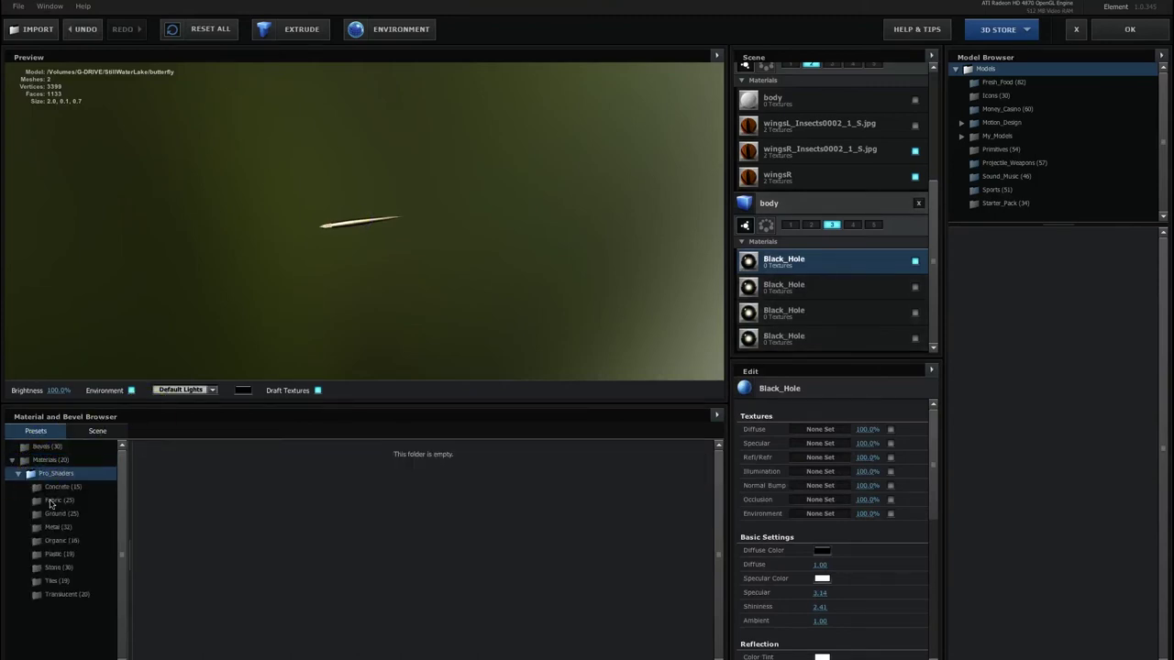
{"action": "left_click", "coordinate": [64, 540]}
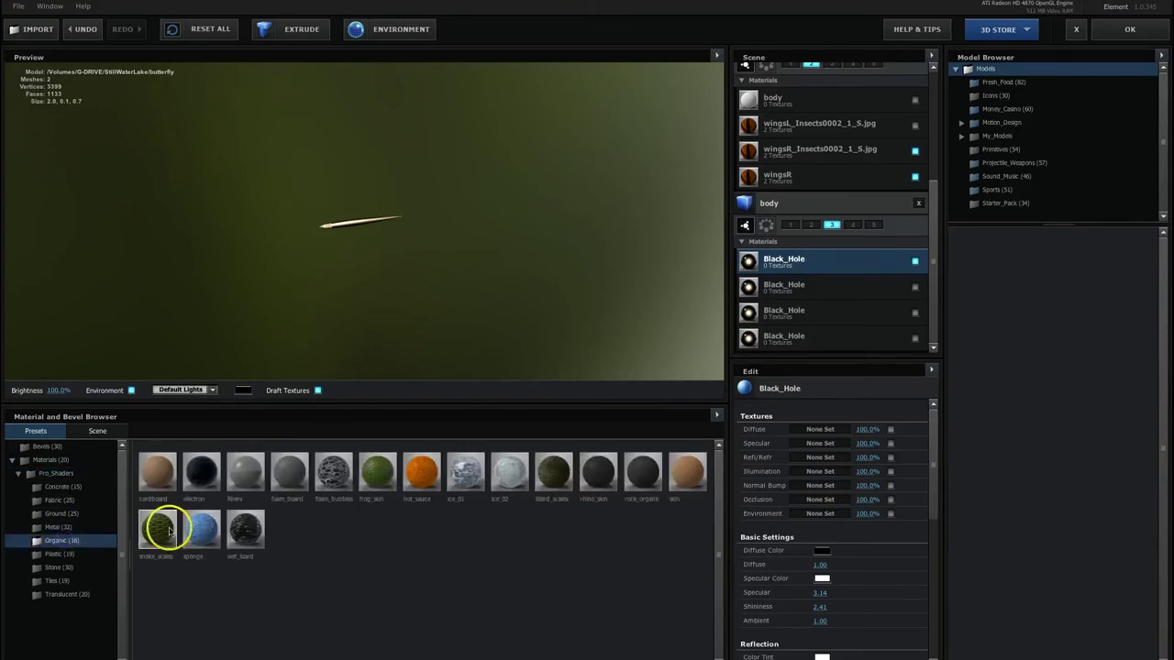
{"action": "left_click_drag", "start_coordinate": [201, 473], "coordinate": [358, 257]}
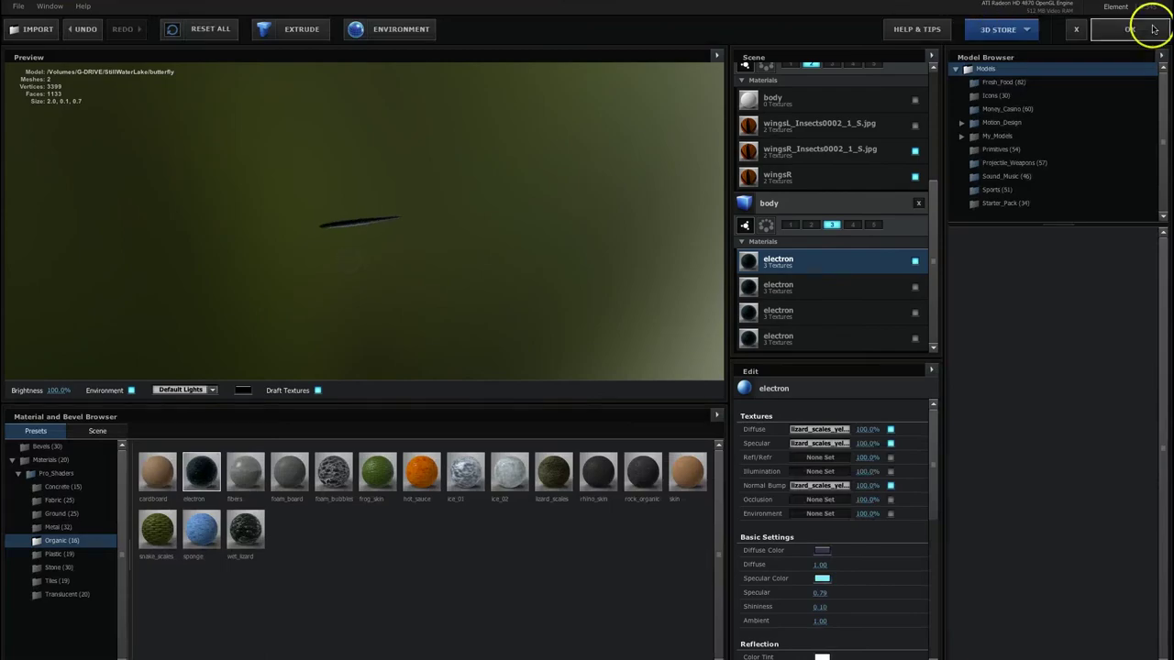
{"action": "left_click", "coordinate": [1137, 29]}
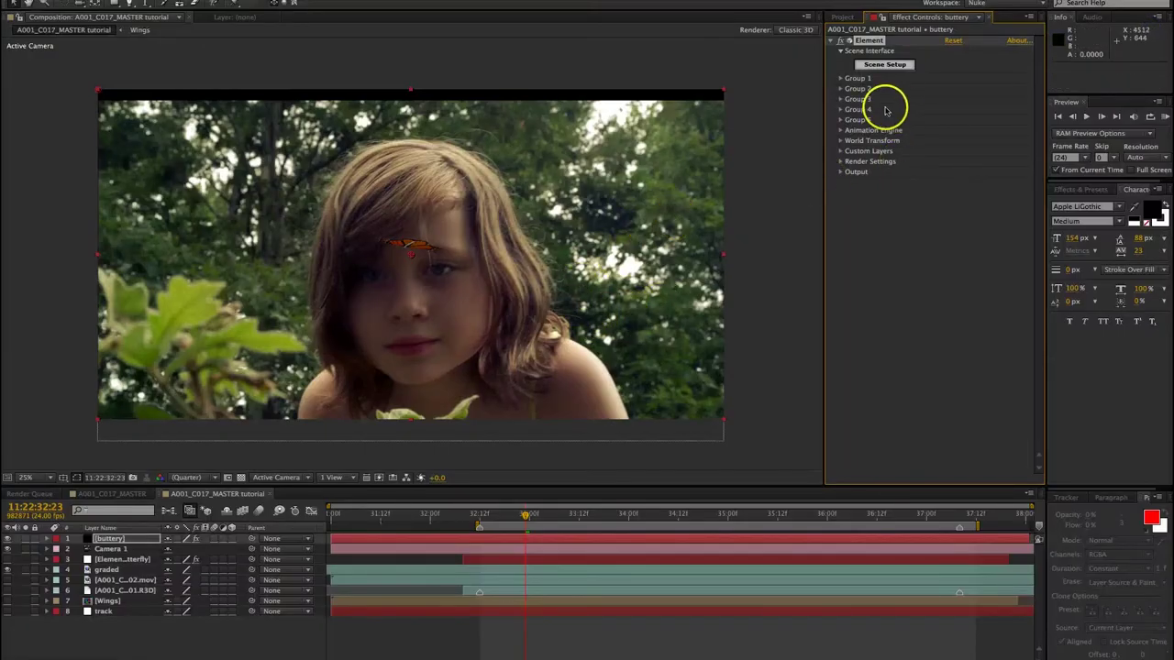
Step: Set Element's World Transform Position XY to -635, 621 and Y Rotation to -2°
{"action": "left_click", "coordinate": [842, 141]}
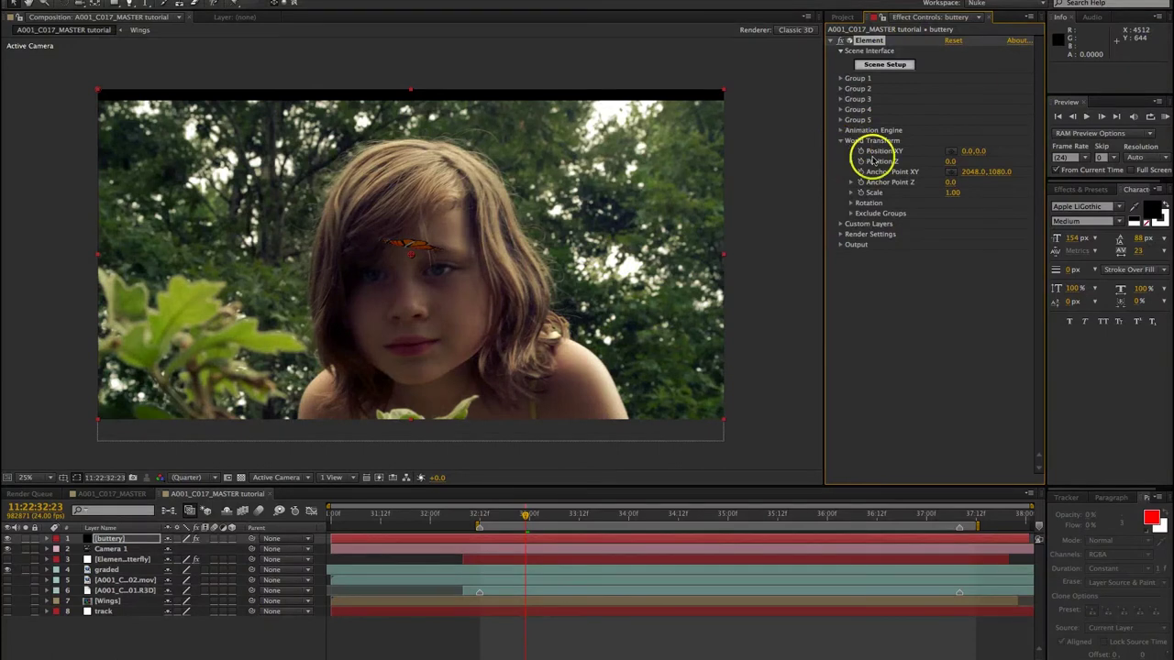
{"action": "left_click", "coordinate": [970, 154]}
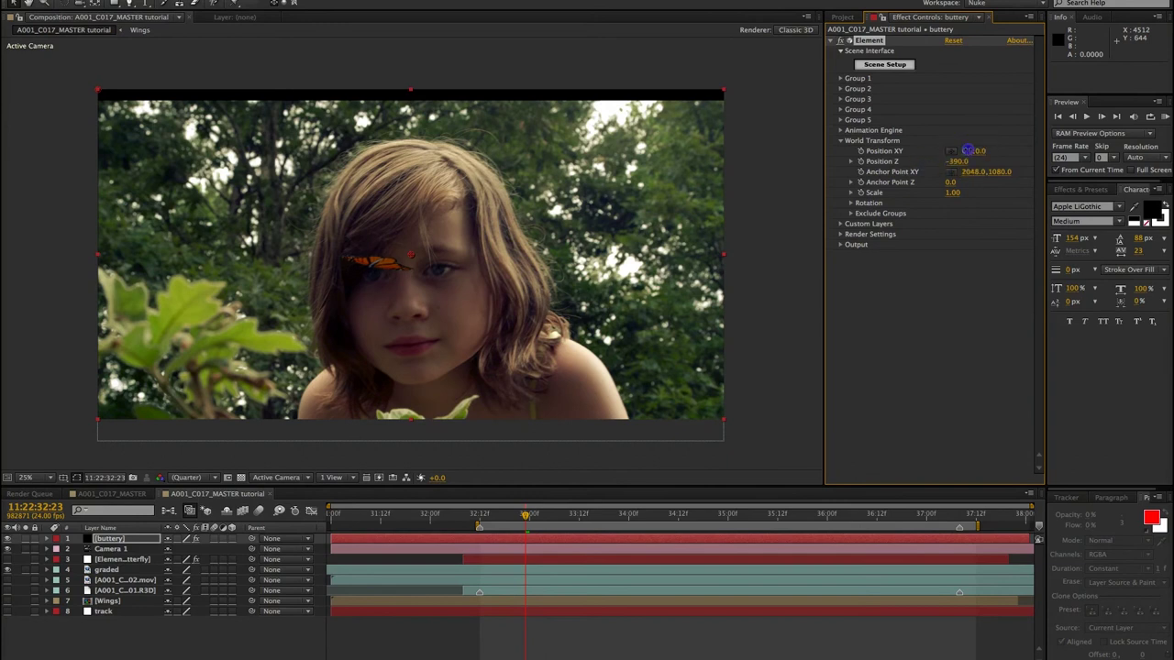
{"action": "left_click_drag", "start_coordinate": [969, 151], "coordinate": [935, 150]}
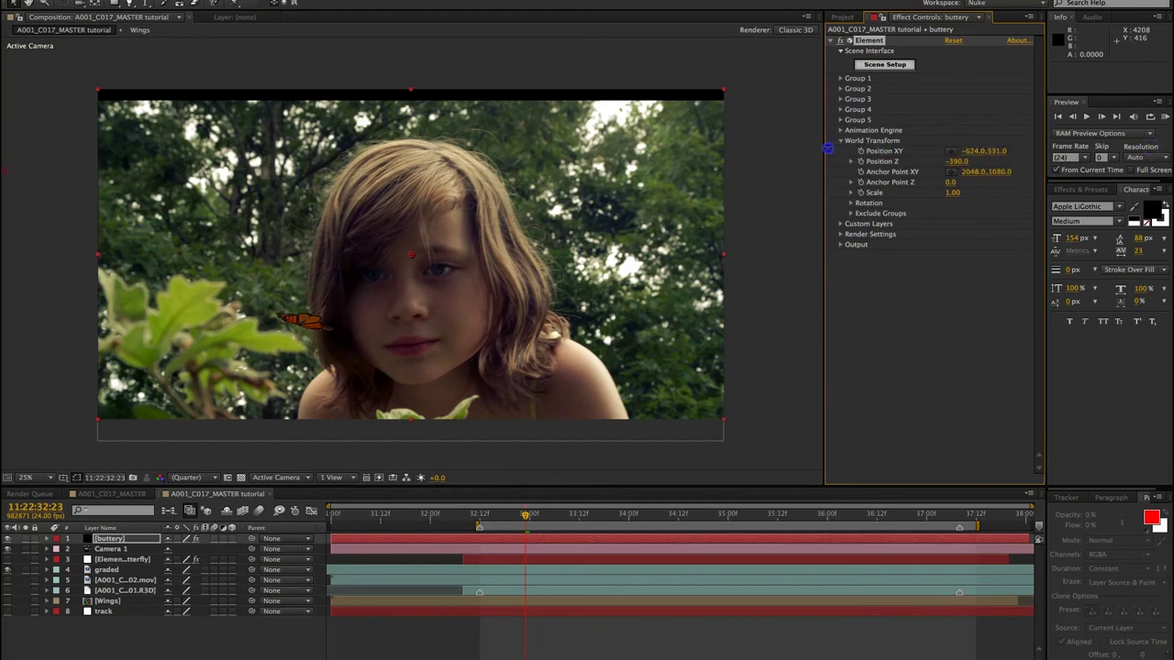
{"action": "left_click_drag", "start_coordinate": [1000, 150], "coordinate": [993, 152]}
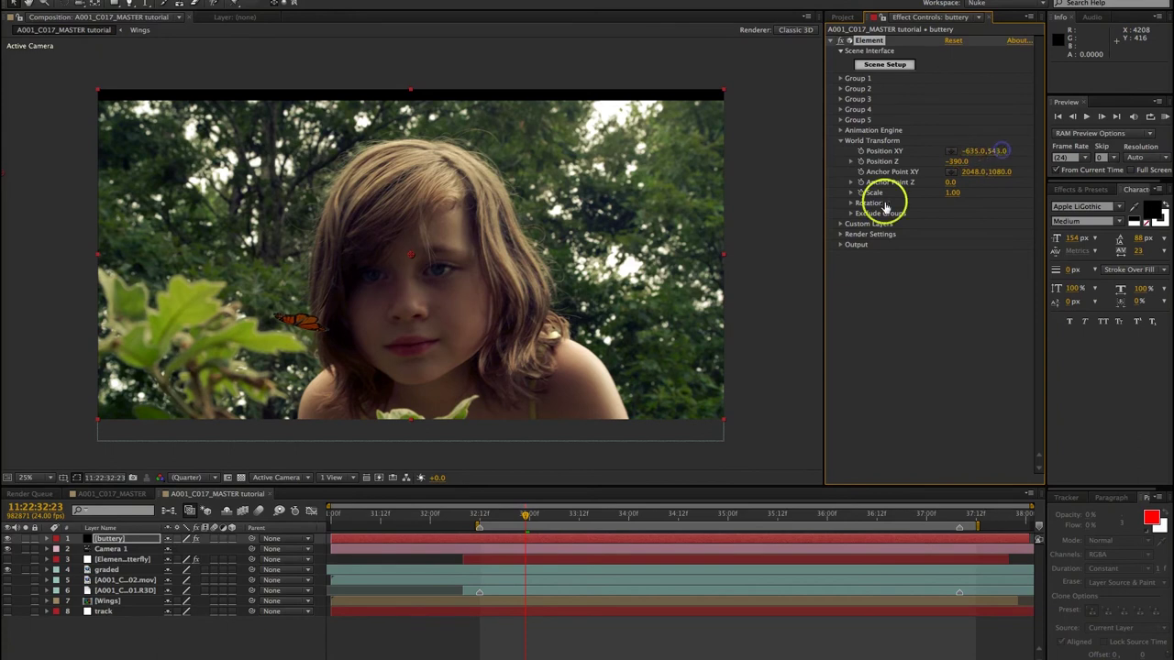
{"action": "left_click", "coordinate": [850, 203]}
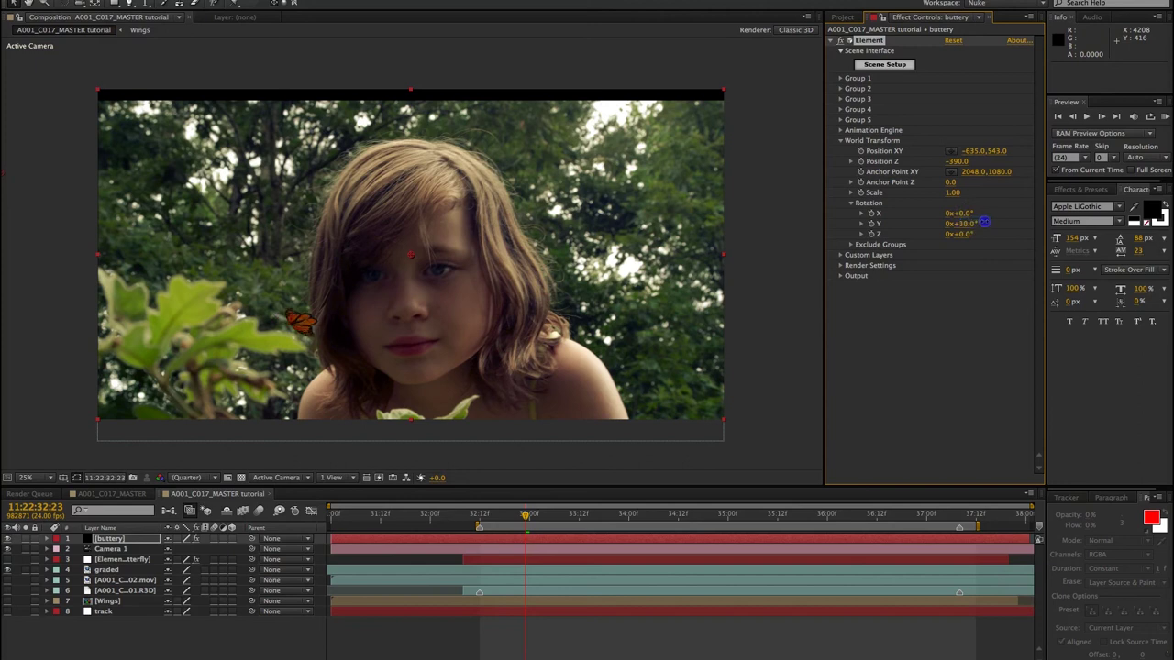
{"action": "left_click", "coordinate": [995, 151]}
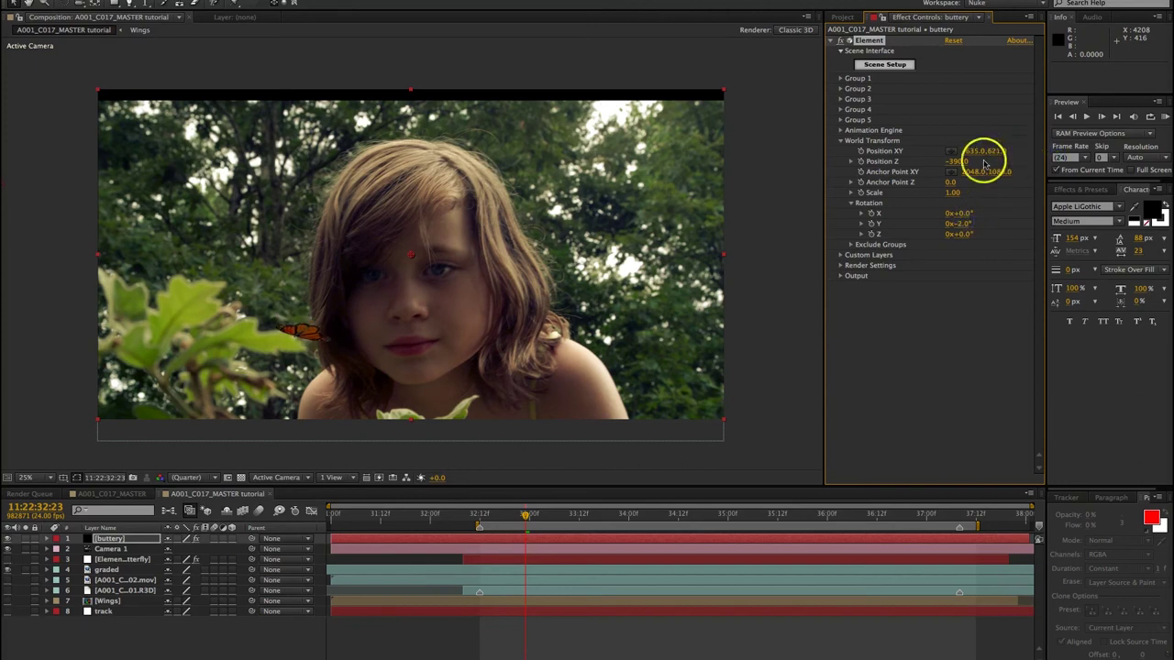
{"action": "left_click", "coordinate": [897, 349]}
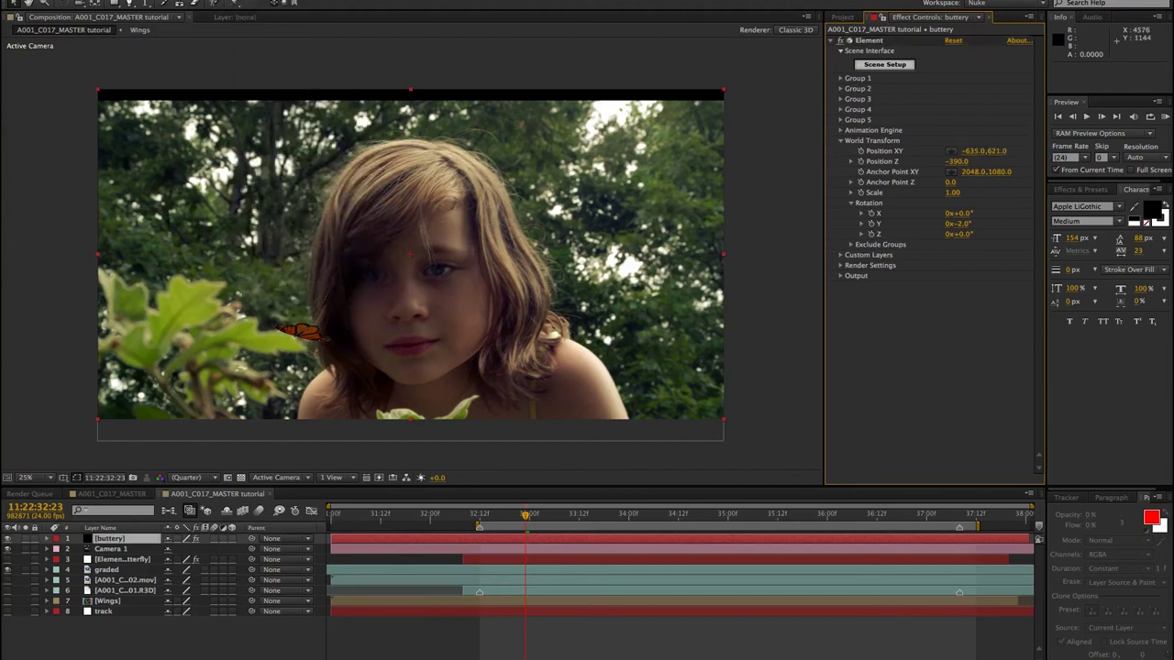
{"action": "left_click", "coordinate": [266, 0]}
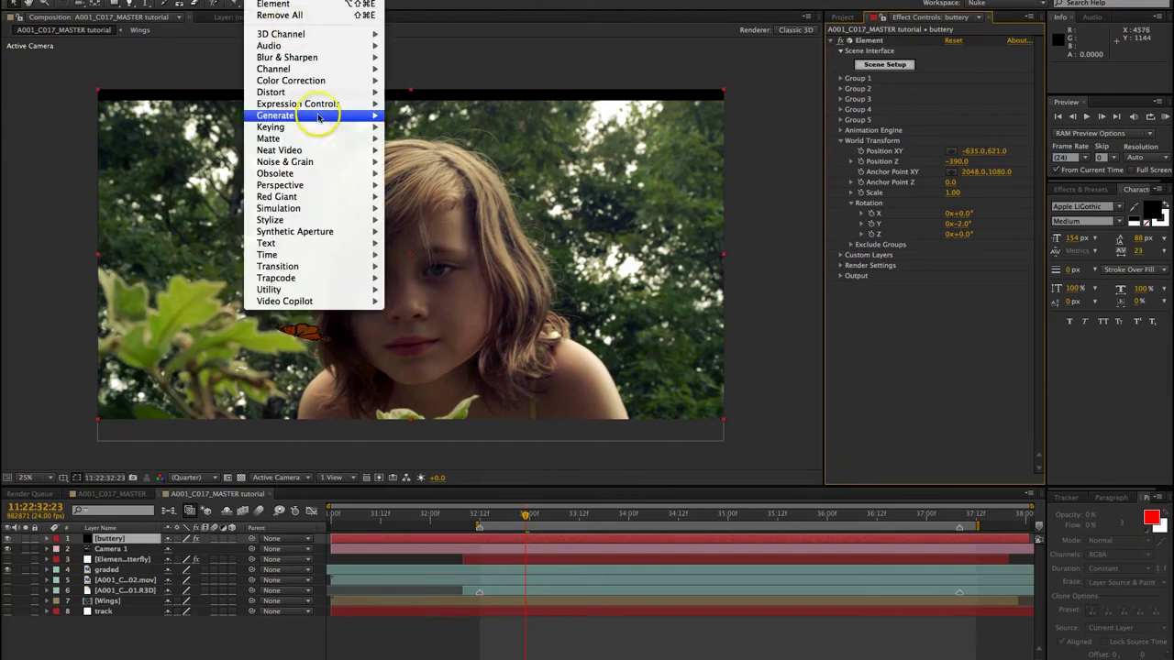
Step: Add a Slider Control to the buttery layer, deleting the mistakenly added Layer Control
{"action": "mouse_move", "coordinate": [309, 104]}
{"action": "left_click", "coordinate": [420, 151]}
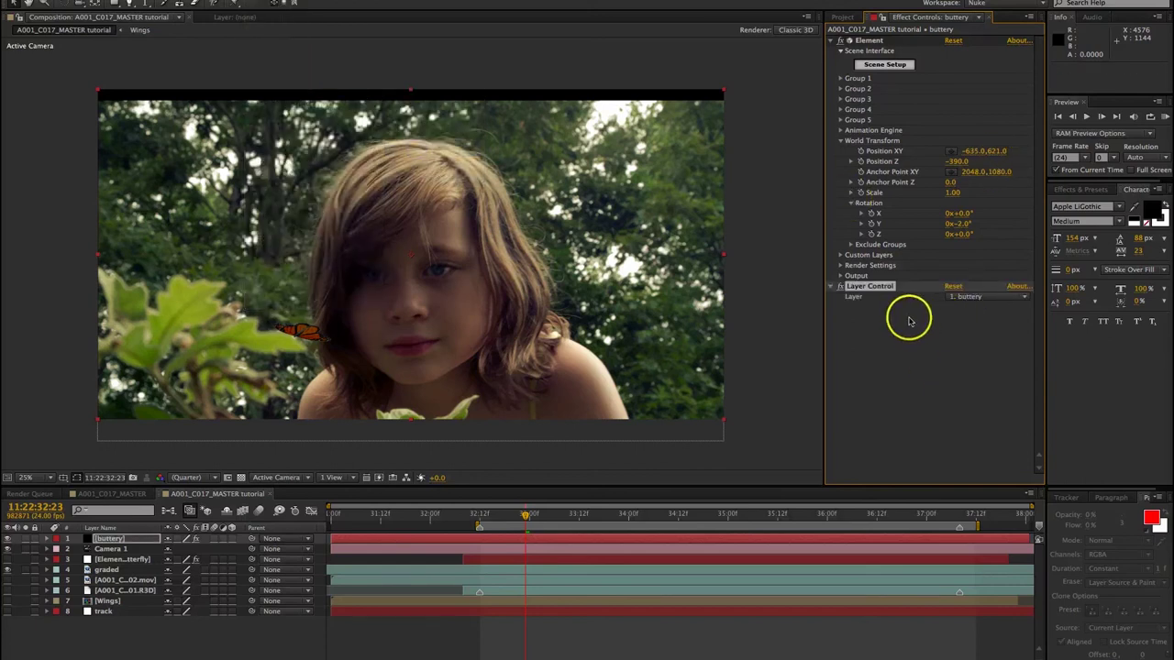
{"action": "key", "text": "Delete"}
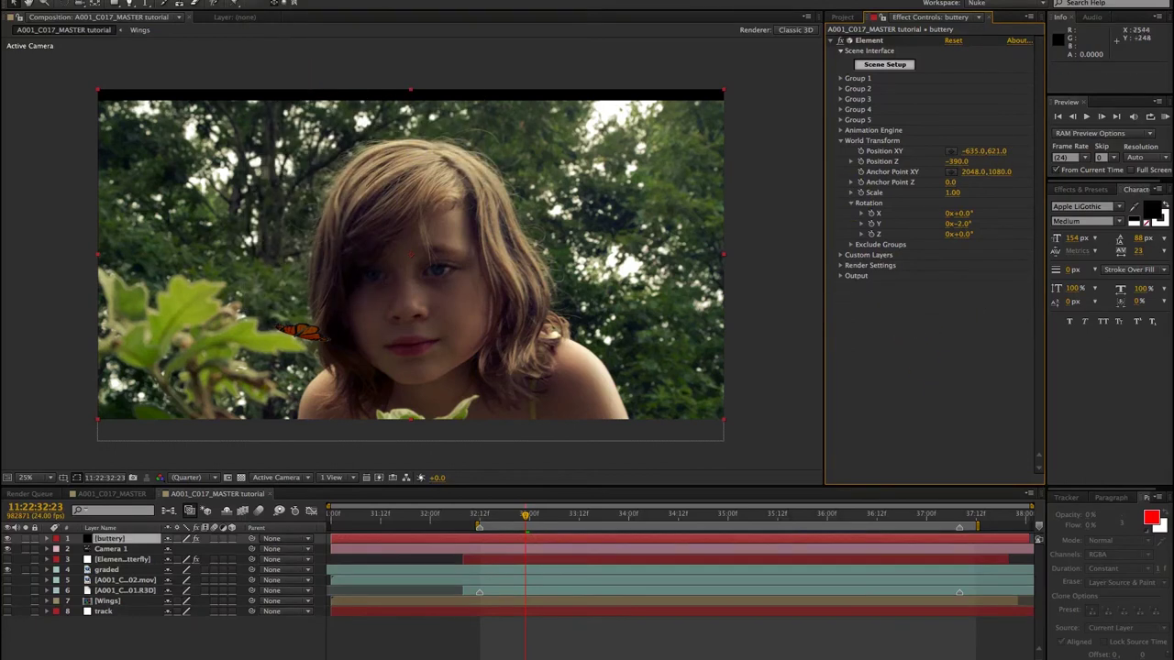
{"action": "left_click", "coordinate": [266, 0]}
{"action": "mouse_move", "coordinate": [298, 103]}
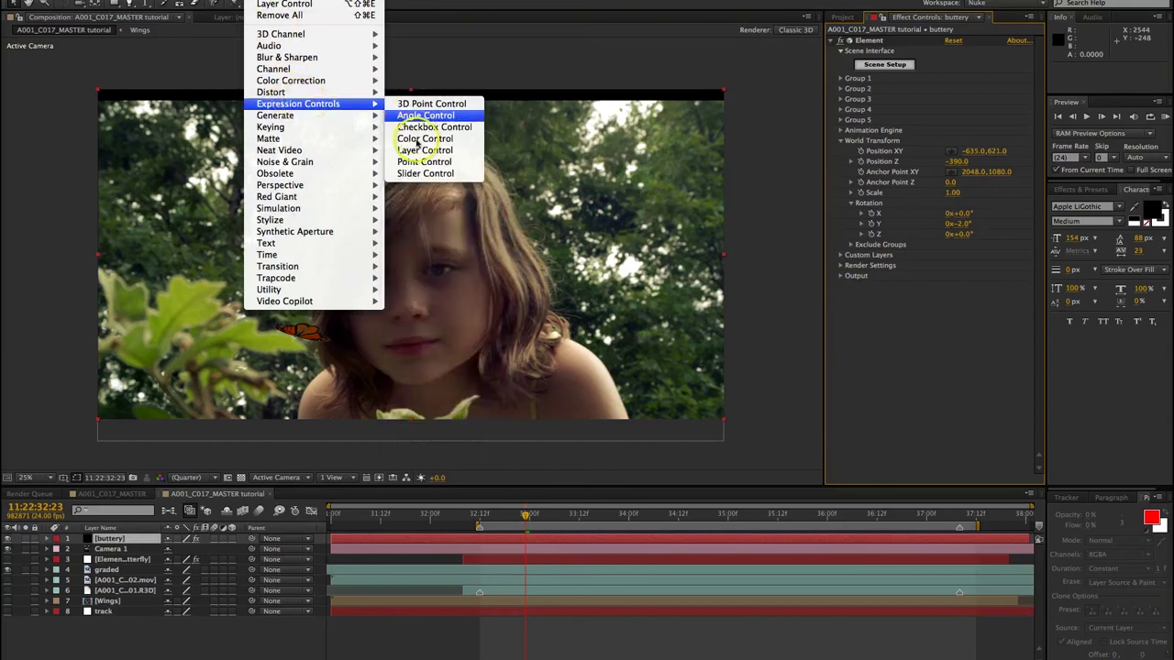
{"action": "left_click", "coordinate": [425, 173]}
{"action": "left_click", "coordinate": [898, 371]}
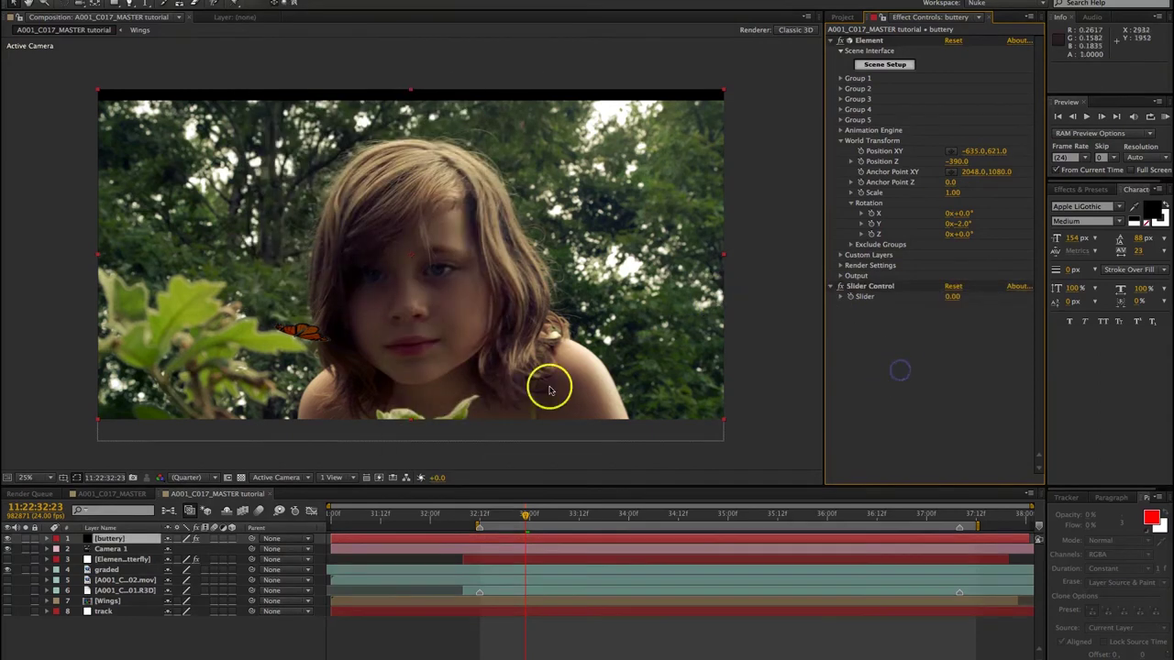
Step: Expand Group 1's particle rotation and scrub its Z rotation to test the wing swing
{"action": "left_click", "coordinate": [841, 79]}
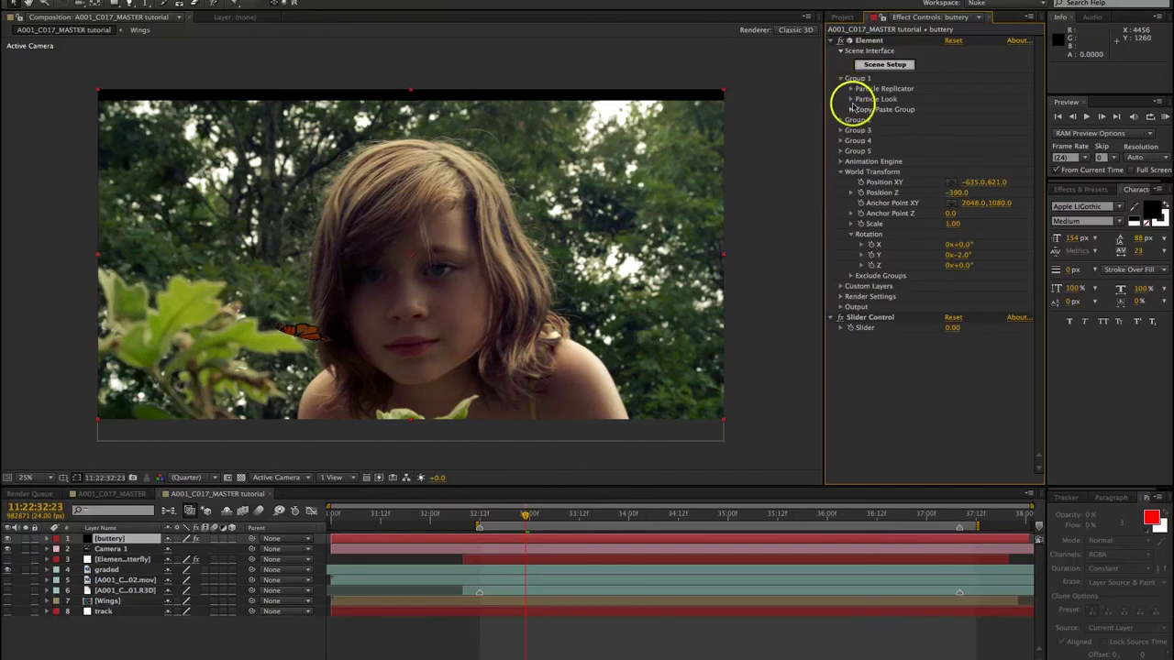
{"action": "left_click", "coordinate": [851, 99]}
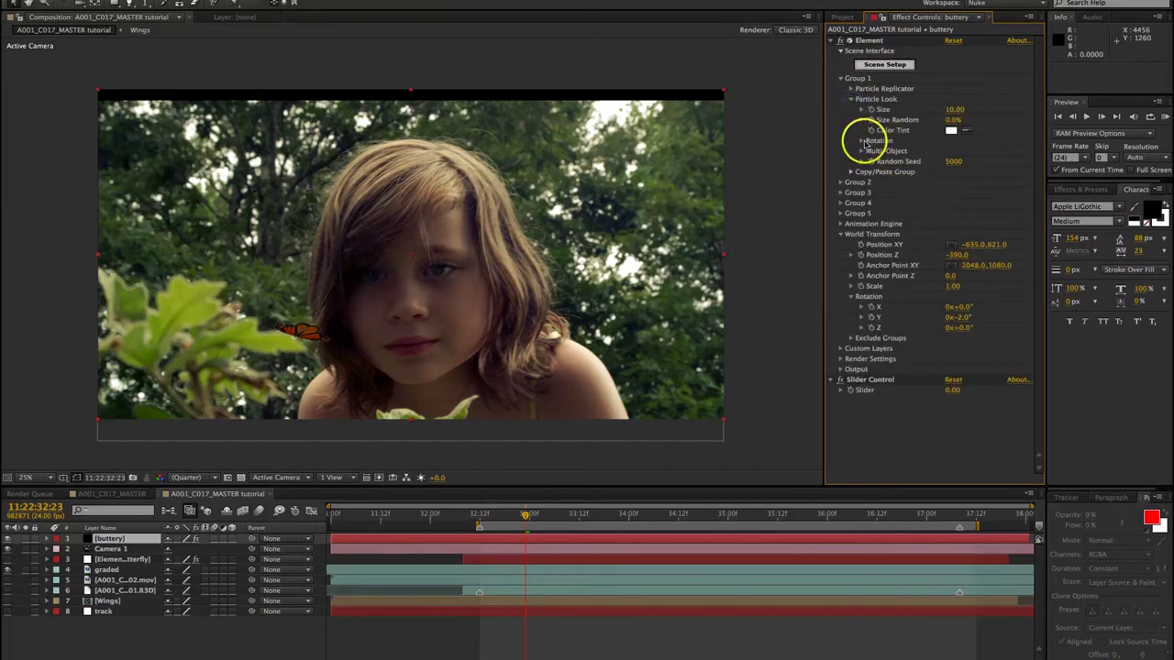
{"action": "left_click", "coordinate": [862, 141]}
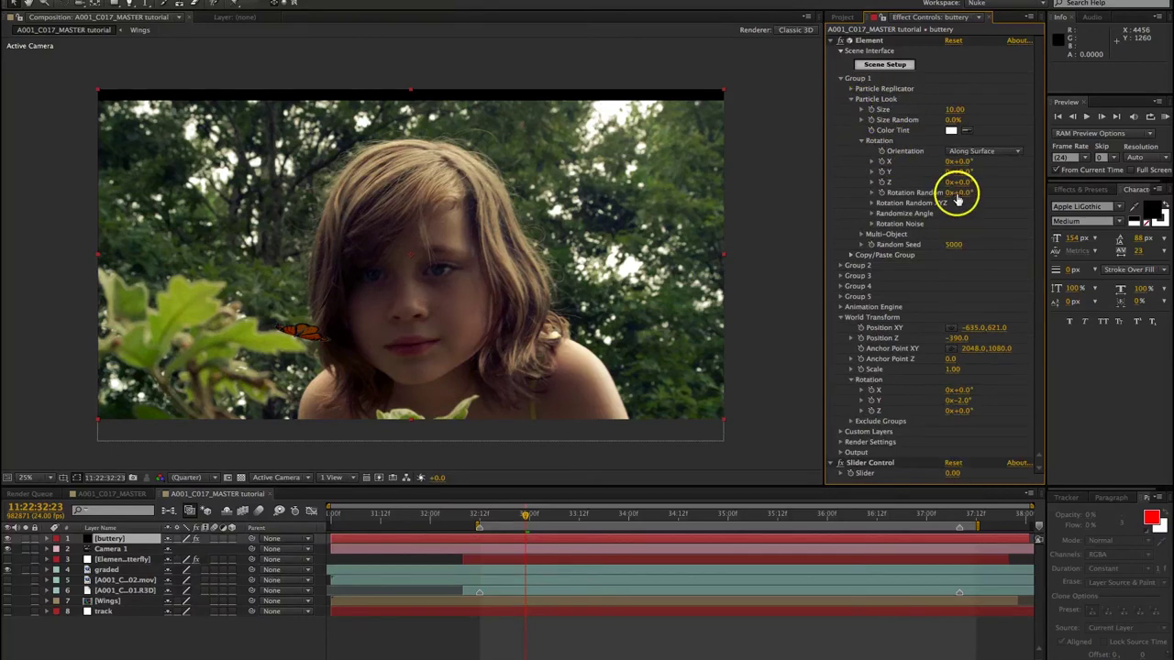
{"action": "left_click_drag", "start_coordinate": [965, 183], "coordinate": [867, 184]}
{"action": "left_click_drag", "start_coordinate": [959, 183], "coordinate": [1046, 191]}
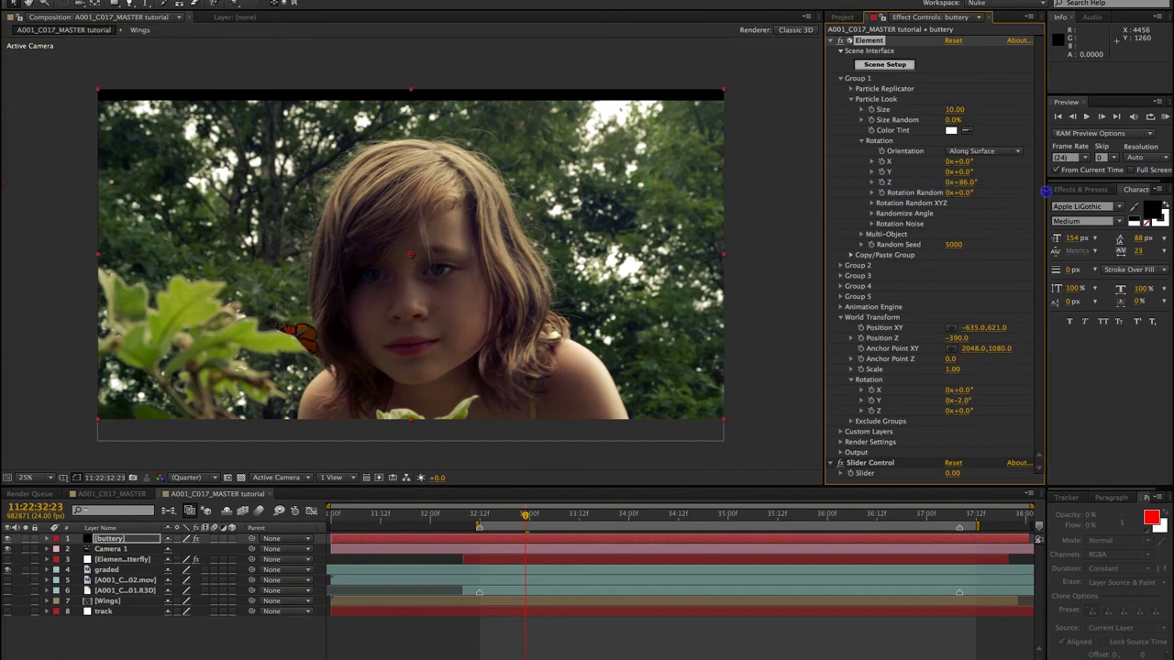
{"action": "left_click_drag", "start_coordinate": [904, 190], "coordinate": [914, 190]}
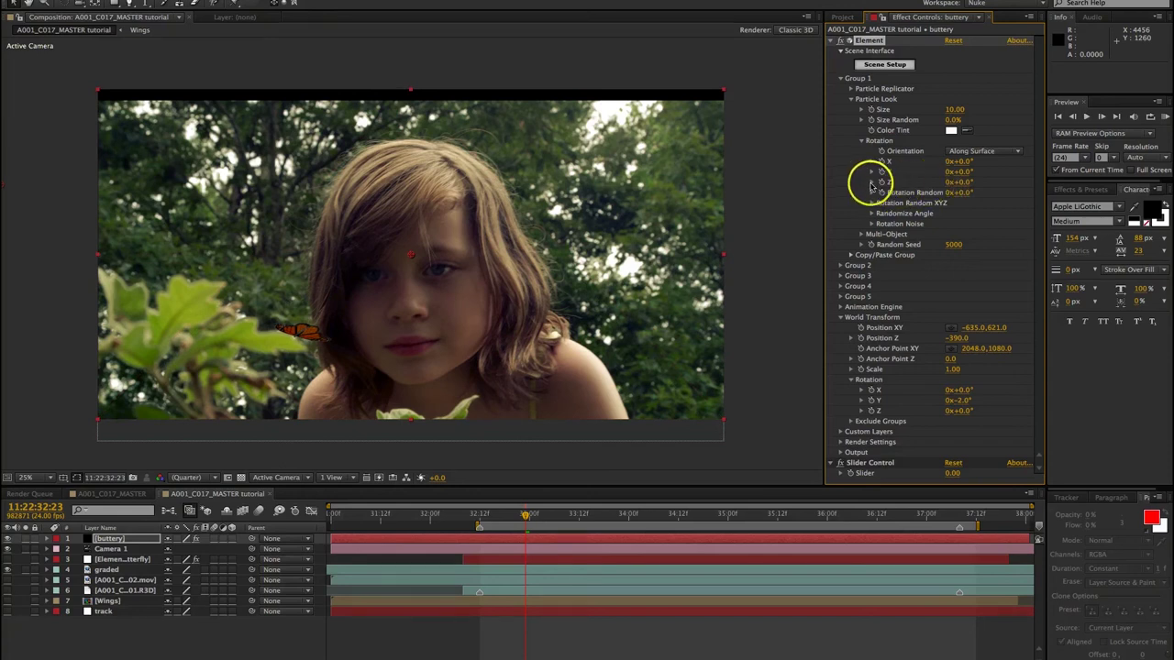
Step: Add an expression to Group 1's Rotation Z and pick-whip it to the Slider
{"action": "key", "text": "u"}
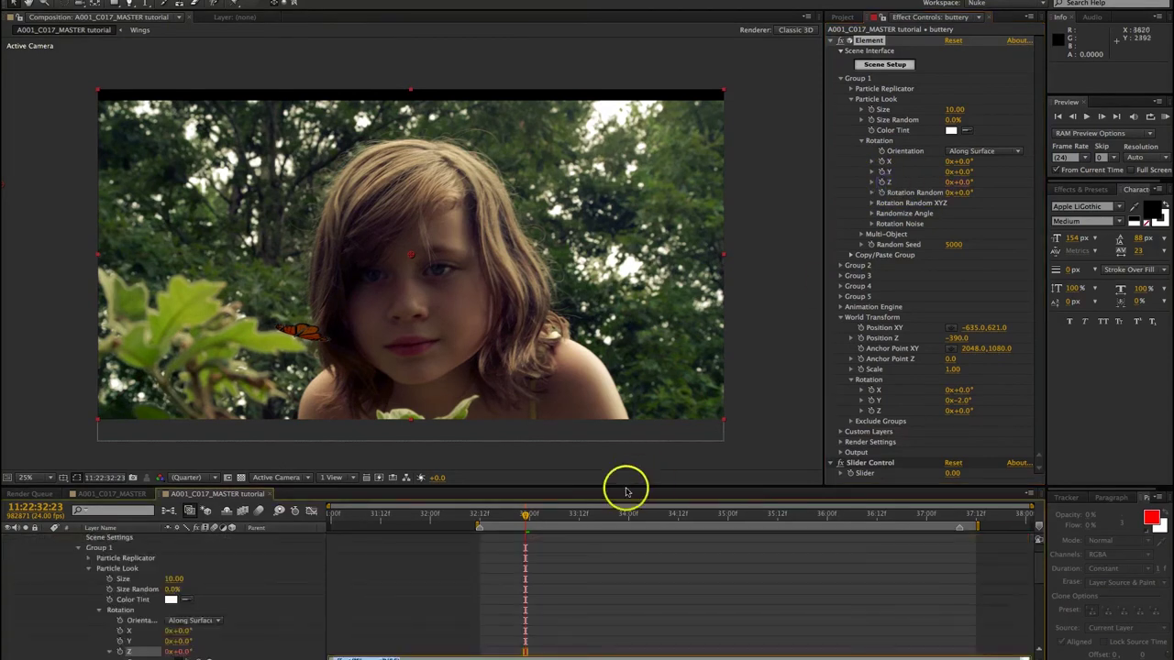
{"action": "key", "text": "alt+shift+equal"}
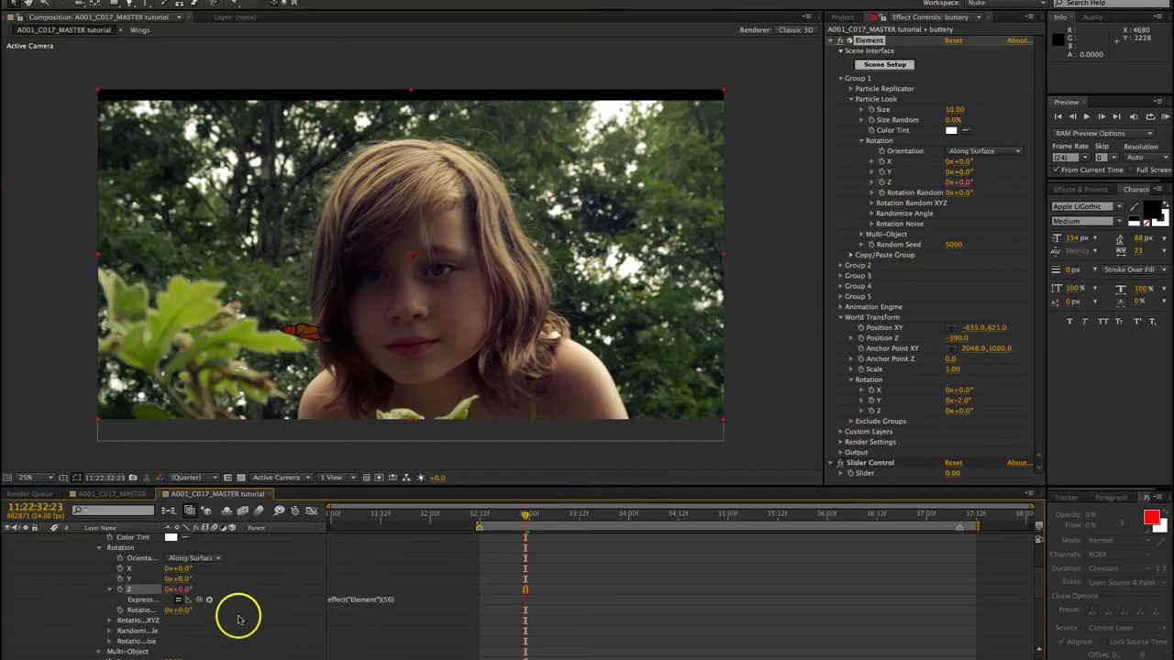
{"action": "left_click_drag", "start_coordinate": [198, 600], "coordinate": [867, 477]}
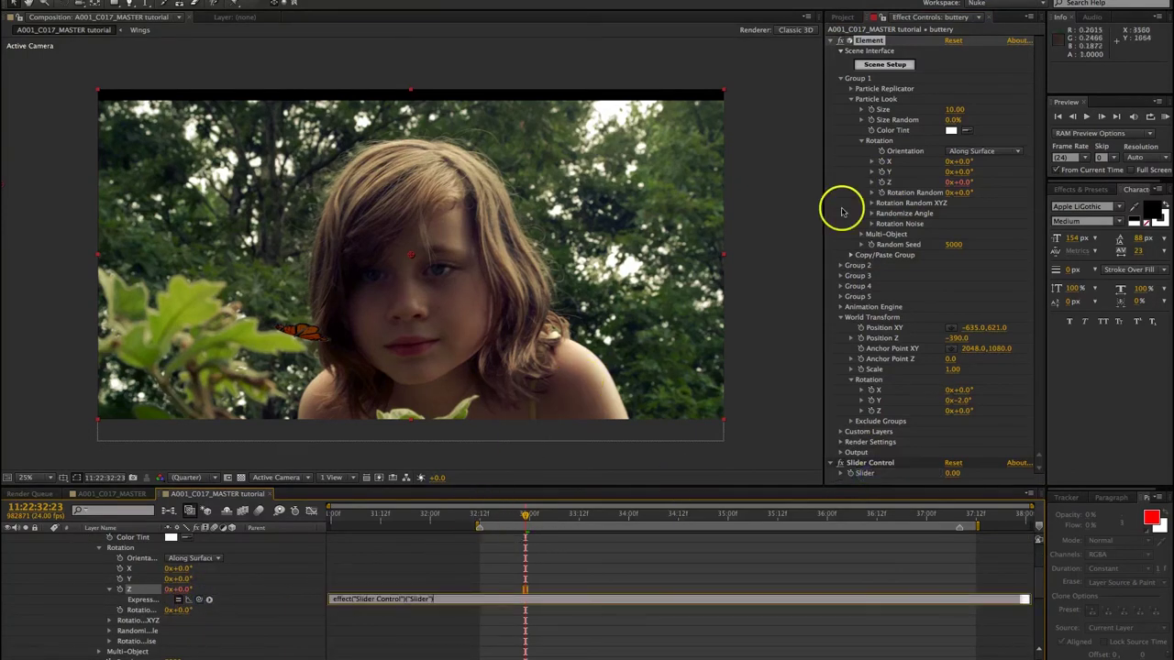
Step: Expand Group 2's particle rotation and scrub its Z rotation to test the second wing
{"action": "left_click", "coordinate": [840, 265]}
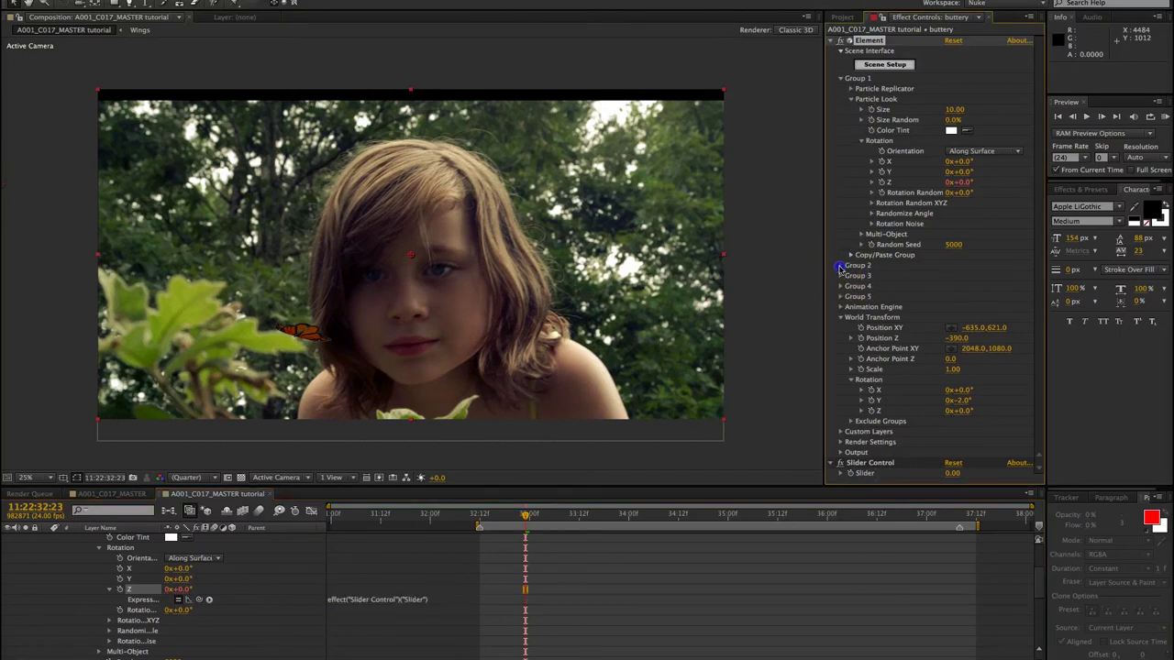
{"action": "left_click", "coordinate": [851, 286]}
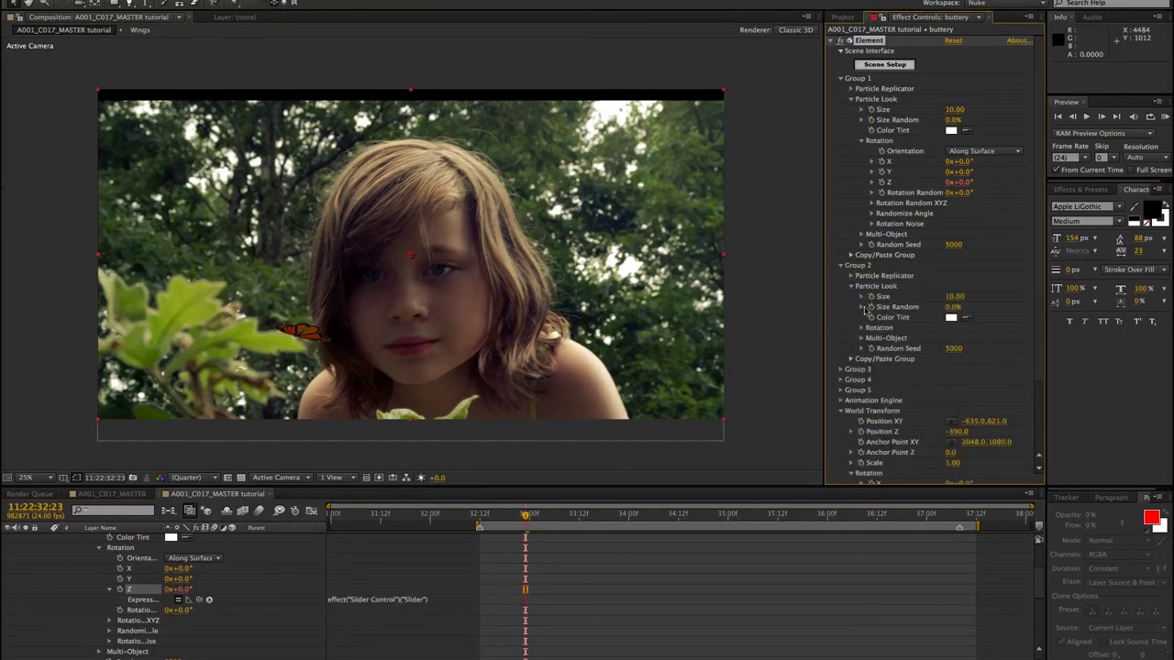
{"action": "left_click", "coordinate": [862, 328]}
{"action": "scroll", "coordinate": [863, 334], "scroll_direction": "down", "scroll_amount": 2}
{"action": "scroll", "coordinate": [867, 331], "scroll_direction": "down", "scroll_amount": 2}
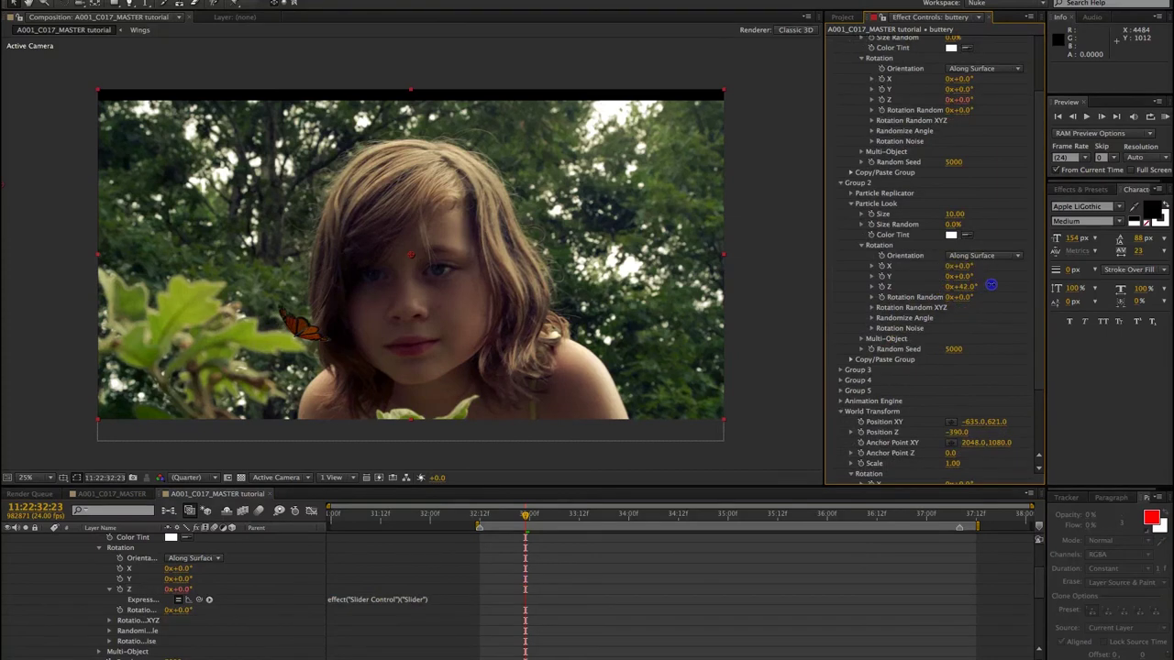
{"action": "left_click_drag", "start_coordinate": [924, 285], "coordinate": [974, 285]}
{"action": "scroll", "coordinate": [183, 587], "scroll_direction": "down", "scroll_amount": 5}
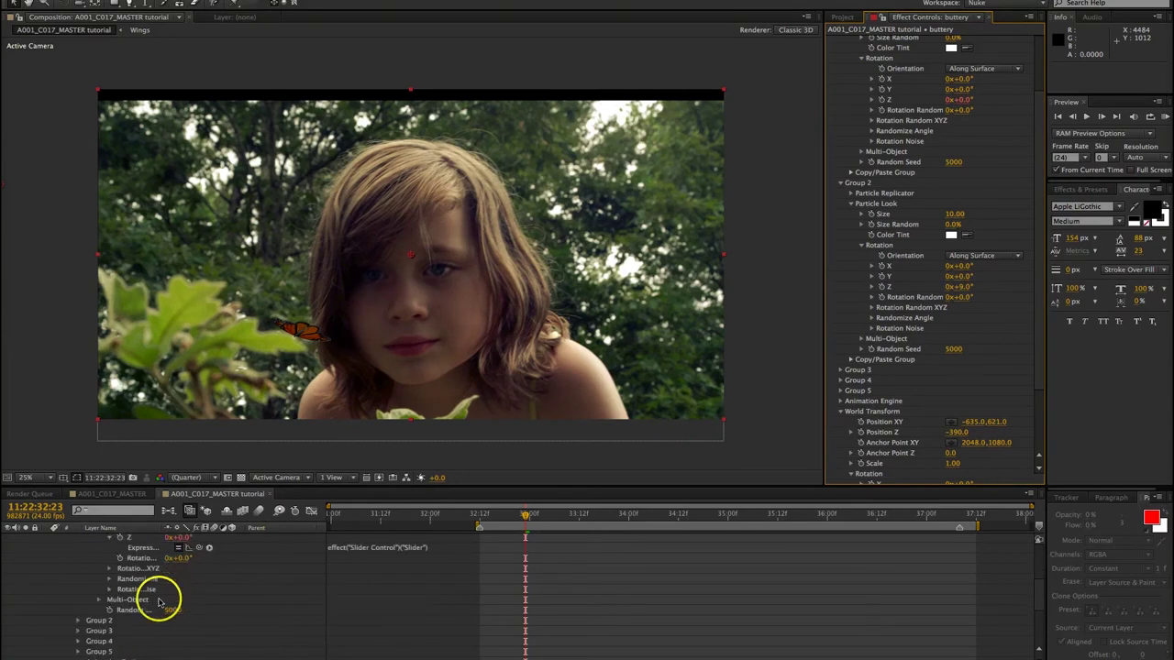
{"action": "left_click", "coordinate": [963, 288]}
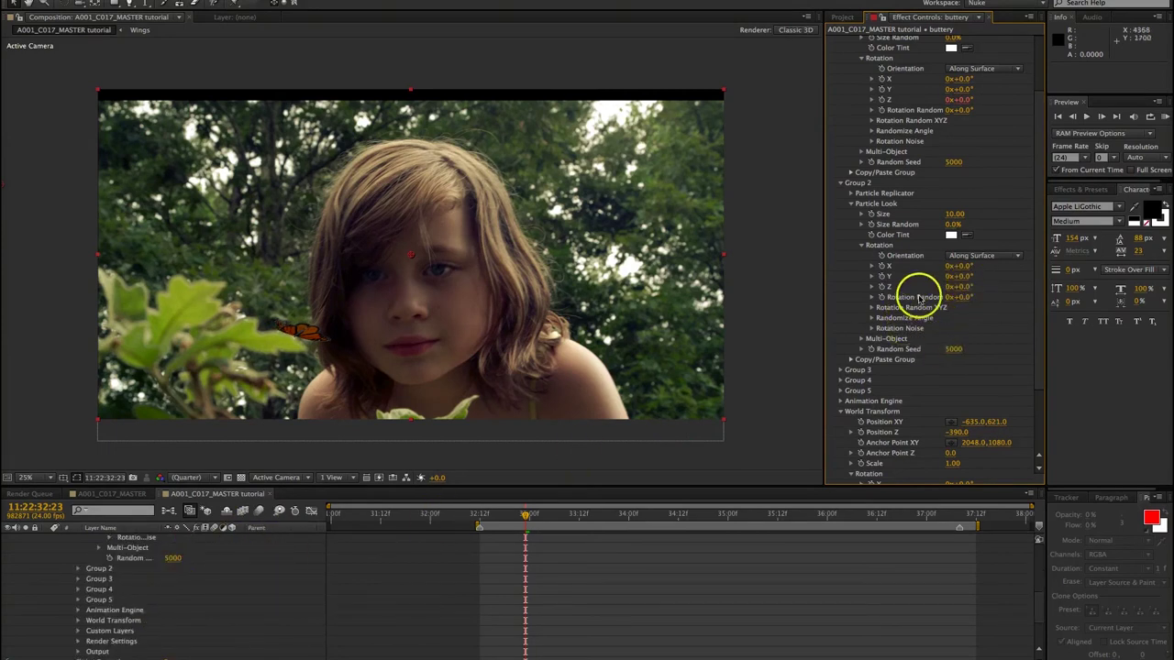
Step: Link Group 2's Rotation Z expression to the Slider, then raise the Slider to test
{"action": "left_click", "coordinate": [882, 286], "text": "alt"}
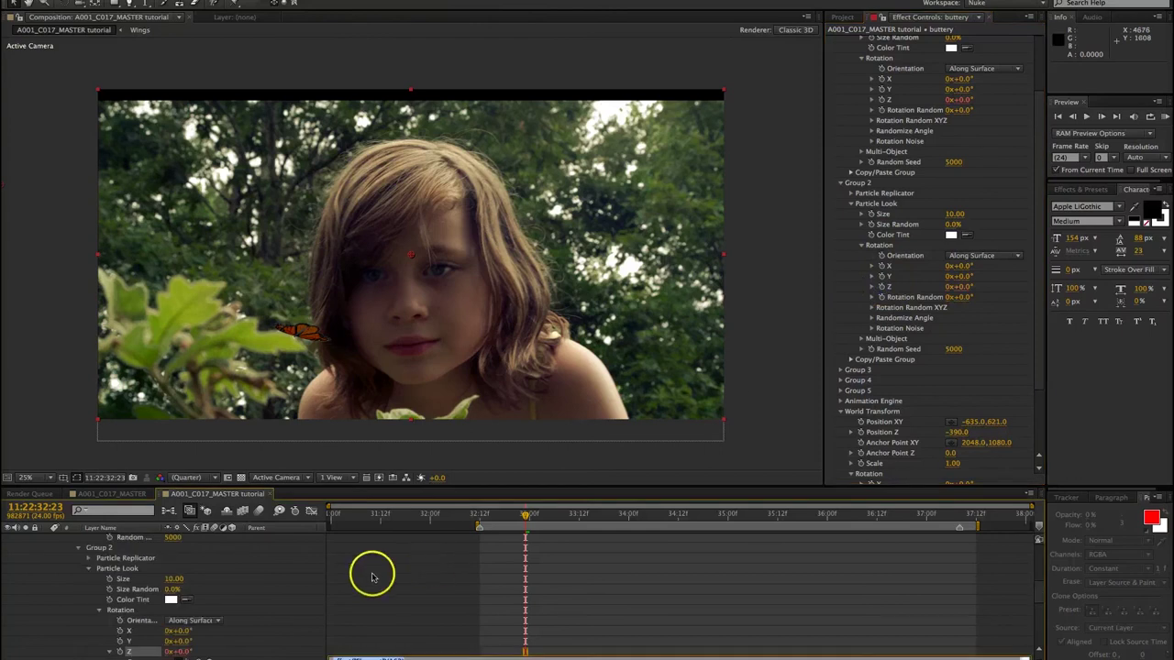
{"action": "left_click", "coordinate": [314, 613]}
{"action": "scroll", "coordinate": [905, 413], "scroll_direction": "down", "scroll_amount": 5}
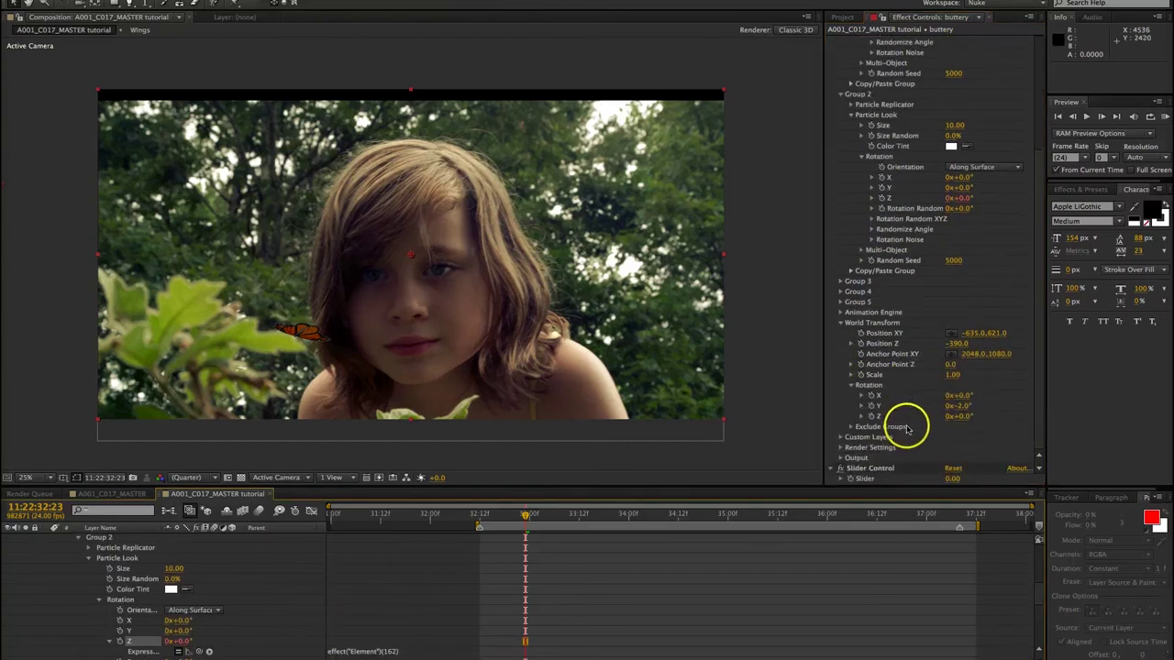
{"action": "key", "text": "comma"}
{"action": "key", "text": "comma"}
{"action": "key", "text": "comma"}
{"action": "key", "text": "comma"}
{"action": "scroll", "coordinate": [340, 629], "scroll_direction": "down", "scroll_amount": 3}
{"action": "key", "text": "period"}
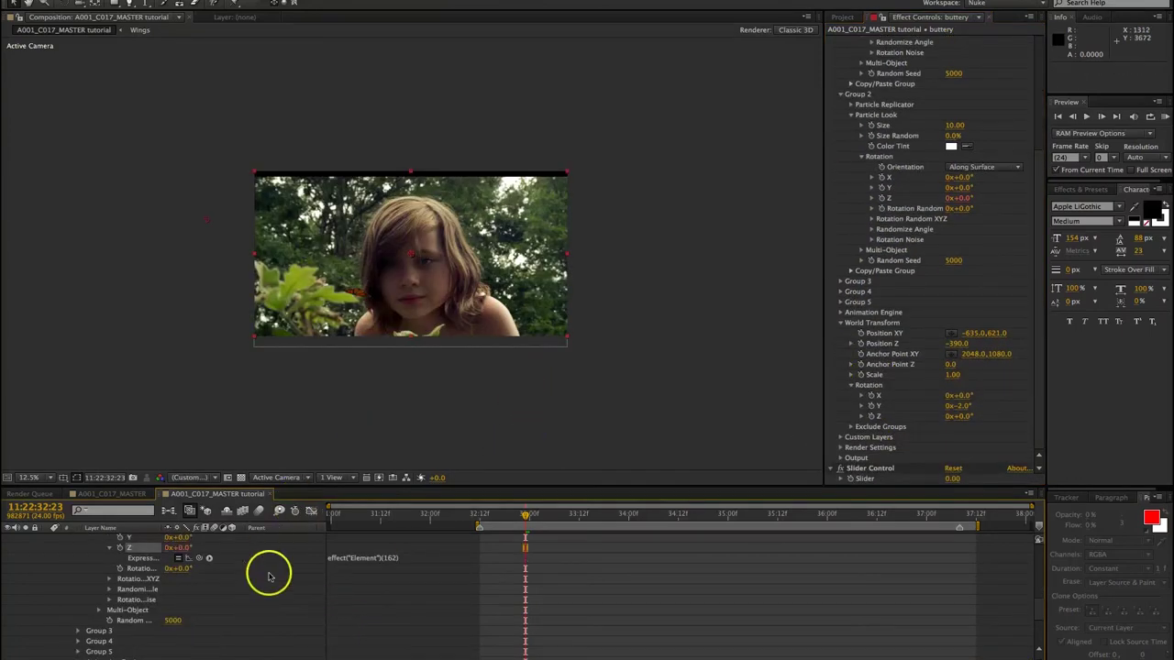
{"action": "scroll", "coordinate": [252, 598], "scroll_direction": "up", "scroll_amount": 3}
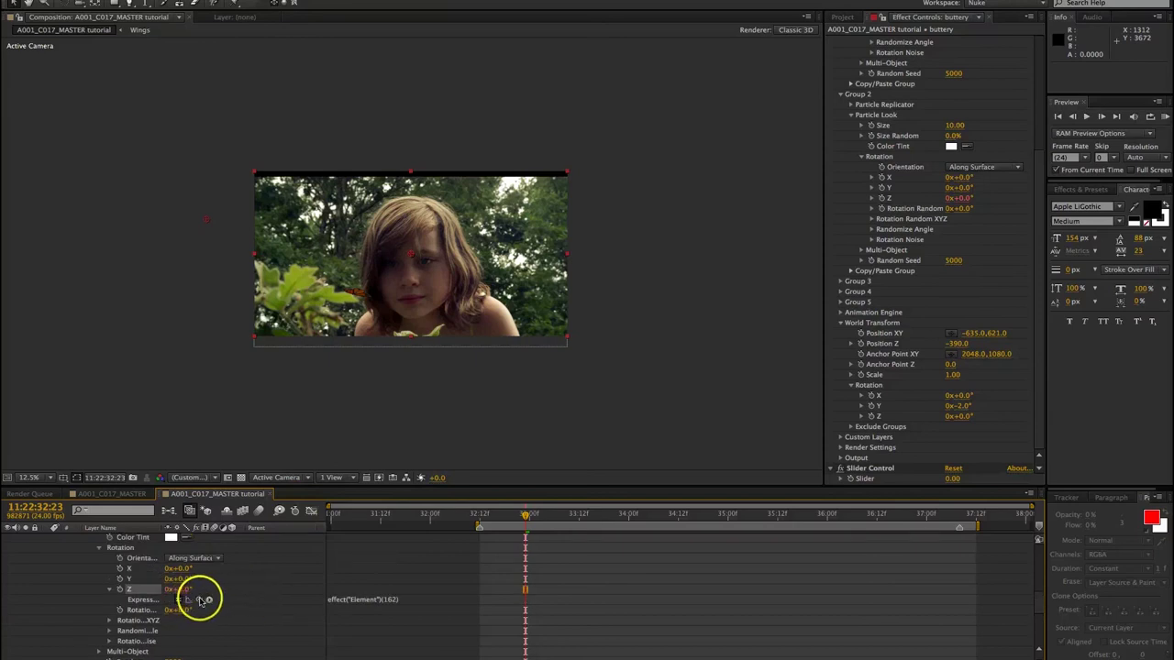
{"action": "left_click_drag", "start_coordinate": [209, 600], "coordinate": [889, 479]}
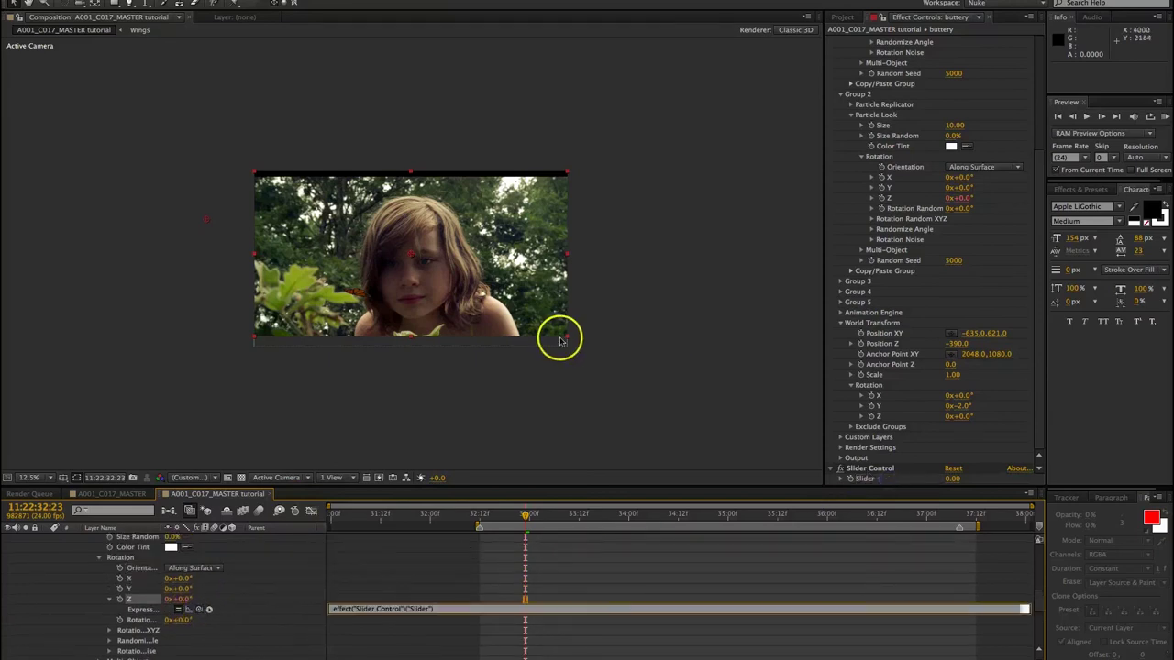
{"action": "key", "text": "period"}
{"action": "left_click", "coordinate": [776, 377]}
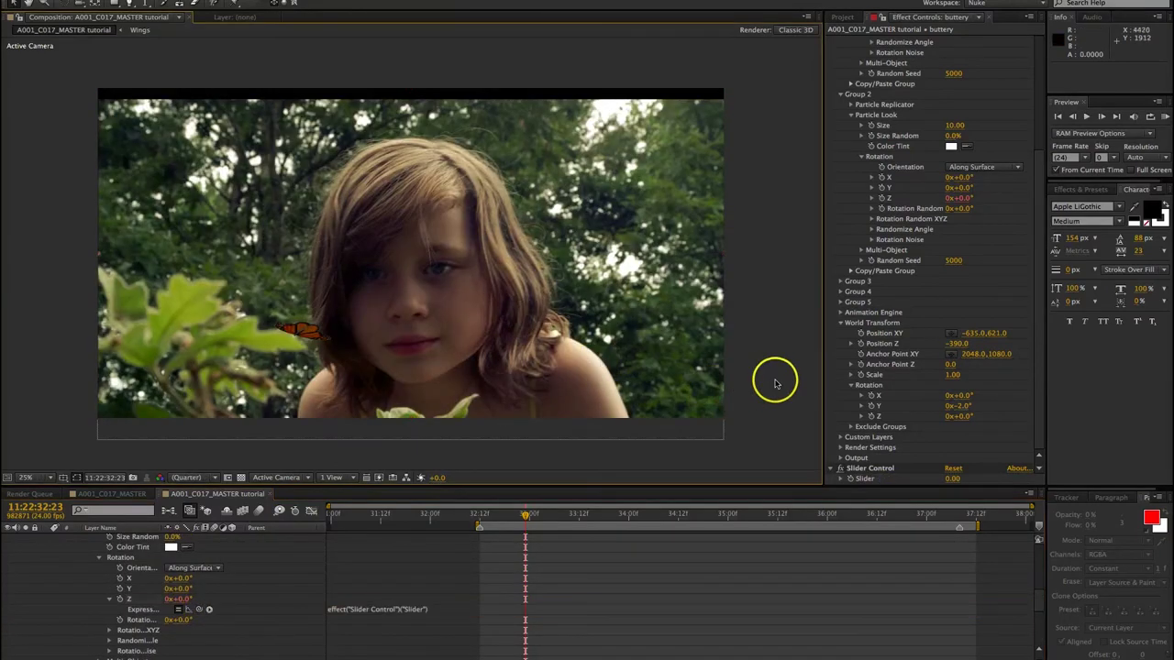
{"action": "left_click_drag", "start_coordinate": [954, 478], "coordinate": [1064, 478]}
Step: Reset the Slider to 0, then raise it to 36 to test the rotation
{"action": "left_click", "coordinate": [954, 477]}
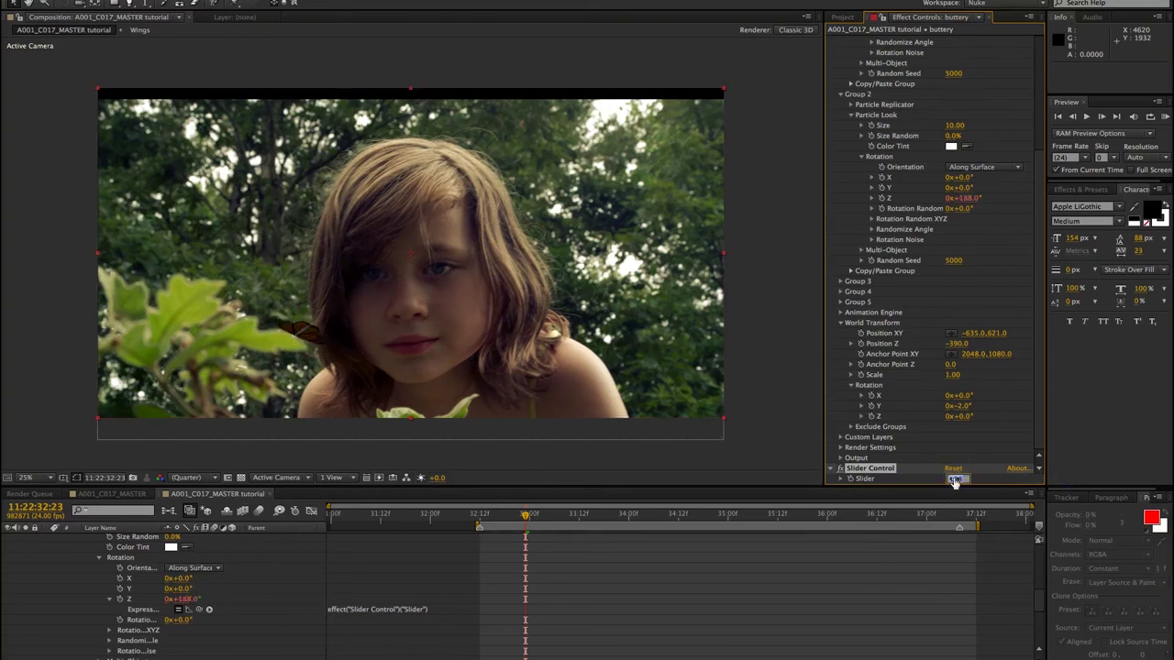
{"action": "type", "text": "0"}
{"action": "key", "text": "Return"}
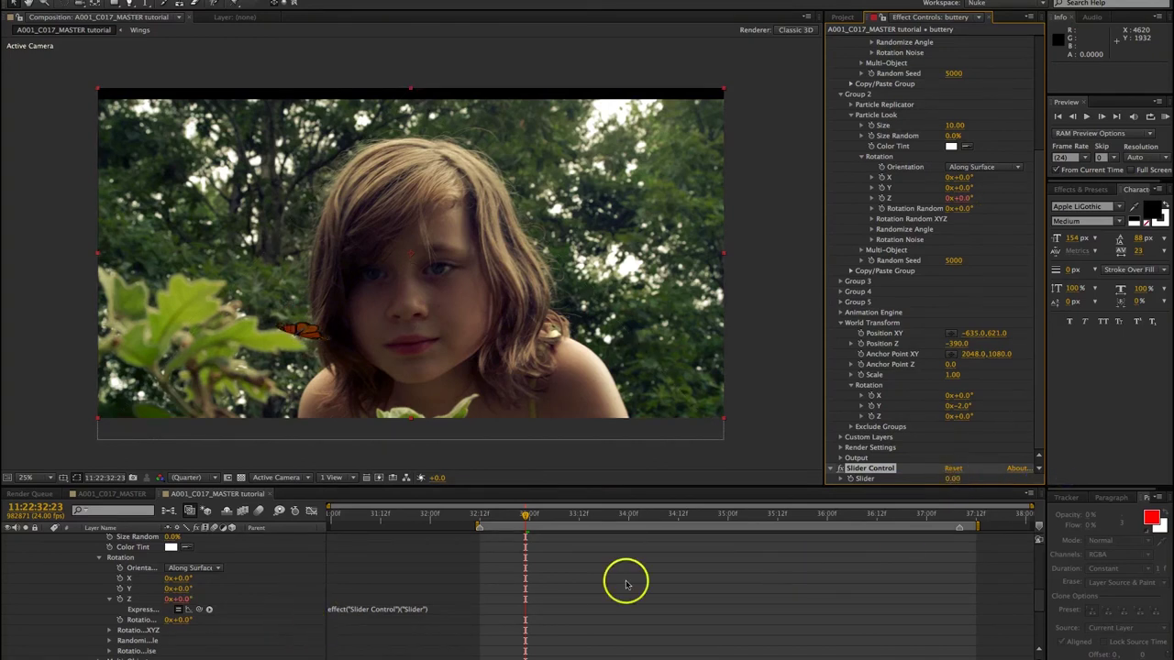
{"action": "left_click_drag", "start_coordinate": [955, 479], "coordinate": [975, 478]}
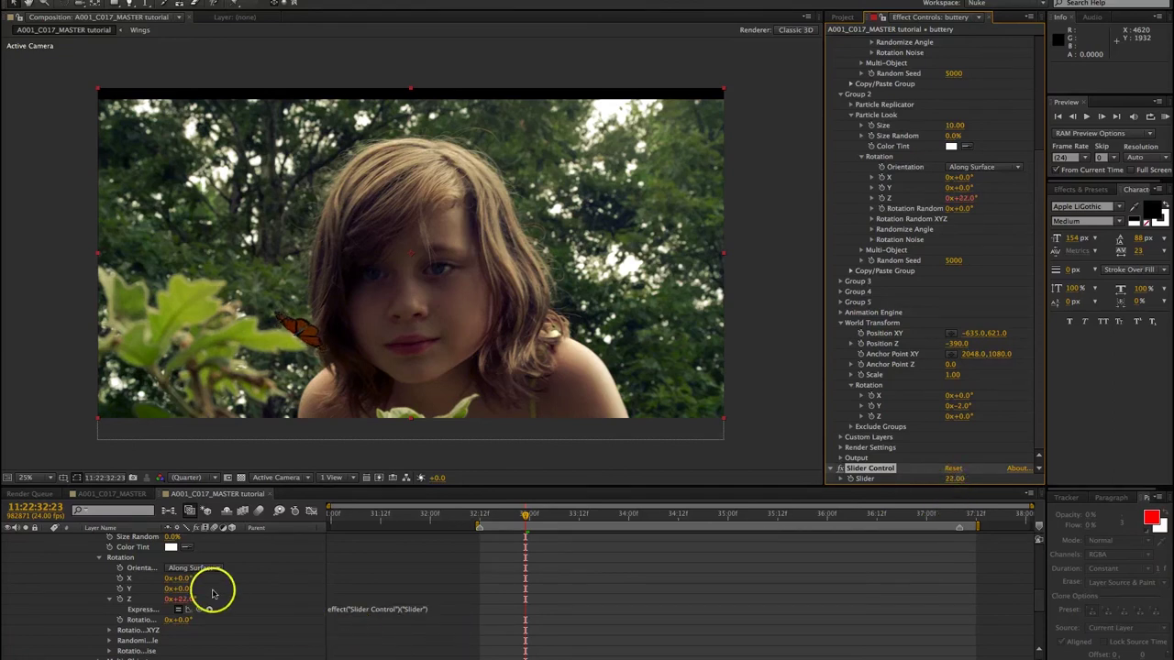
{"action": "scroll", "coordinate": [220, 592], "scroll_direction": "up", "scroll_amount": 2}
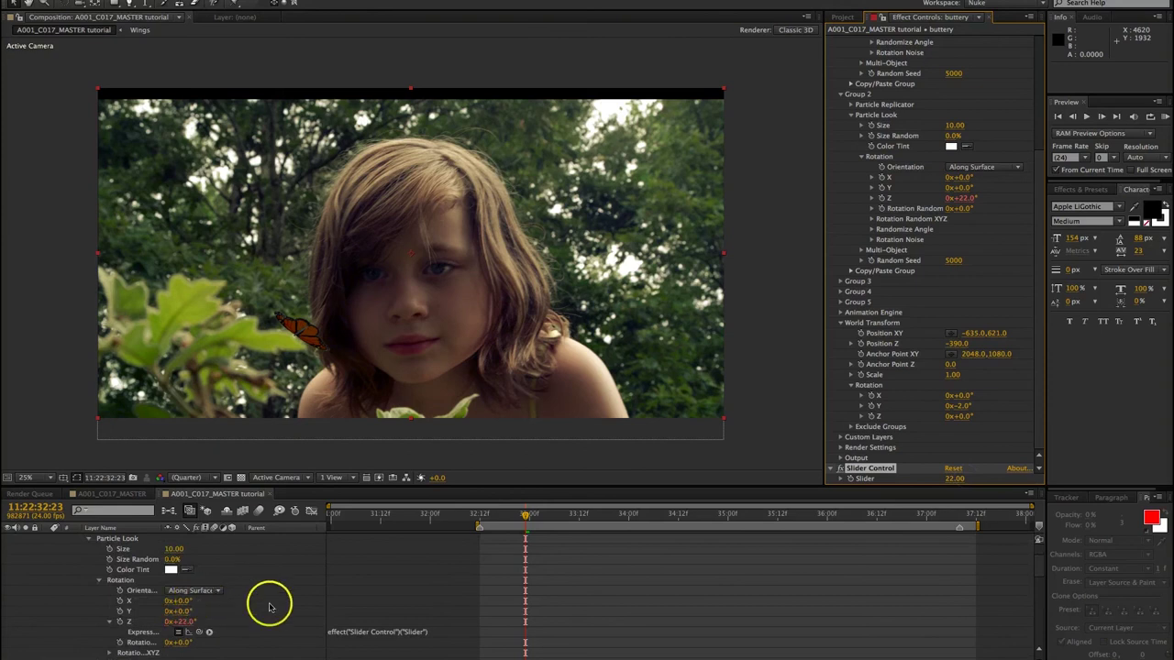
Step: Append *-1 to Group 2's Z rotation expression and set the Slider to 45
{"action": "left_click", "coordinate": [403, 632]}
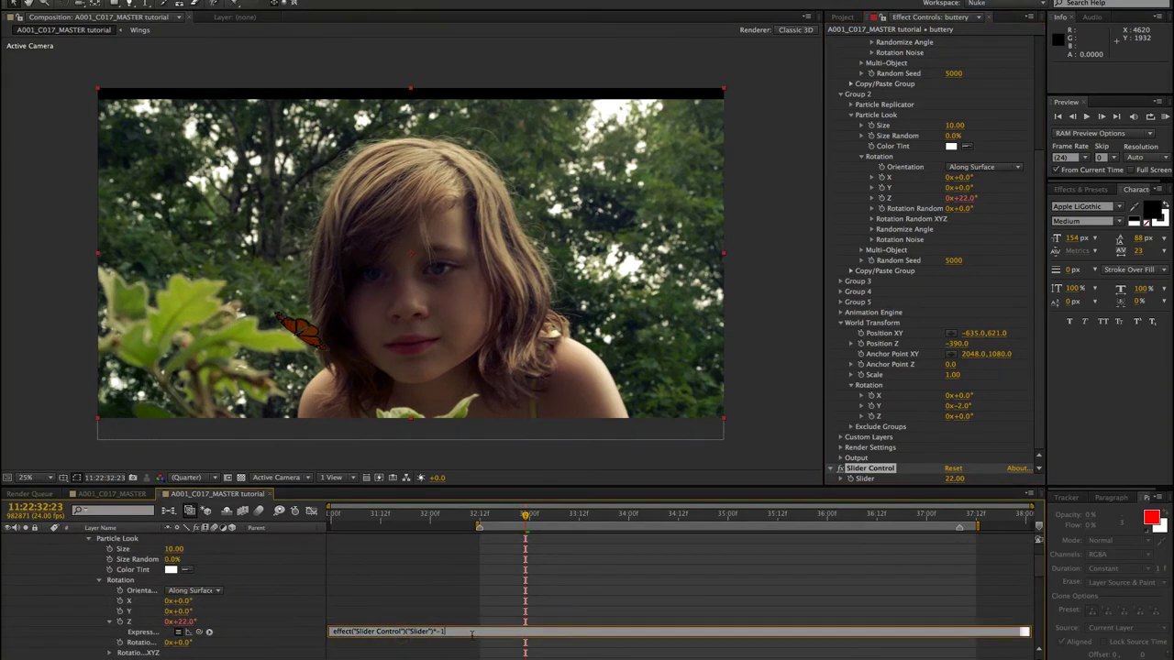
{"action": "key", "text": "Return"}
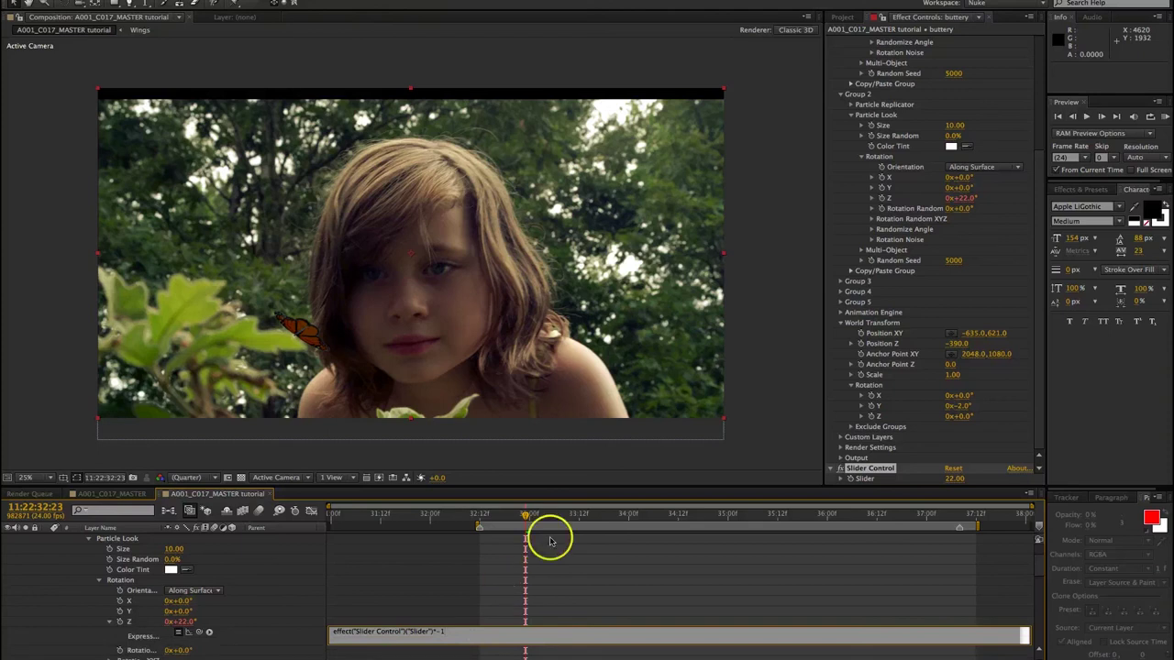
{"action": "left_click", "coordinate": [796, 407]}
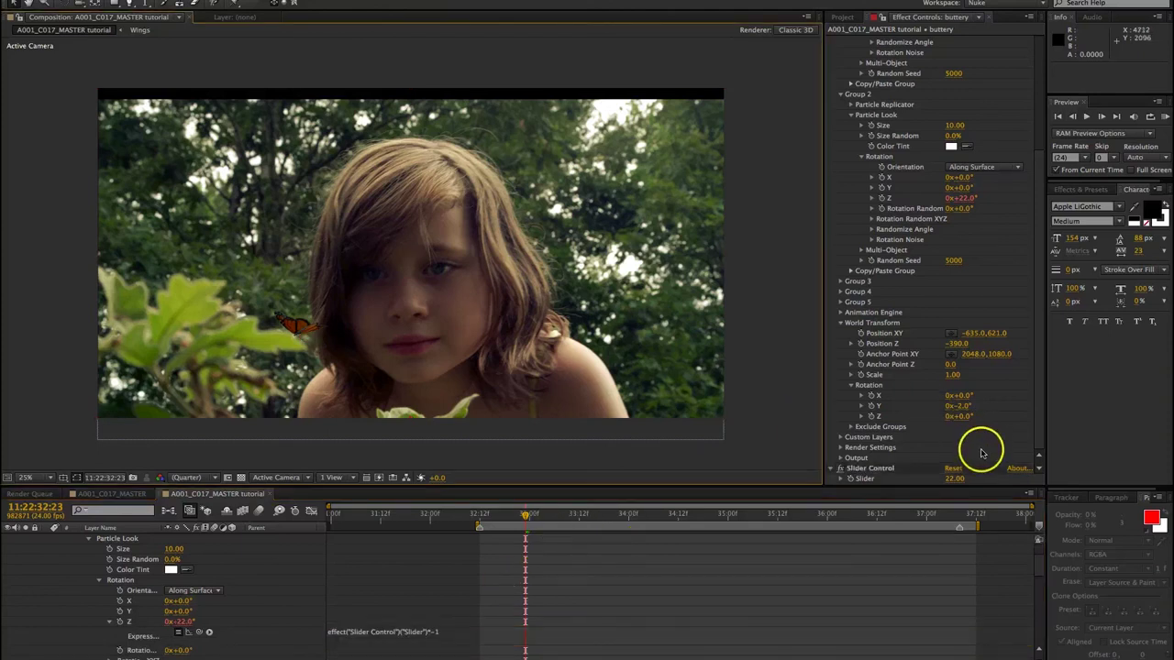
{"action": "mouse_move", "coordinate": [955, 479]}
{"action": "left_mouse_down"}
{"action": "mouse_move", "coordinate": [915, 473]}
{"action": "mouse_move", "coordinate": [985, 470]}
{"action": "mouse_move", "coordinate": [885, 468]}
{"action": "mouse_move", "coordinate": [959, 468]}
{"action": "left_mouse_up"}
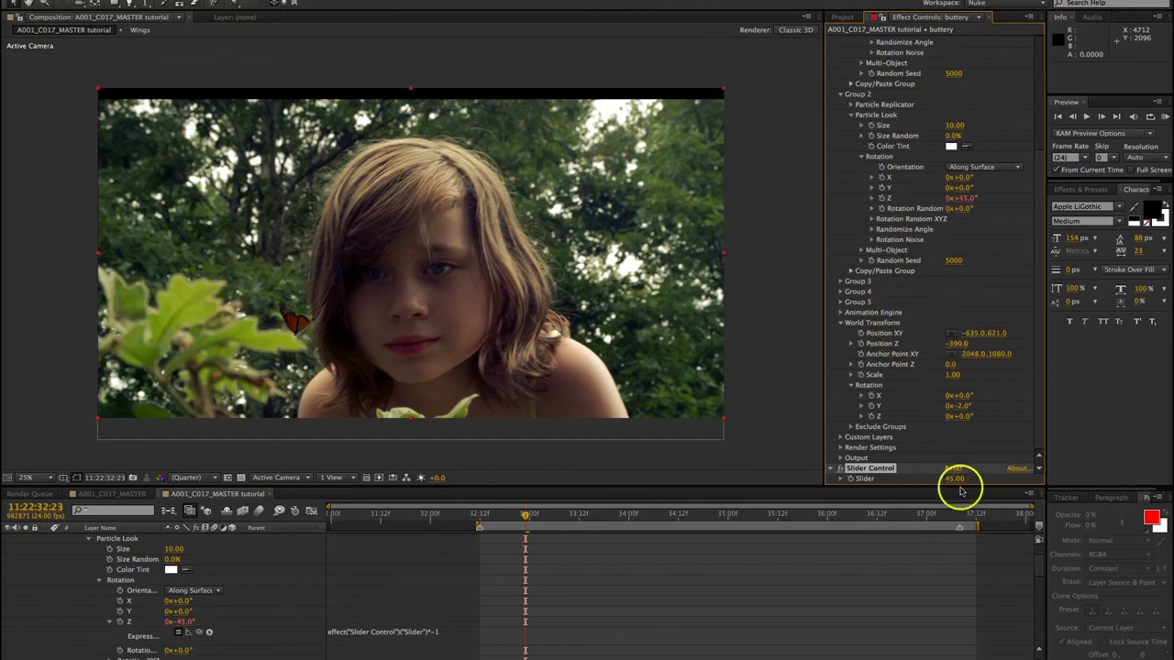
{"action": "left_click_drag", "start_coordinate": [958, 483], "coordinate": [957, 481]}
Step: Set the Slider to 20, tilt the butterfly on X and Y, and nudge it lower
{"action": "type", "text": "20"}
{"action": "key", "text": "Return"}
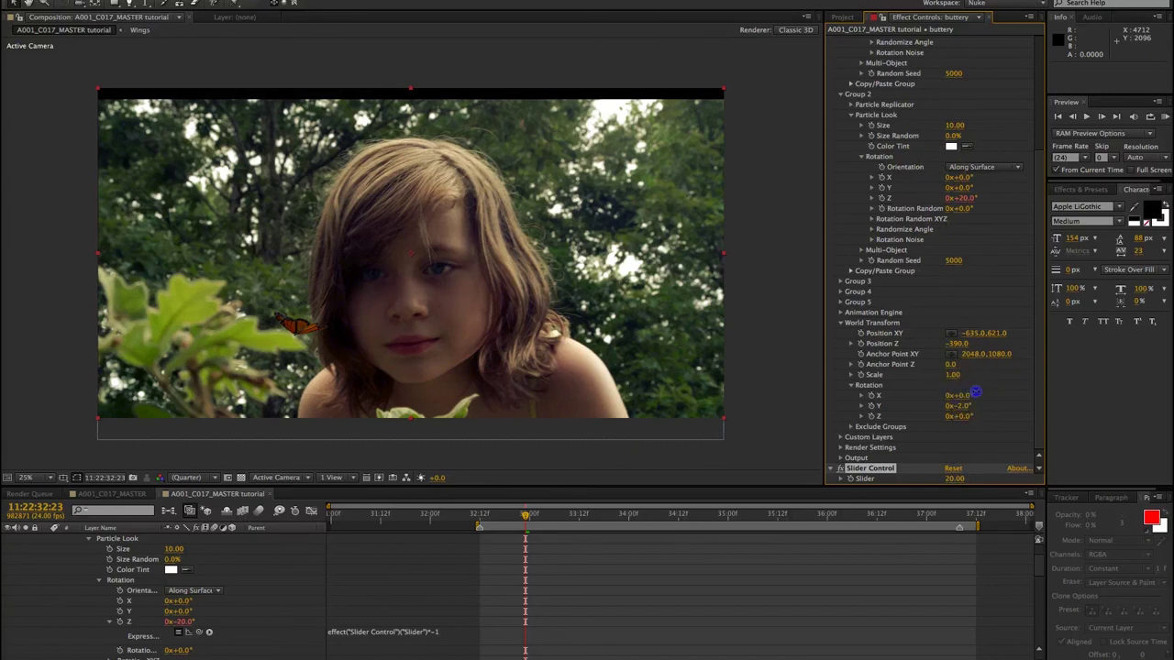
{"action": "left_click_drag", "start_coordinate": [976, 393], "coordinate": [958, 391]}
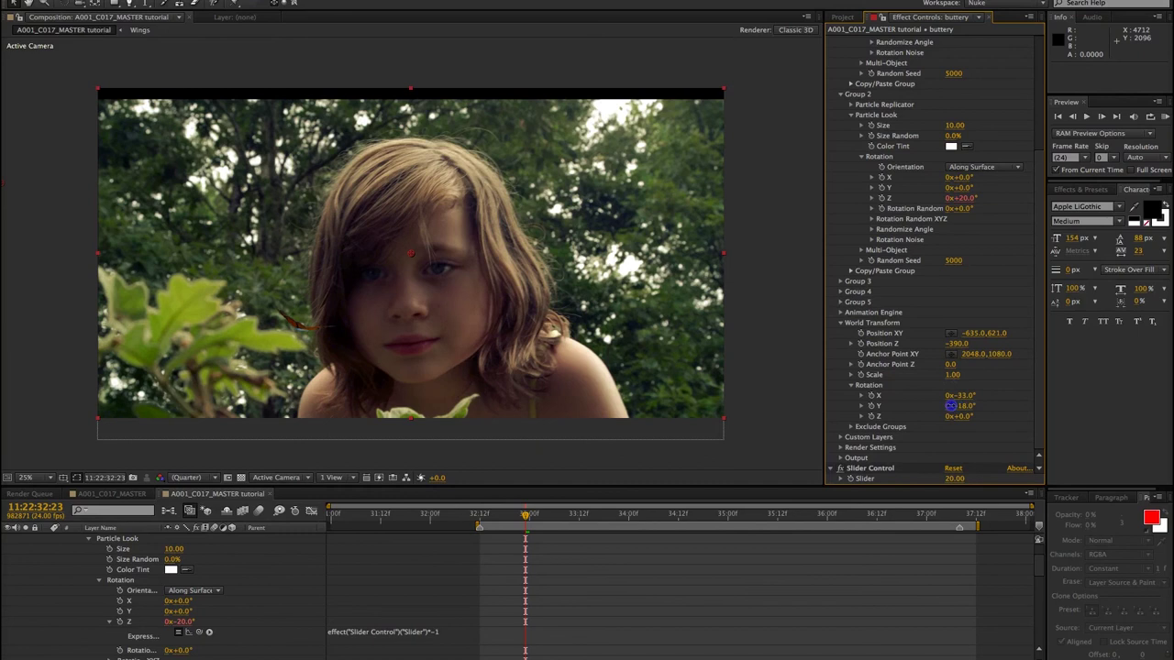
{"action": "left_click_drag", "start_coordinate": [979, 404], "coordinate": [982, 405]}
{"action": "left_click_drag", "start_coordinate": [998, 344], "coordinate": [979, 340]}
Step: Raise the Slider to widen the wings and tilt the butterfly to X Rotation -48°
{"action": "left_click", "coordinate": [959, 407]}
{"action": "left_click_drag", "start_coordinate": [949, 478], "coordinate": [957, 479]}
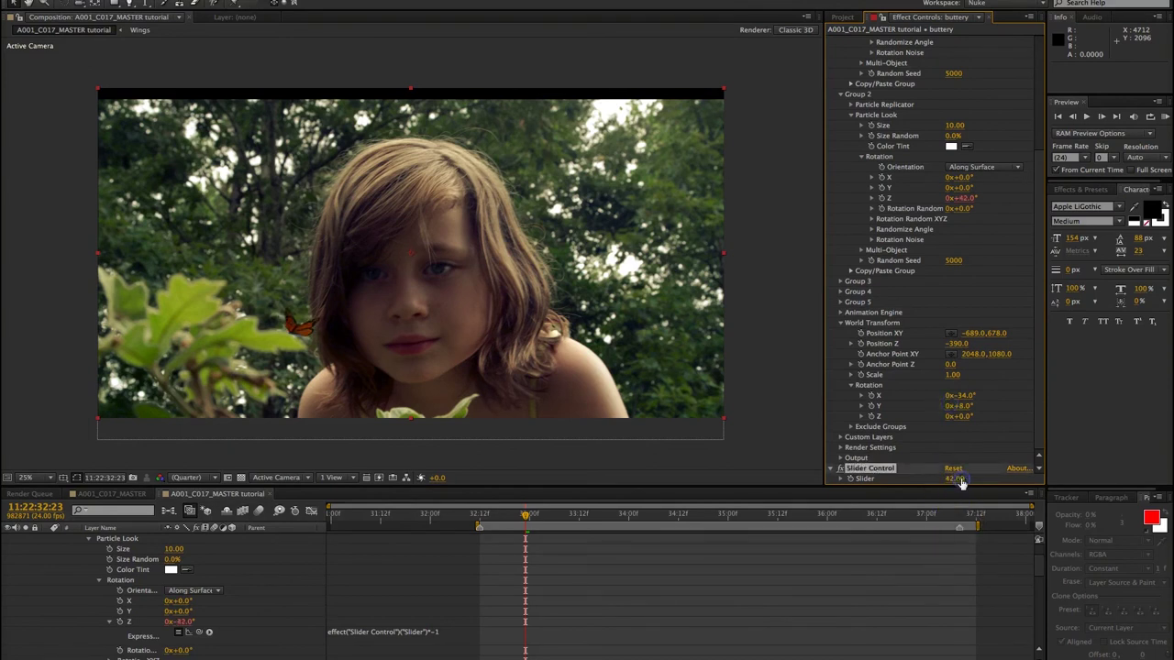
{"action": "left_click_drag", "start_coordinate": [959, 395], "coordinate": [969, 395]}
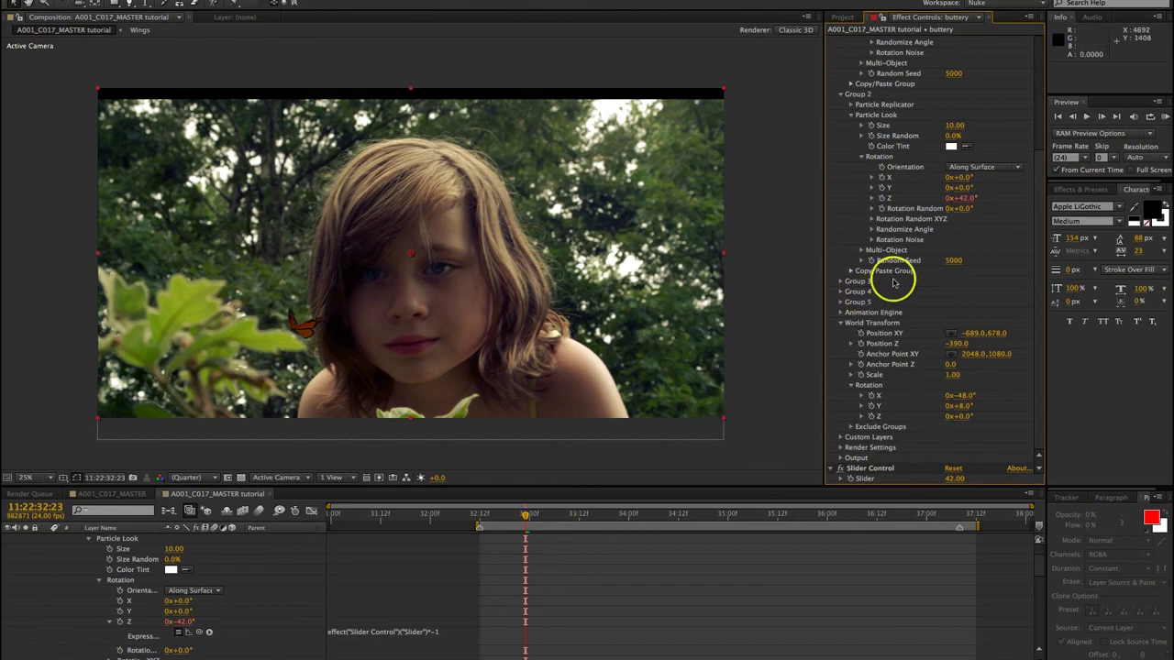
{"action": "scroll", "coordinate": [881, 334], "scroll_direction": "up", "scroll_amount": 2}
{"action": "scroll", "coordinate": [883, 336], "scroll_direction": "down", "scroll_amount": 2}
{"action": "scroll", "coordinate": [855, 275], "scroll_direction": "up", "scroll_amount": 5}
{"action": "left_click", "coordinate": [836, 40]}
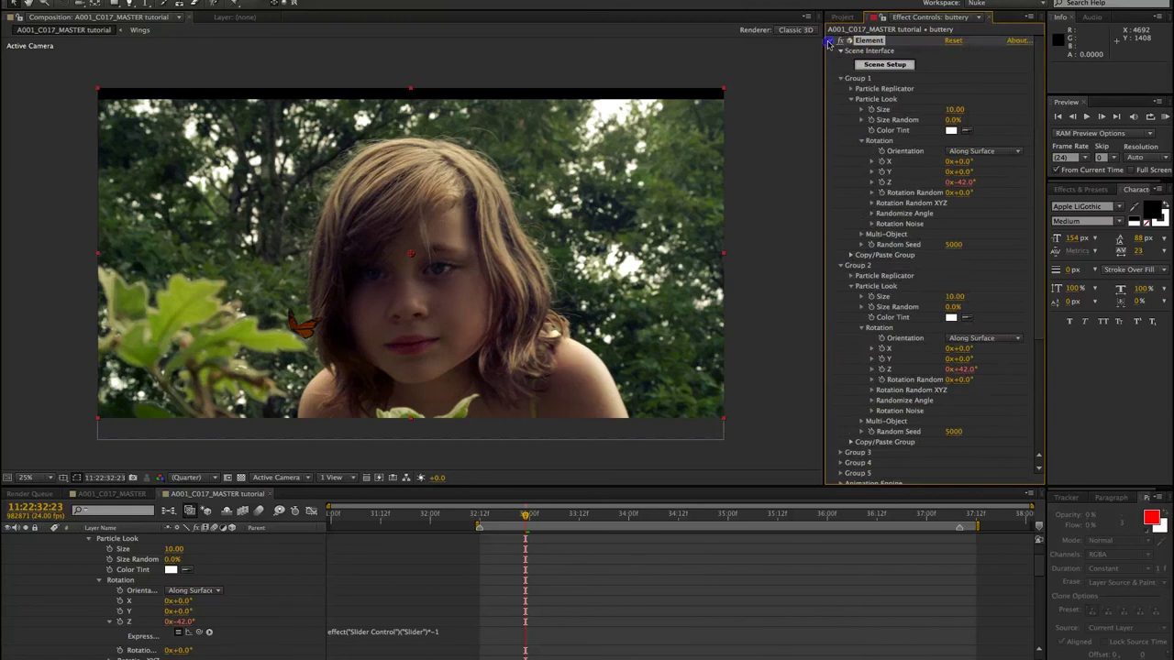
Step: Add Camera Lens Blur with Blur Radius 16 and move it above the Slider Control effect
{"action": "left_click", "coordinate": [848, 110]}
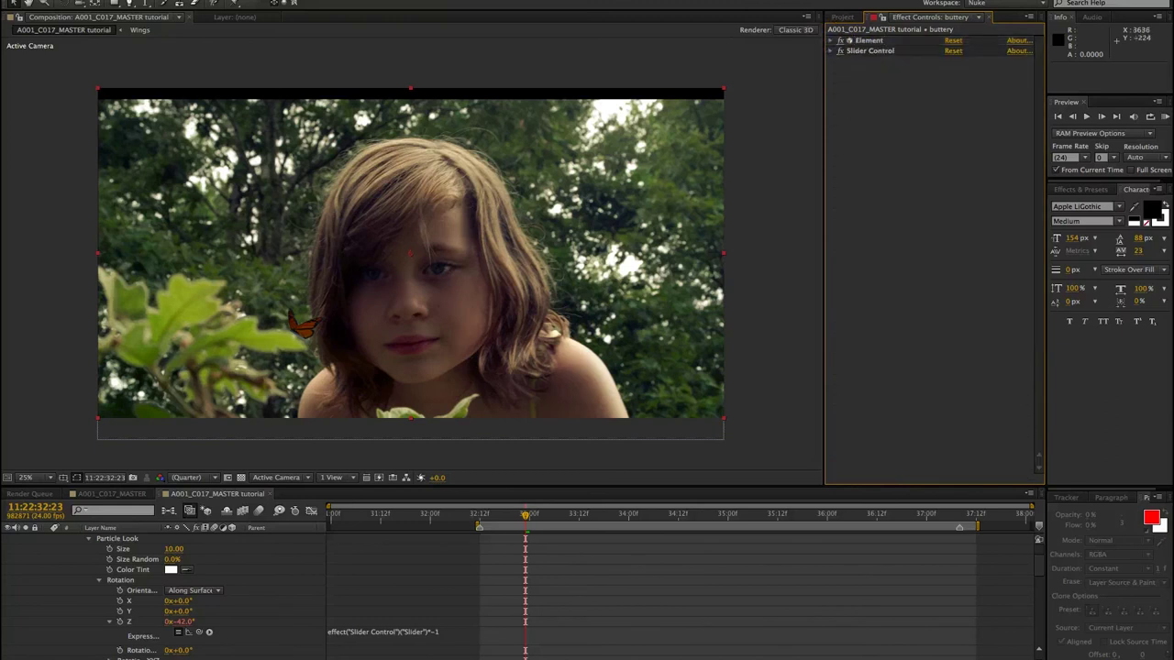
{"action": "left_click", "coordinate": [262, 0]}
{"action": "mouse_move", "coordinate": [302, 57]}
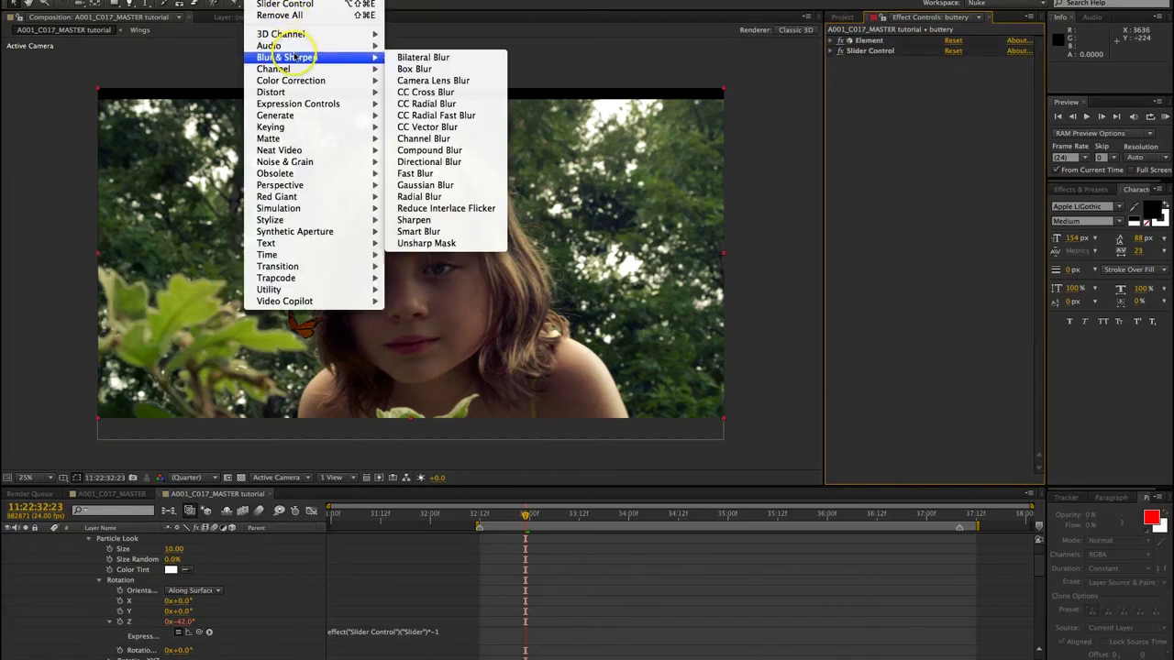
{"action": "left_click", "coordinate": [461, 81]}
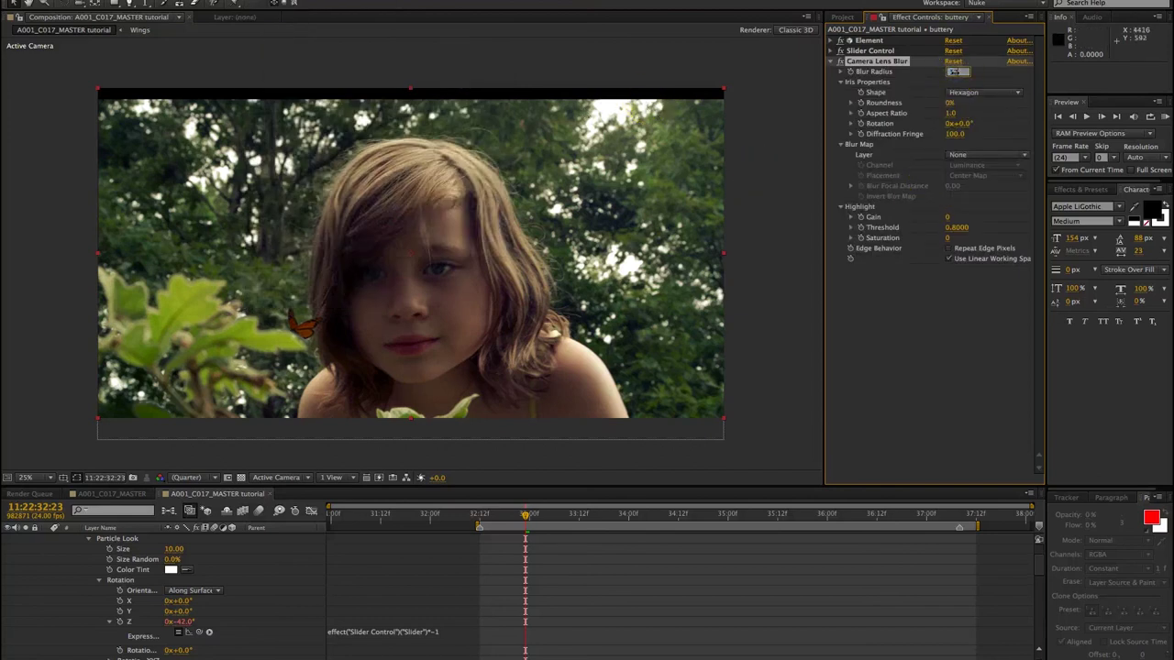
{"action": "left_click_drag", "start_coordinate": [954, 72], "coordinate": [972, 72]}
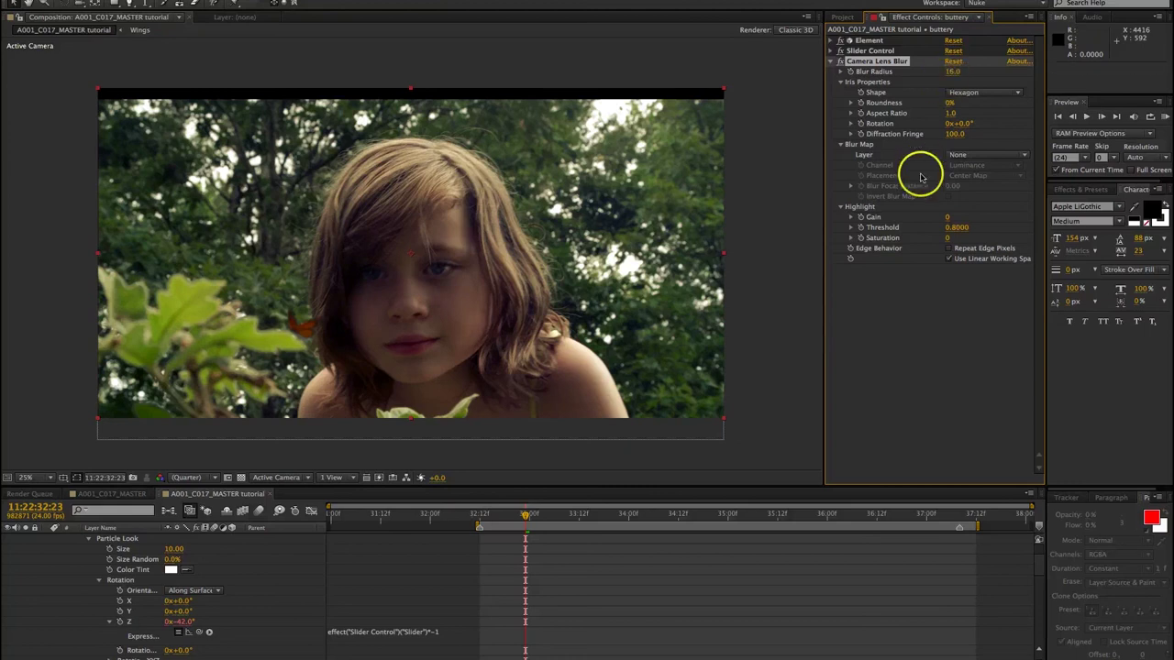
{"action": "mouse_move", "coordinate": [852, 59]}
{"action": "left_mouse_down"}
{"action": "mouse_move", "coordinate": [848, 48]}
{"action": "mouse_move", "coordinate": [851, 61]}
{"action": "left_mouse_up"}
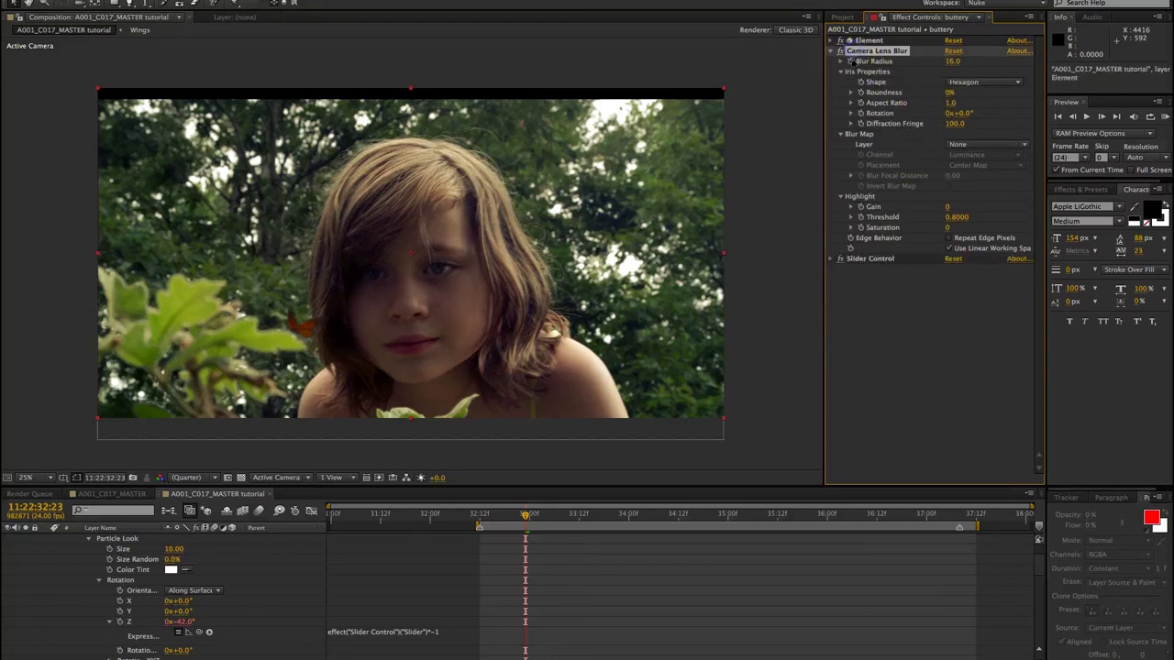
{"action": "left_click", "coordinate": [831, 51]}
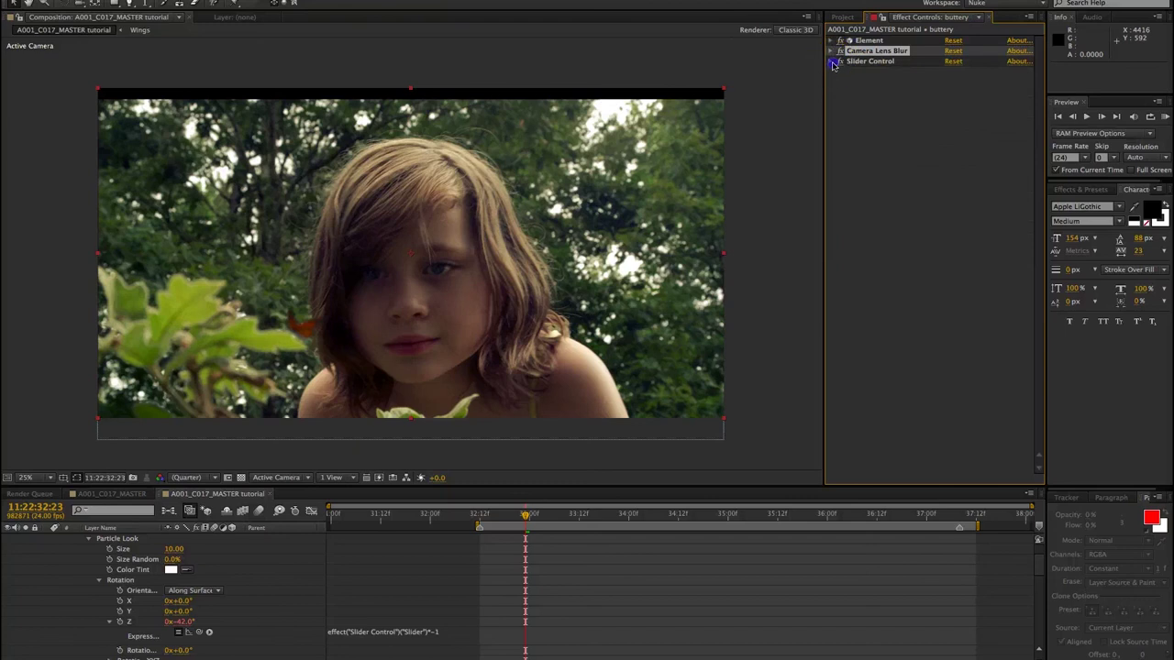
Step: Sweep the Slider Control value down to preview the wing flap, leaving it at -10
{"action": "left_click", "coordinate": [831, 61]}
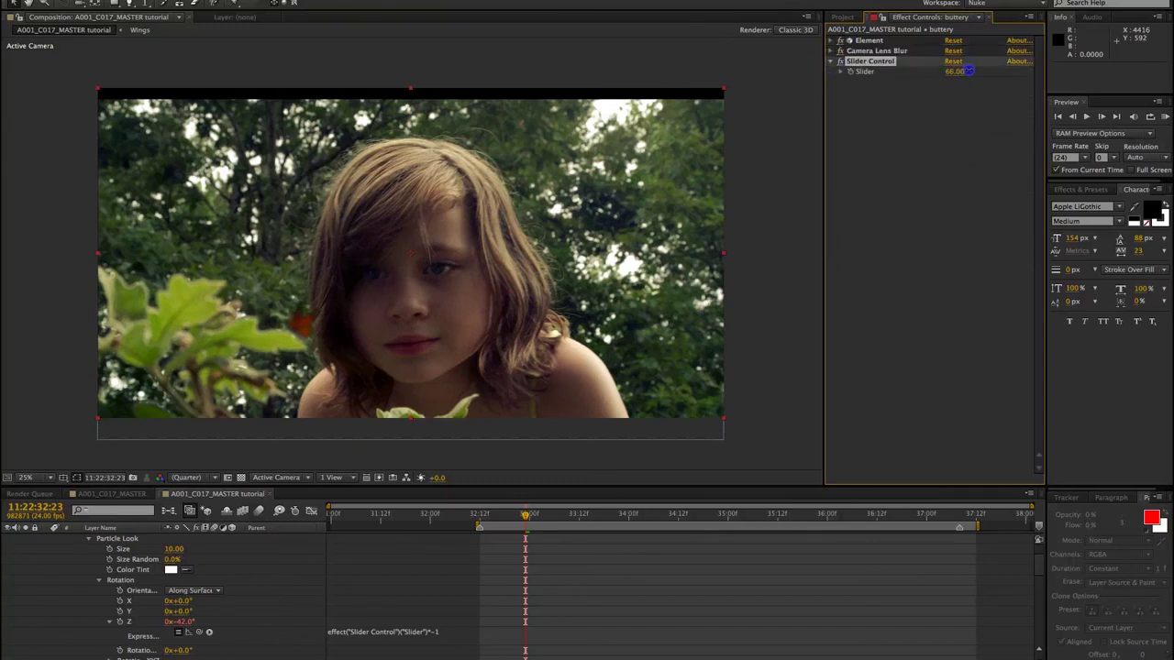
{"action": "mouse_move", "coordinate": [967, 71]}
{"action": "left_mouse_down"}
{"action": "mouse_move", "coordinate": [915, 70]}
{"action": "mouse_move", "coordinate": [953, 72]}
{"action": "left_mouse_up"}
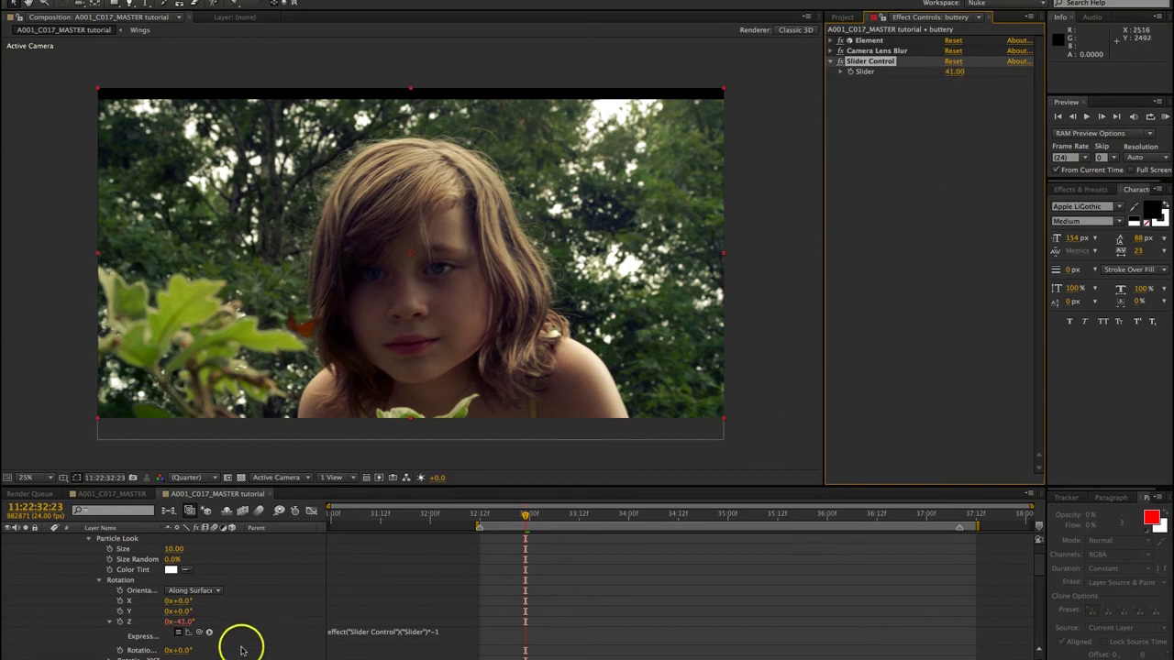
{"action": "left_click_drag", "start_coordinate": [954, 71], "coordinate": [915, 70]}
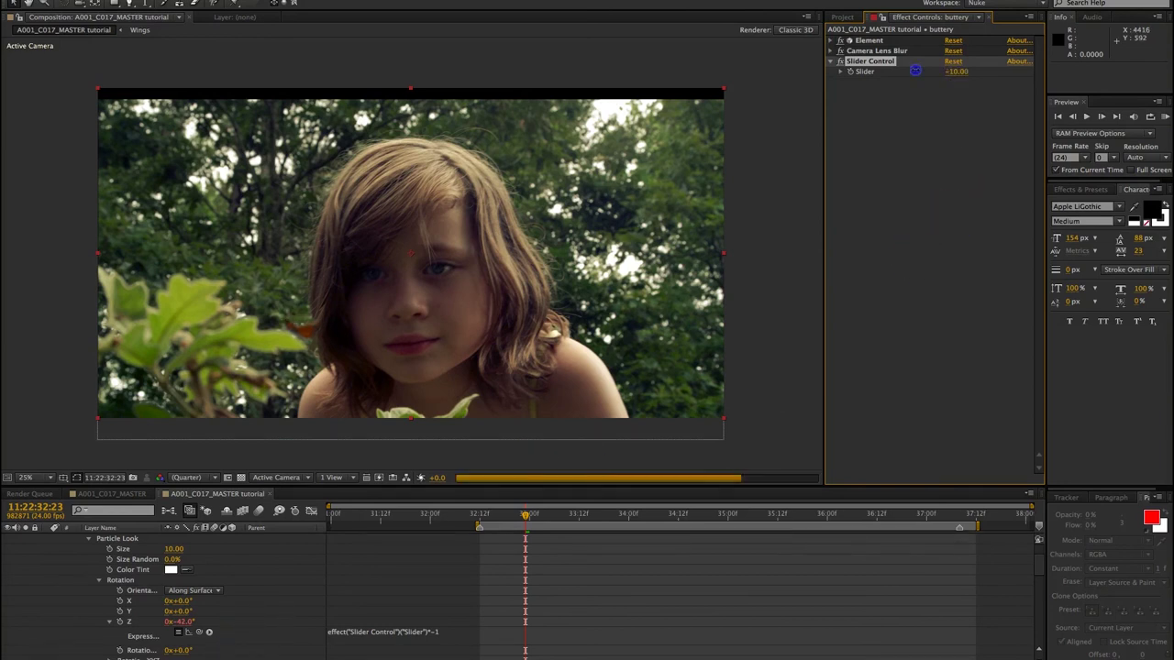